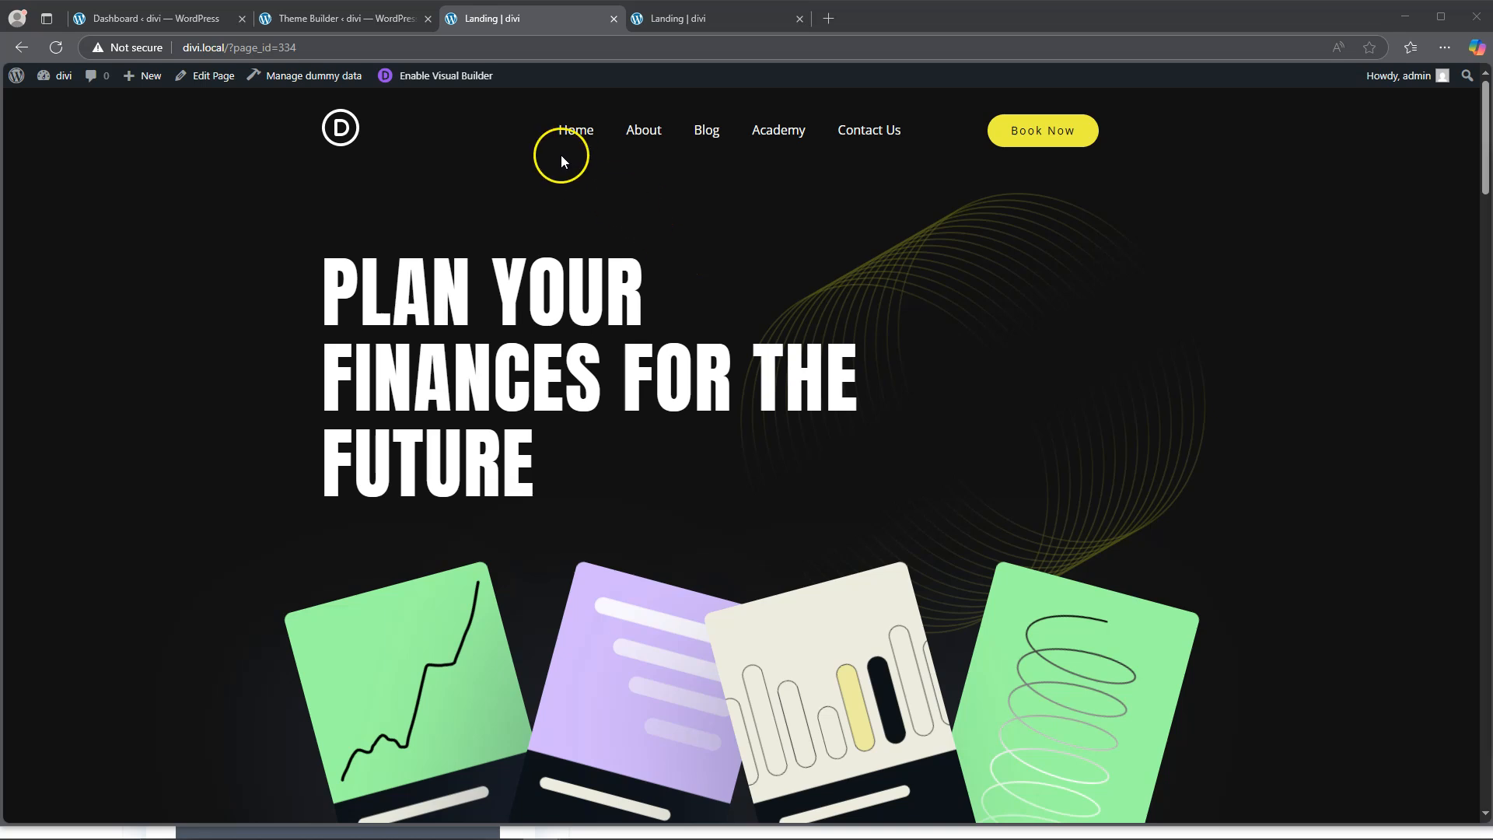
# Step: Examine how the header behaves while the first Landing page is scrolled
pyautogui.scroll(-8, 614, 202)
pyautogui.scroll(4, 614, 210)
pyautogui.scroll(4, 613, 206)
pyautogui.scroll(-6, 815, 175)
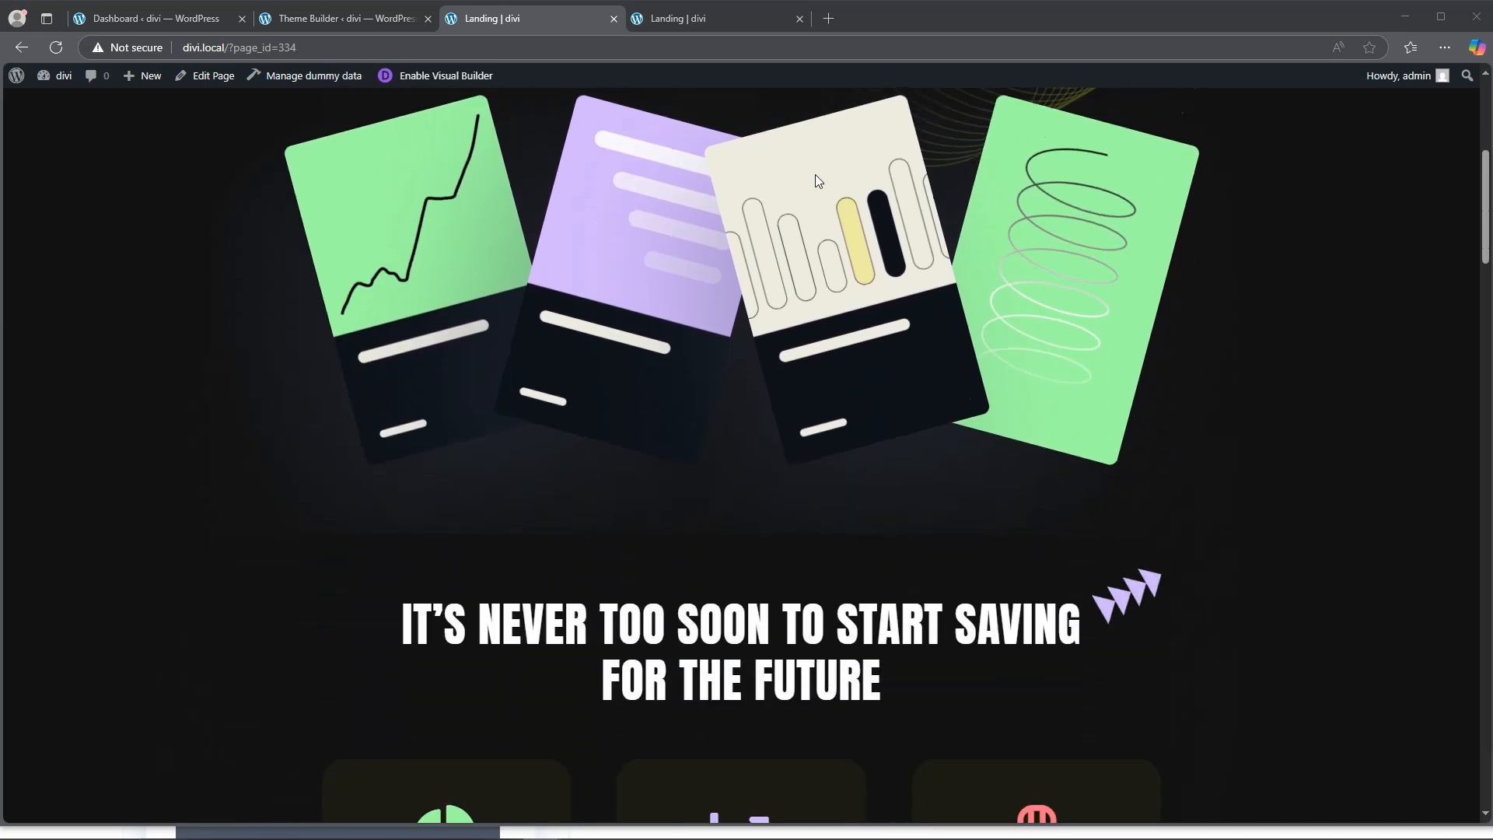
pyautogui.scroll(6, 815, 175)
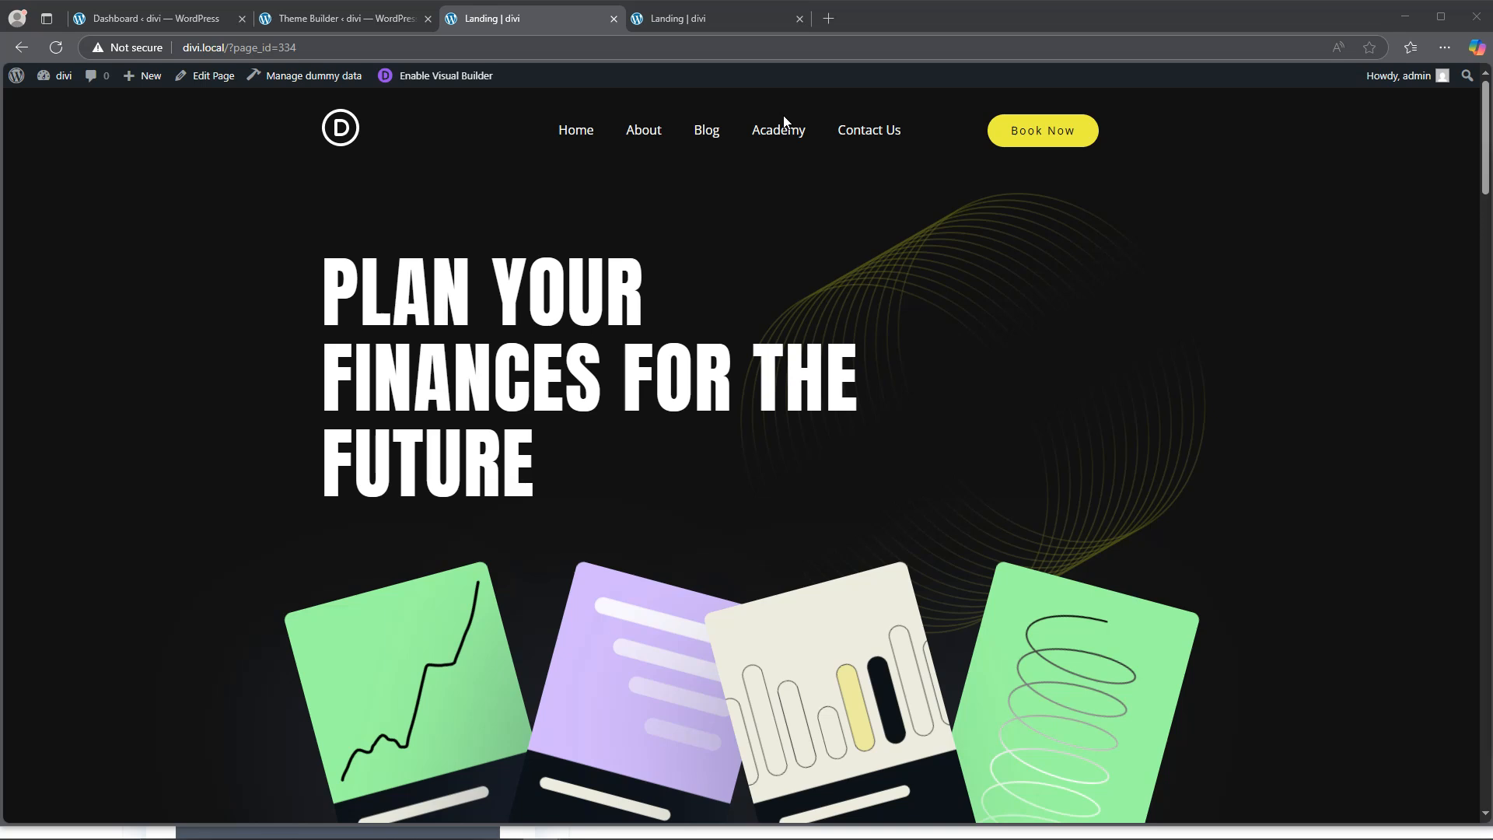
# Step: Examine the header and its menu links on the second Landing page while moving down through the content
pyautogui.click(709, 27)
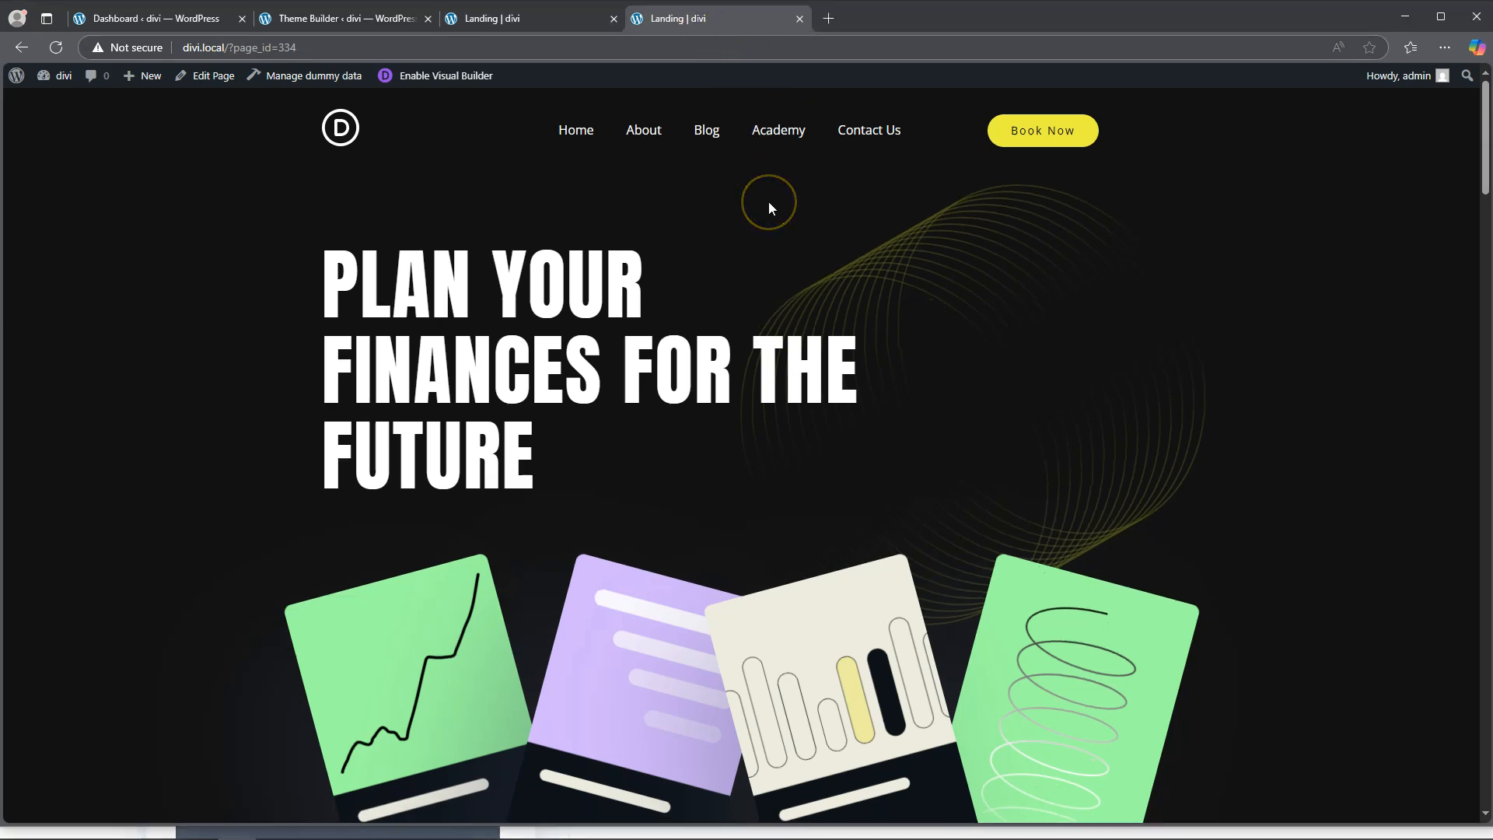
pyautogui.scroll(-3, 768, 203)
pyautogui.scroll(-1, 776, 141)
pyautogui.scroll(-2, 776, 142)
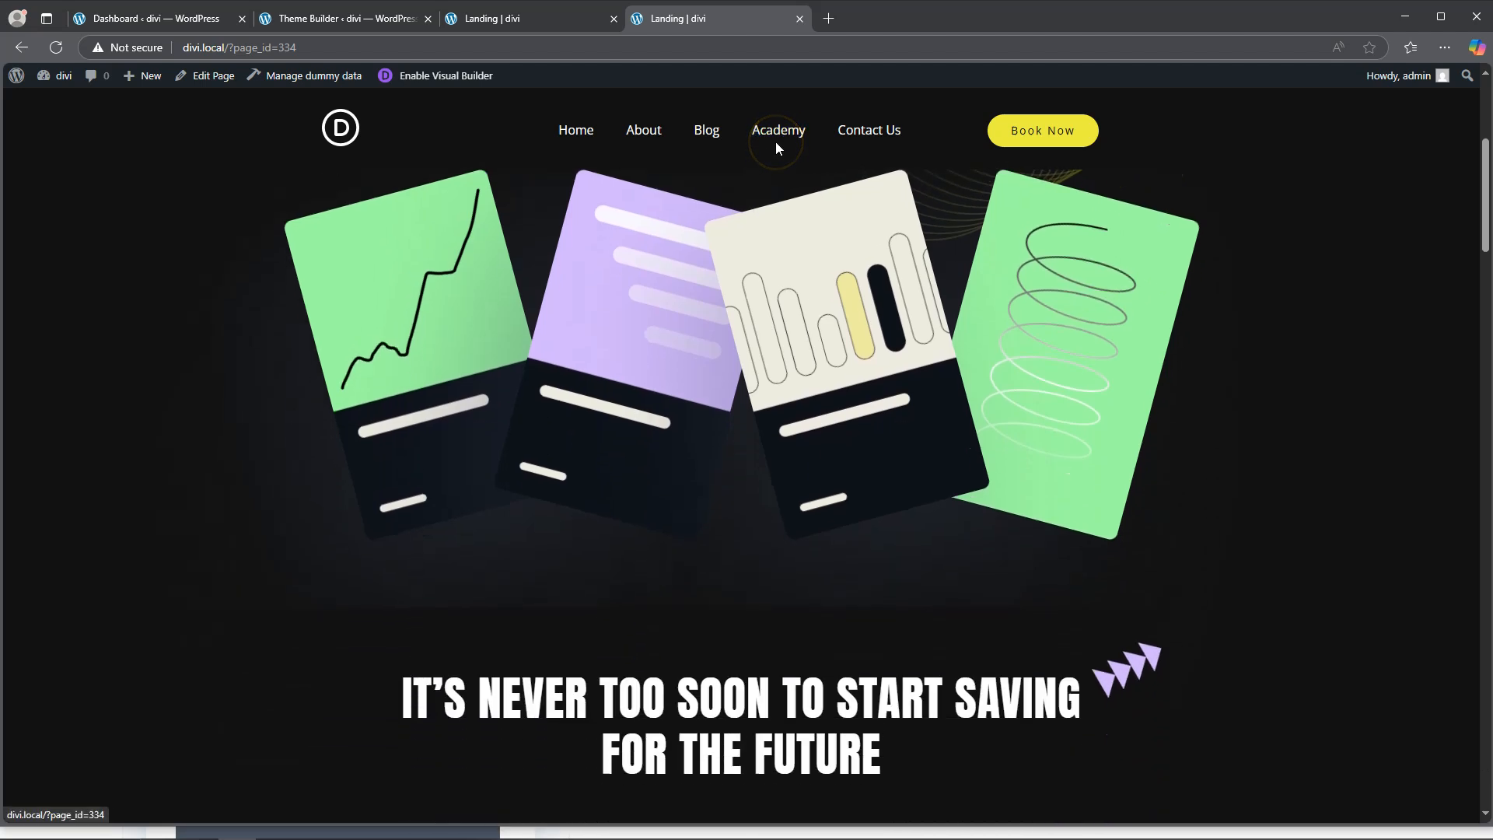
pyautogui.click(787, 90)
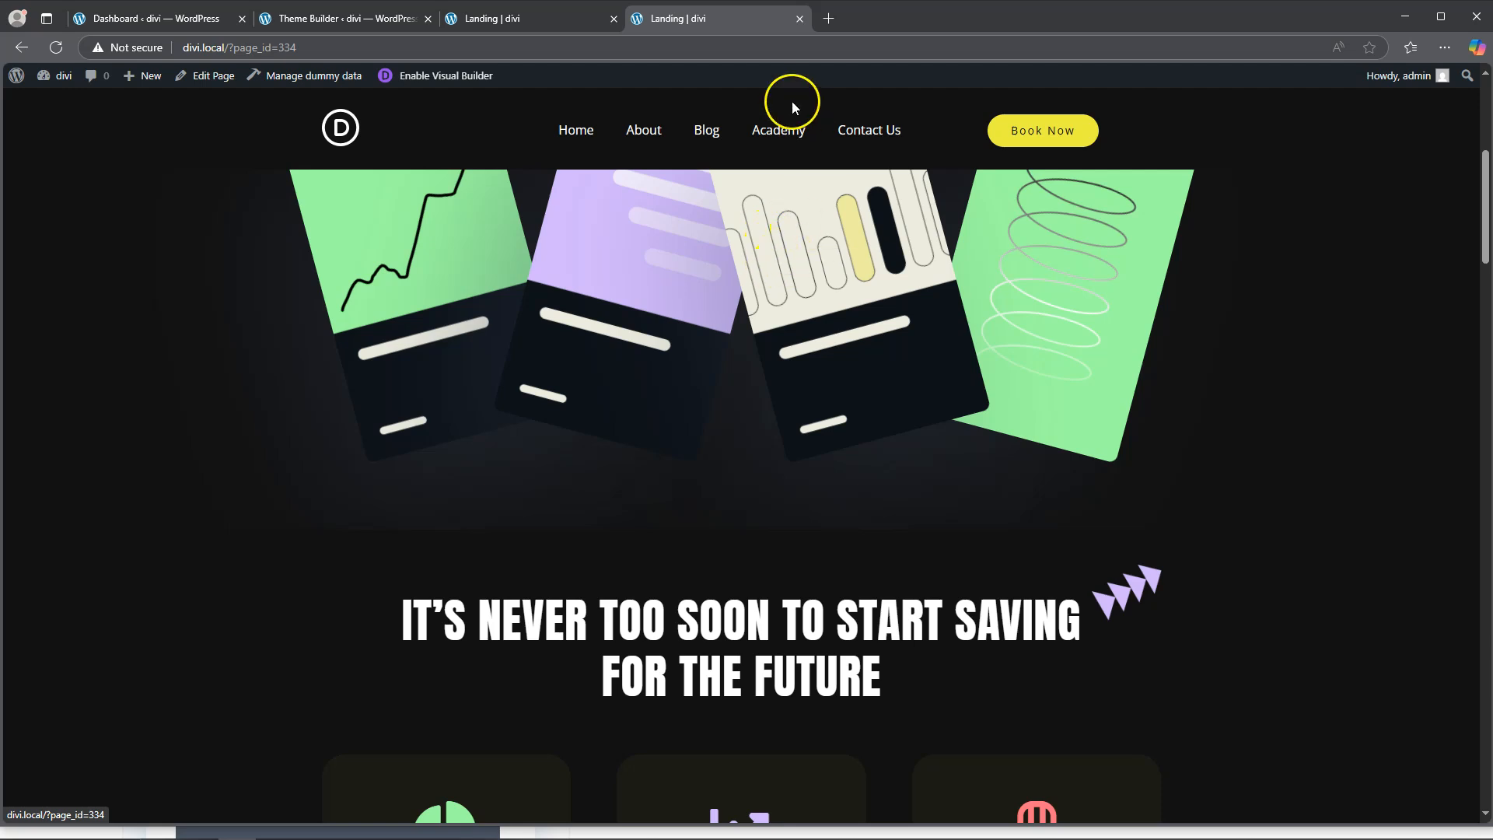
pyautogui.scroll(-1, 760, 210)
pyautogui.scroll(-9, 760, 216)
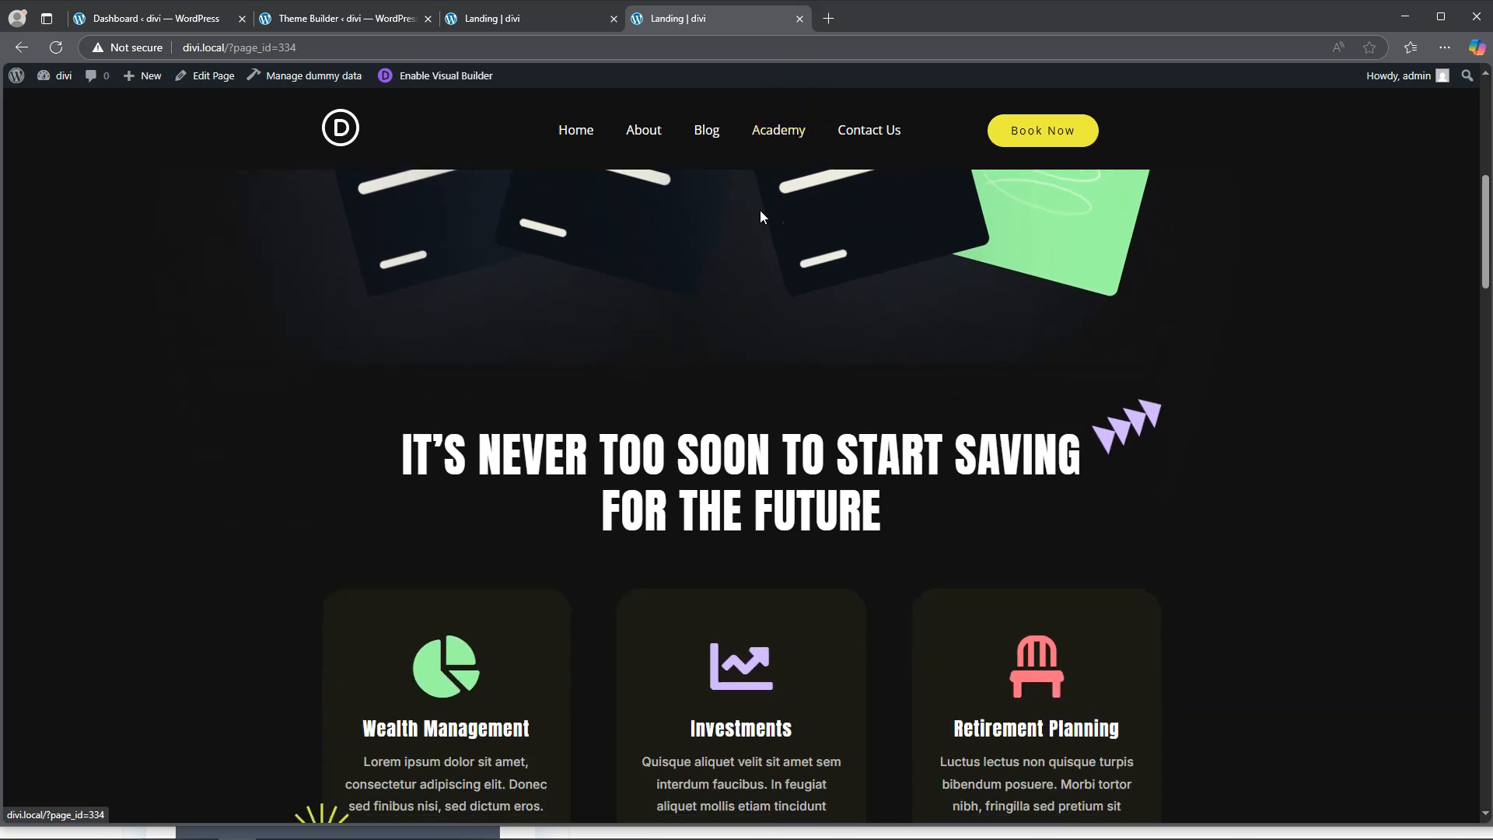
pyautogui.scroll(-8, 760, 217)
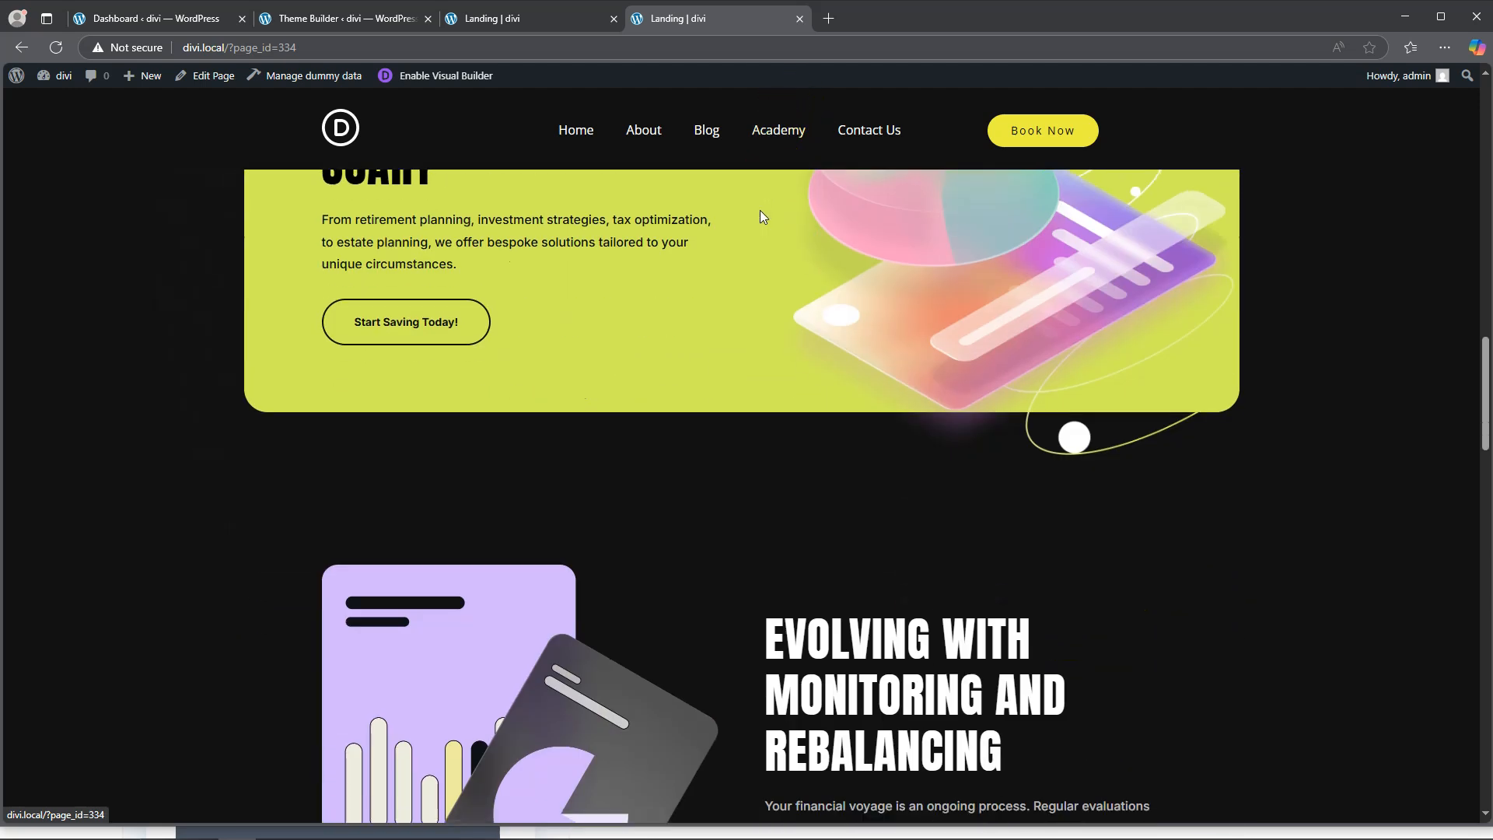
pyautogui.click(772, 133)
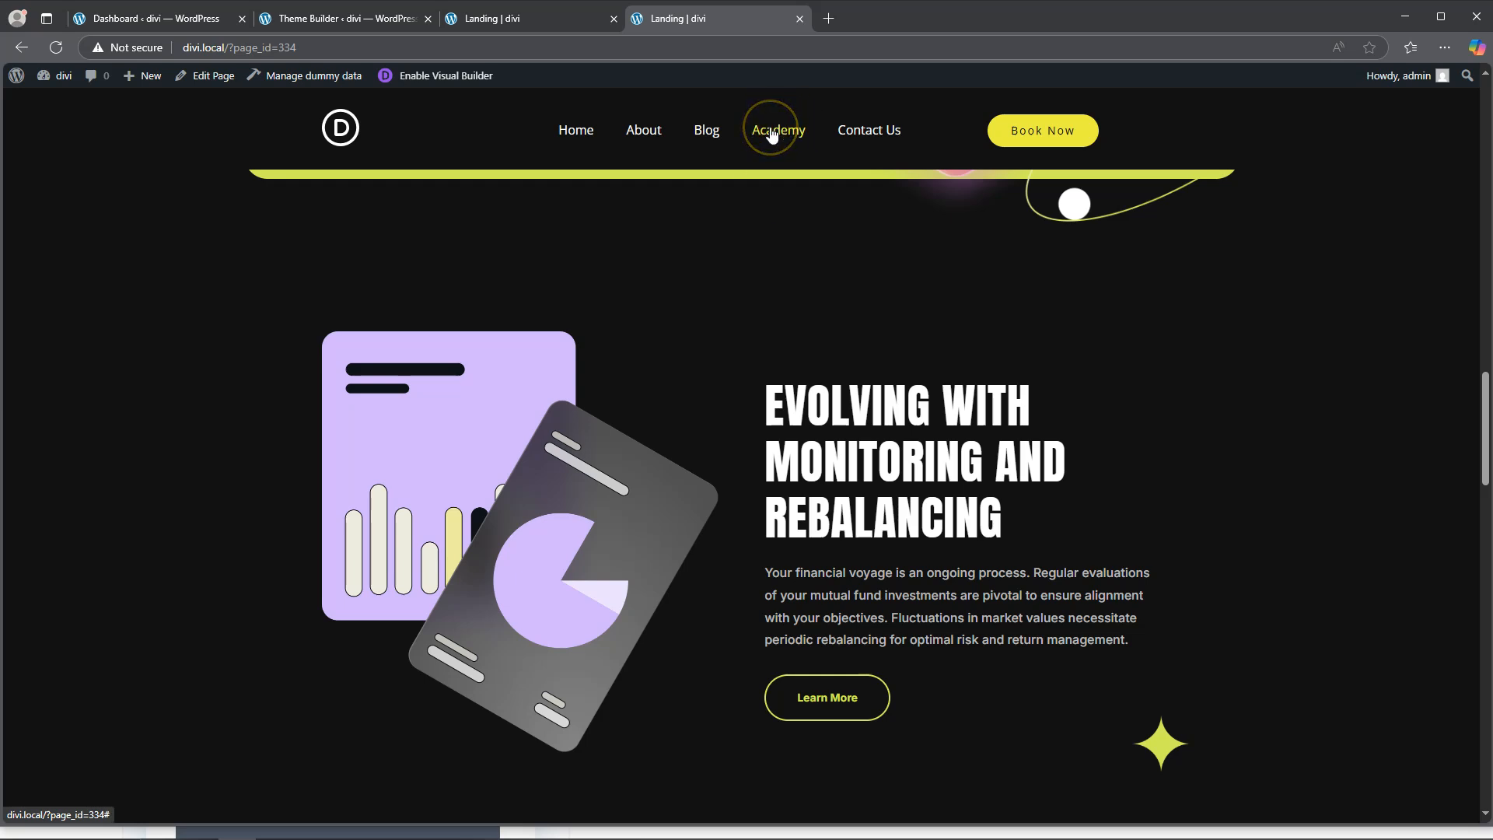
pyautogui.click(780, 134)
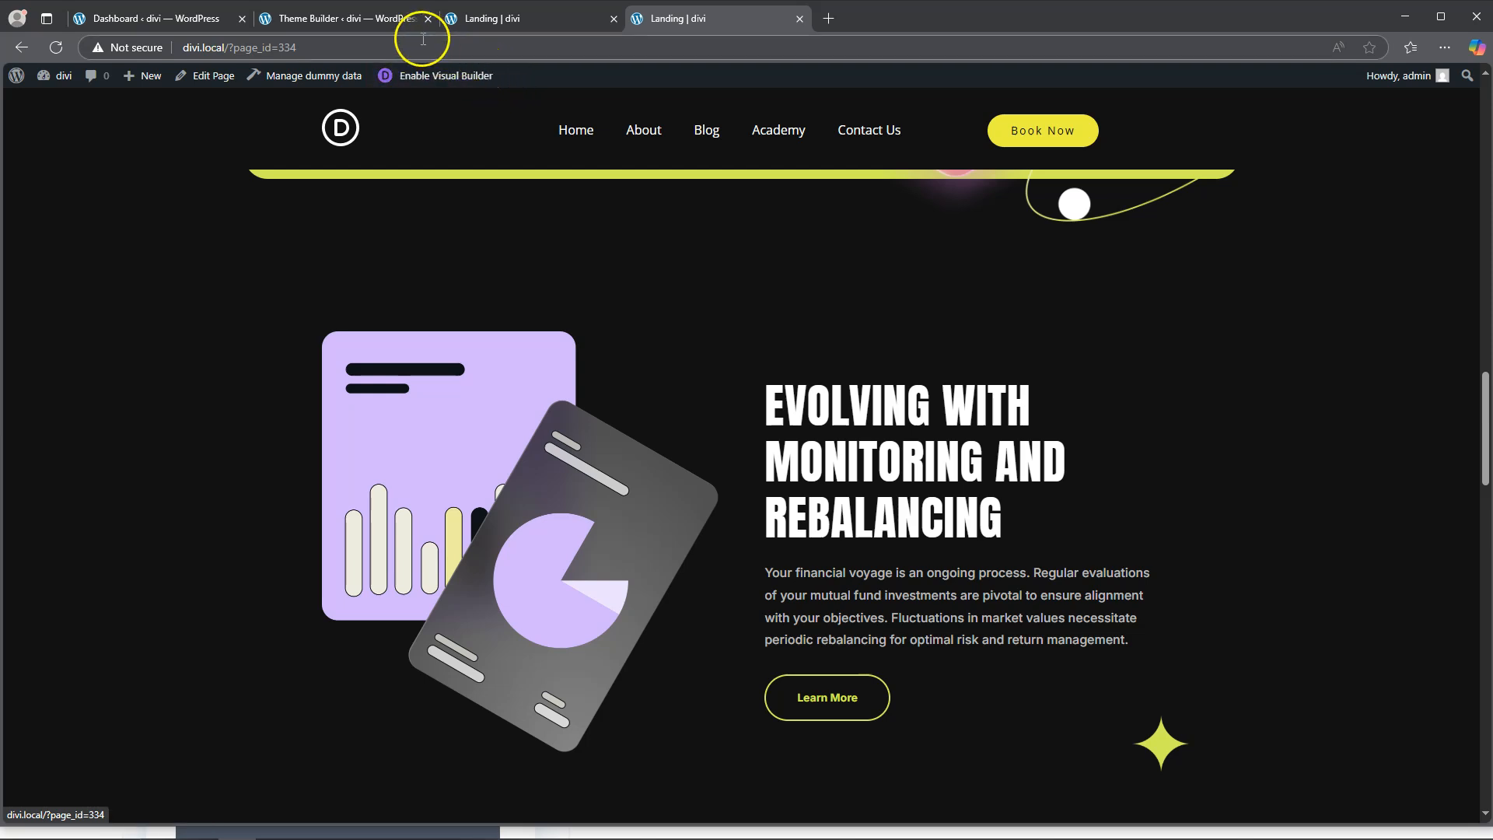
# Step: Open the Global Header of the Default Website Template for editing in the Divi Theme Builder
pyautogui.click(355, 21)
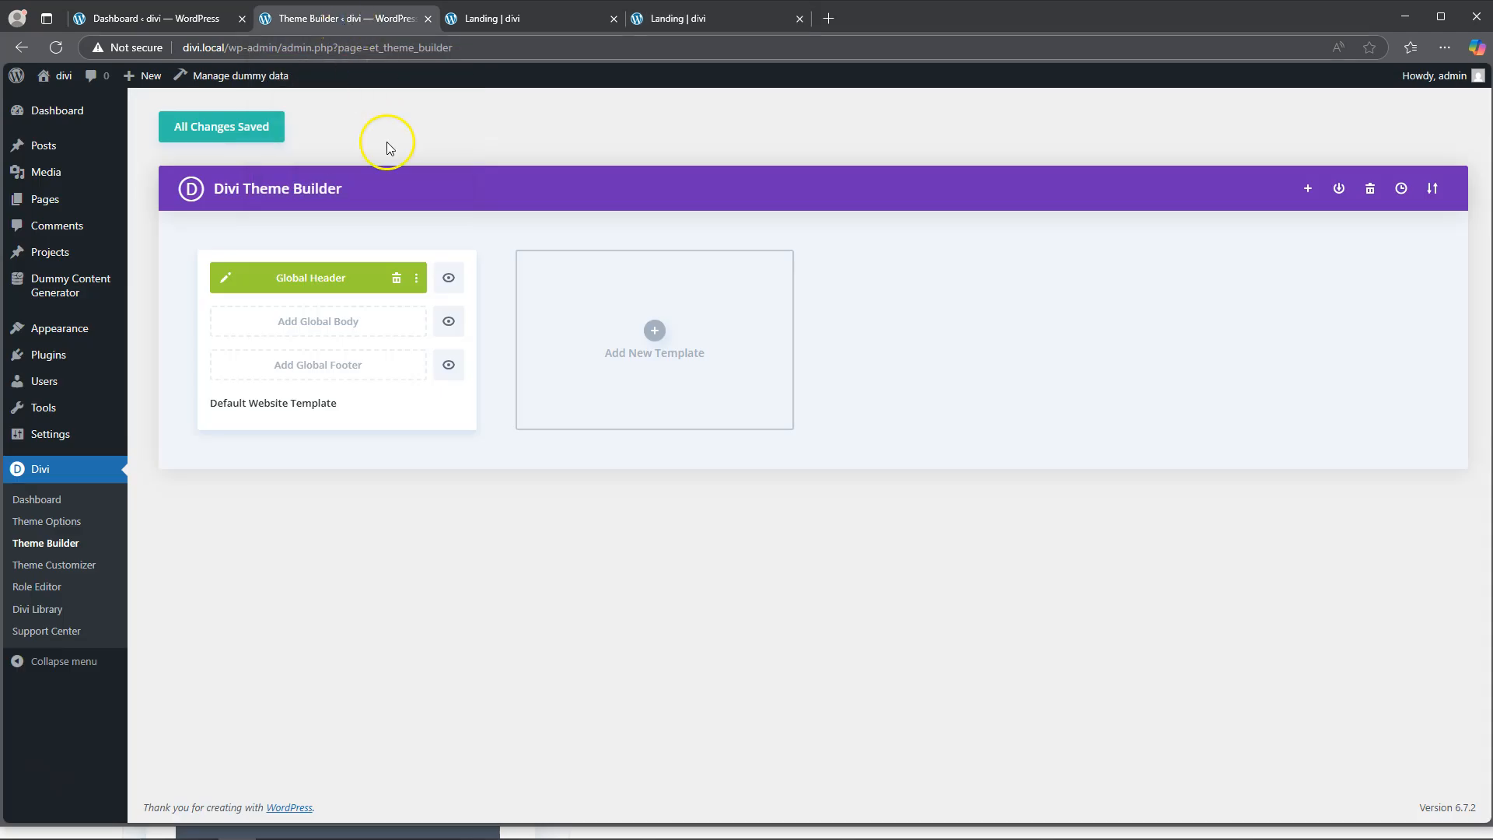
pyautogui.click(51, 115)
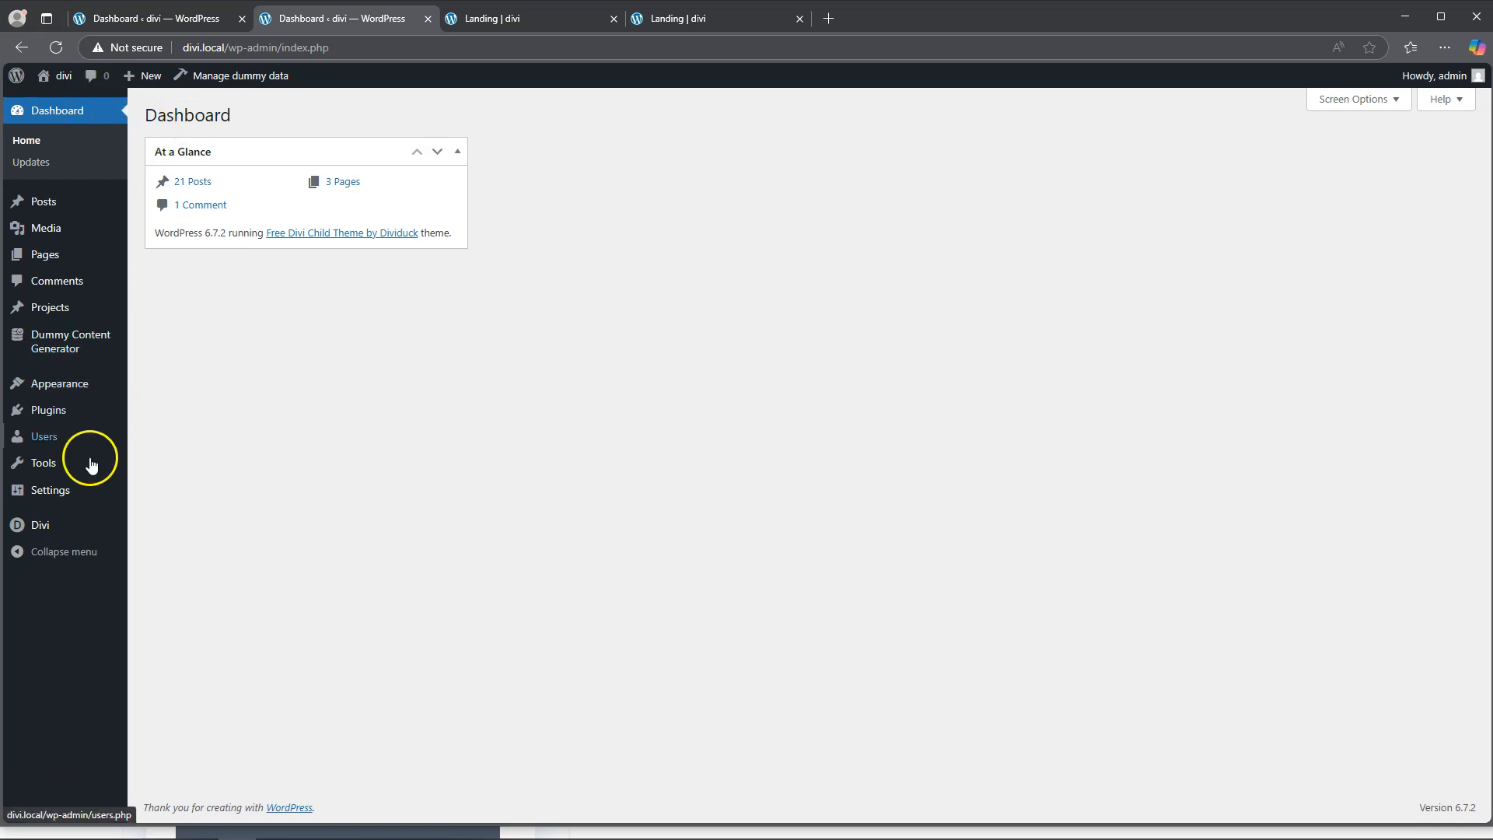
pyautogui.moveTo(59, 527)
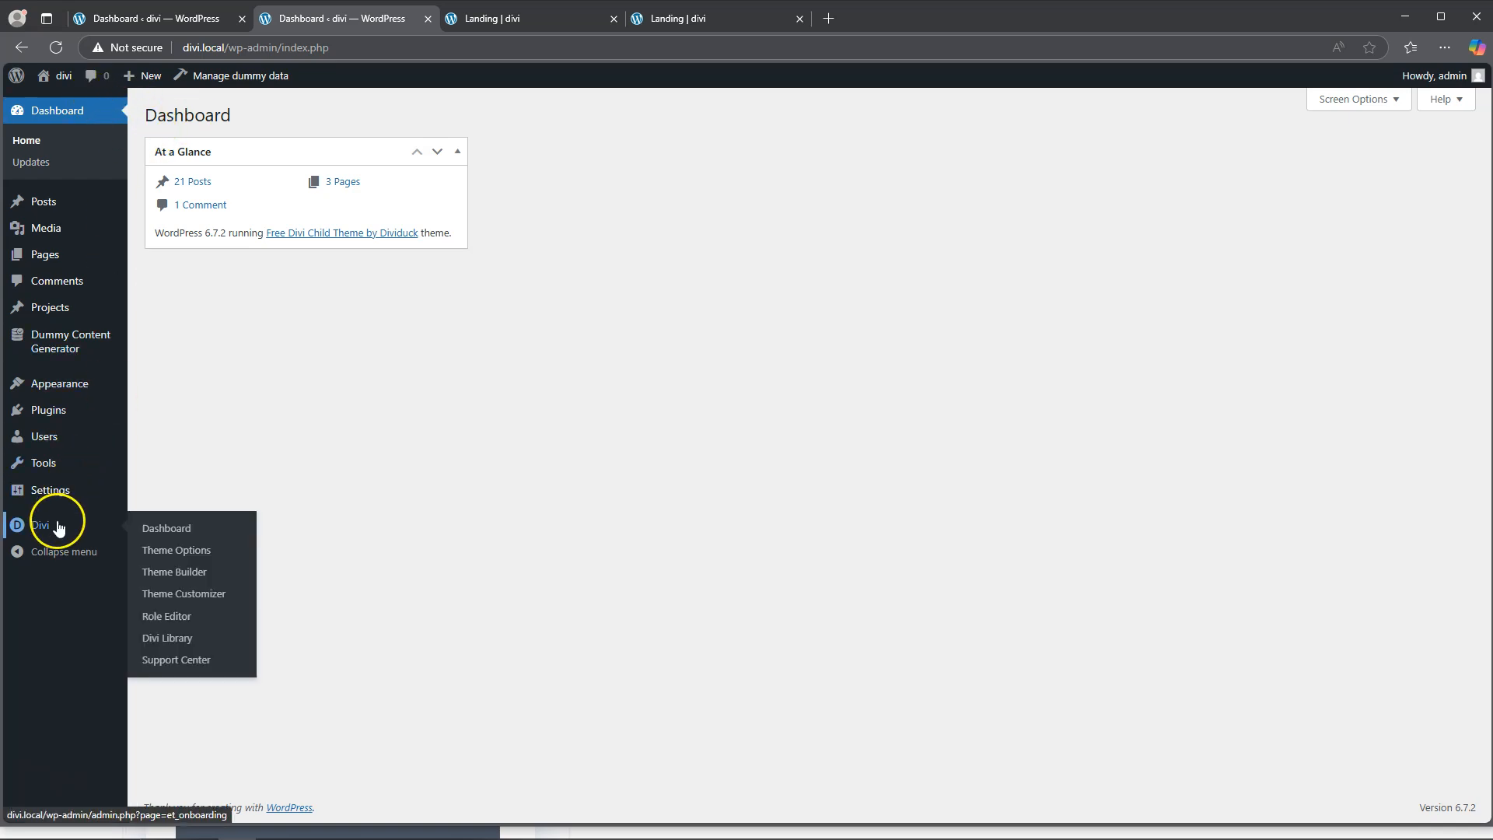
pyautogui.click(181, 573)
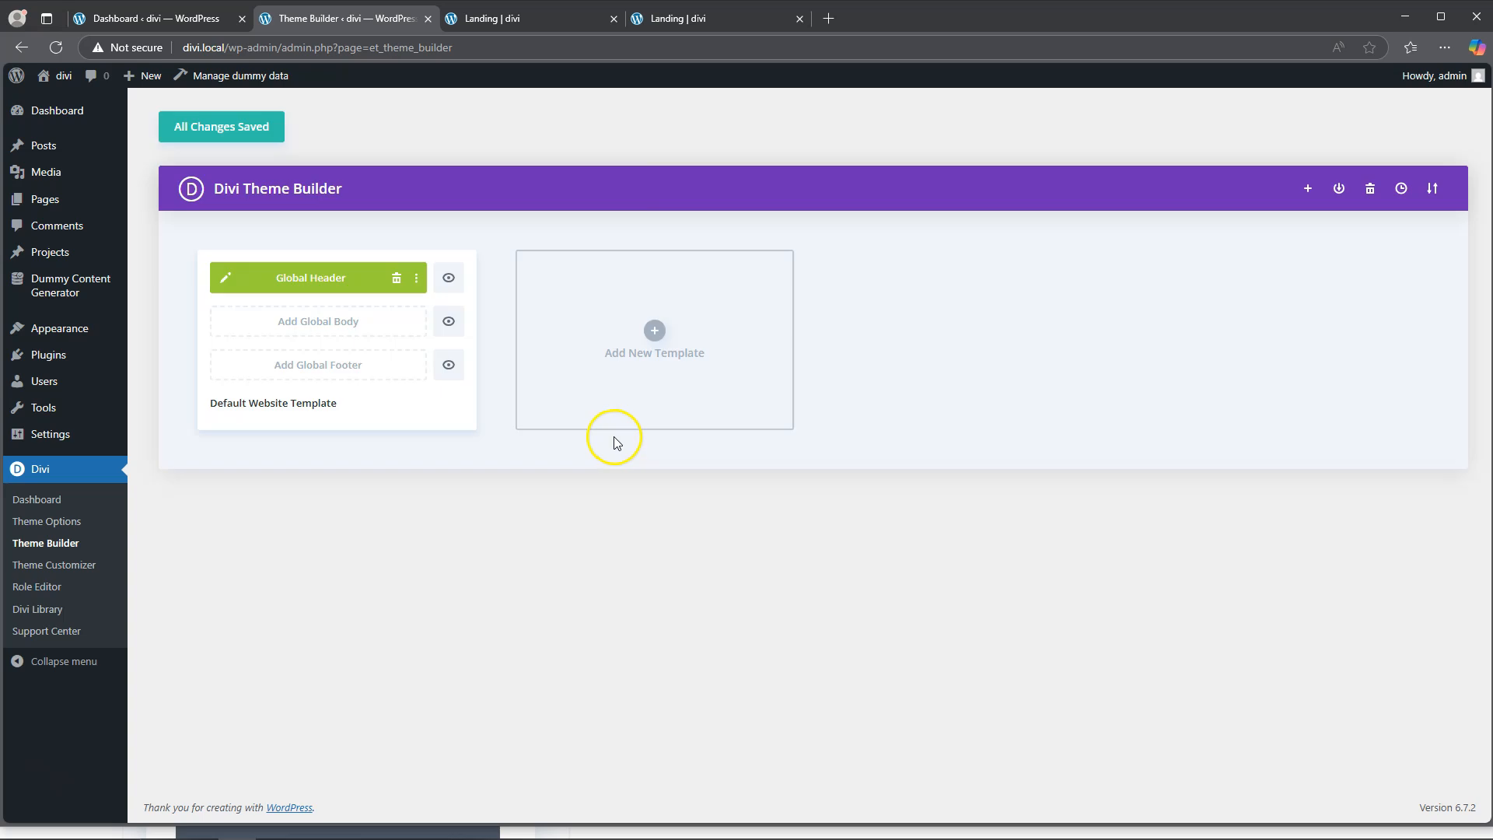
pyautogui.click(226, 278)
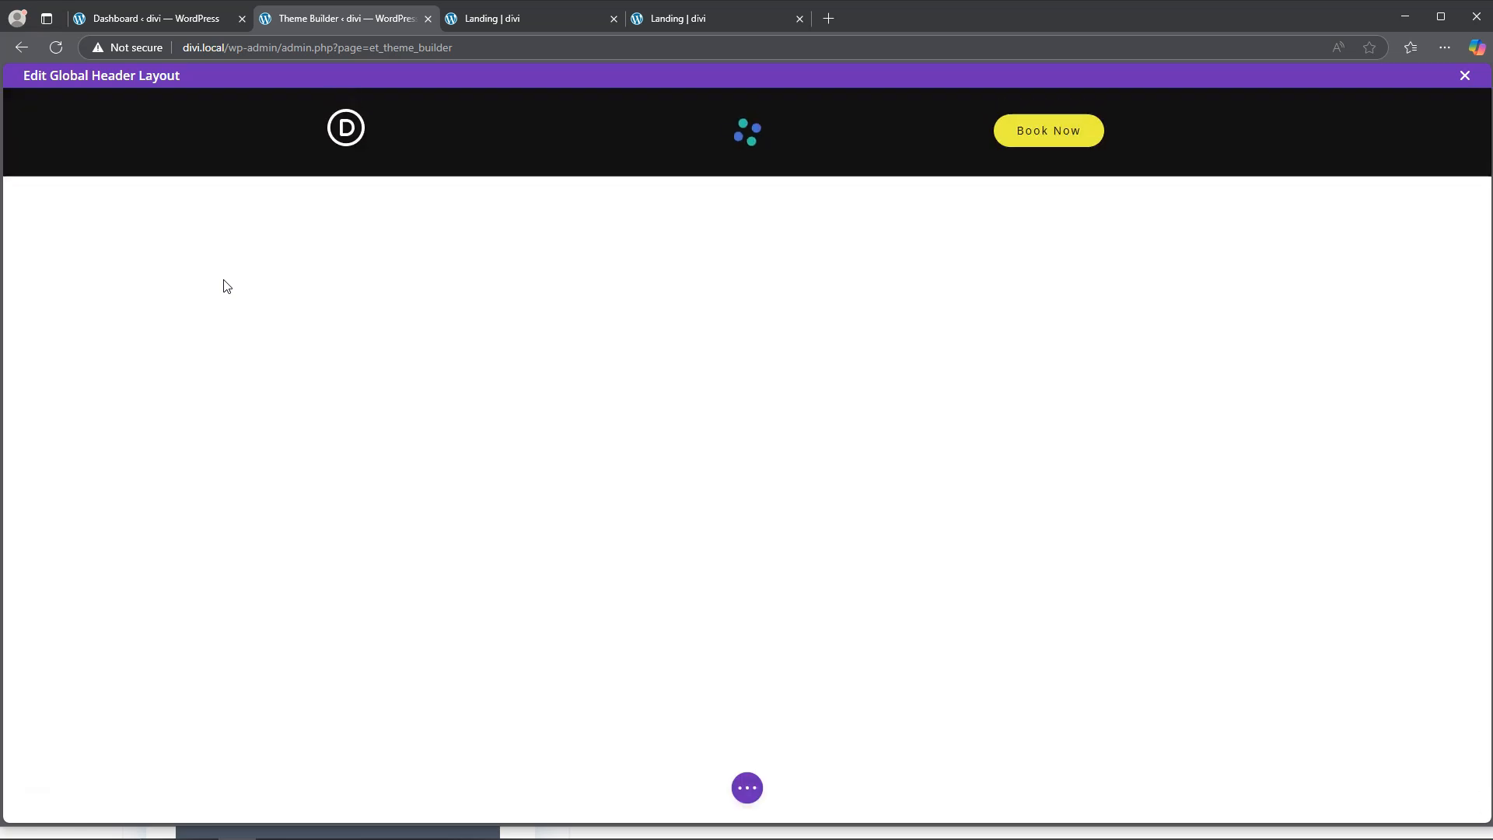
# Step: Set the header section's desktop position to Fixed and save the Global Header layout
pyautogui.click(196, 196)
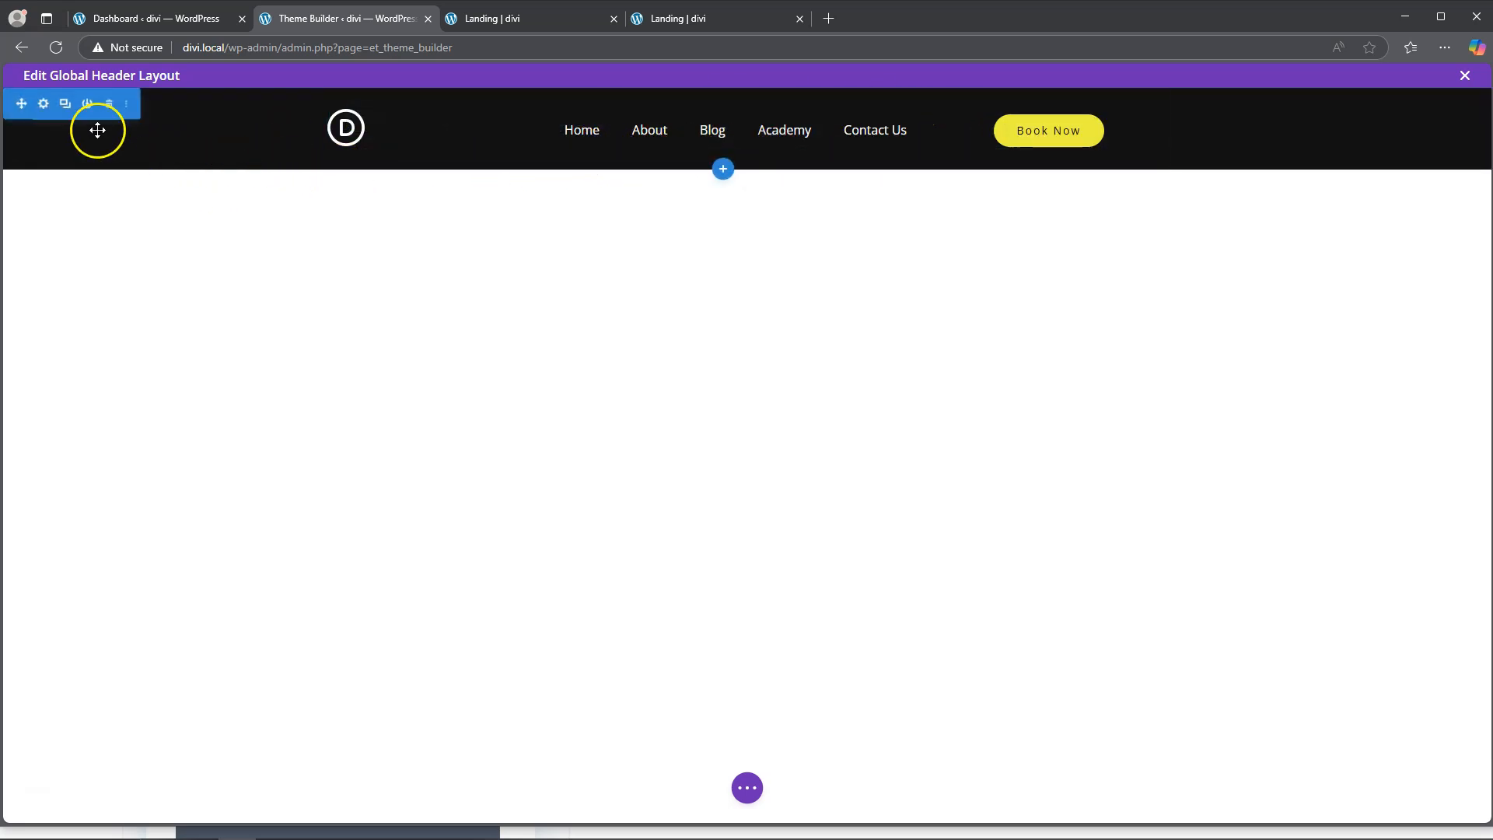
pyautogui.click(44, 110)
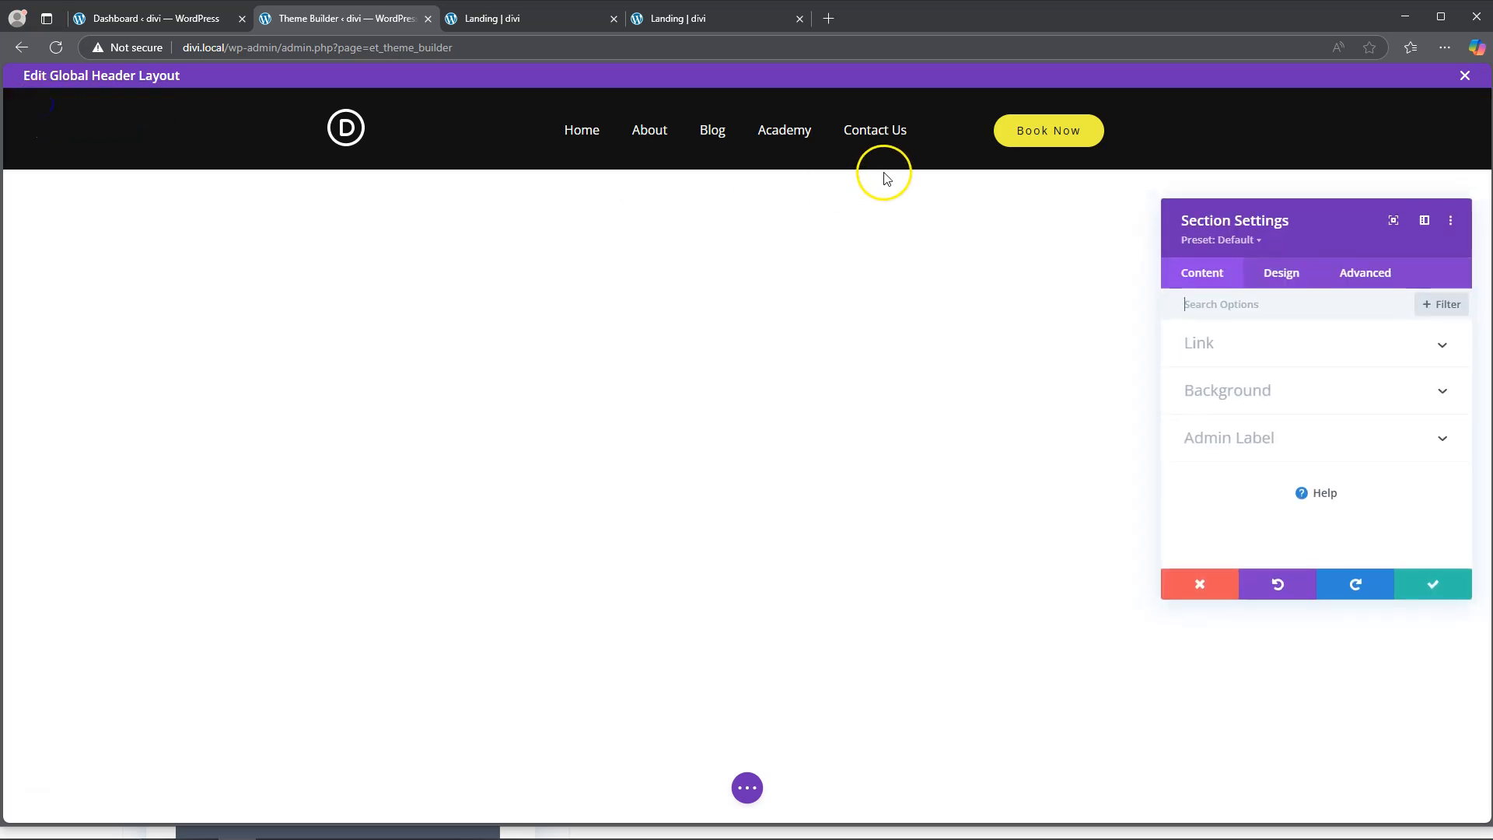
pyautogui.click(1366, 278)
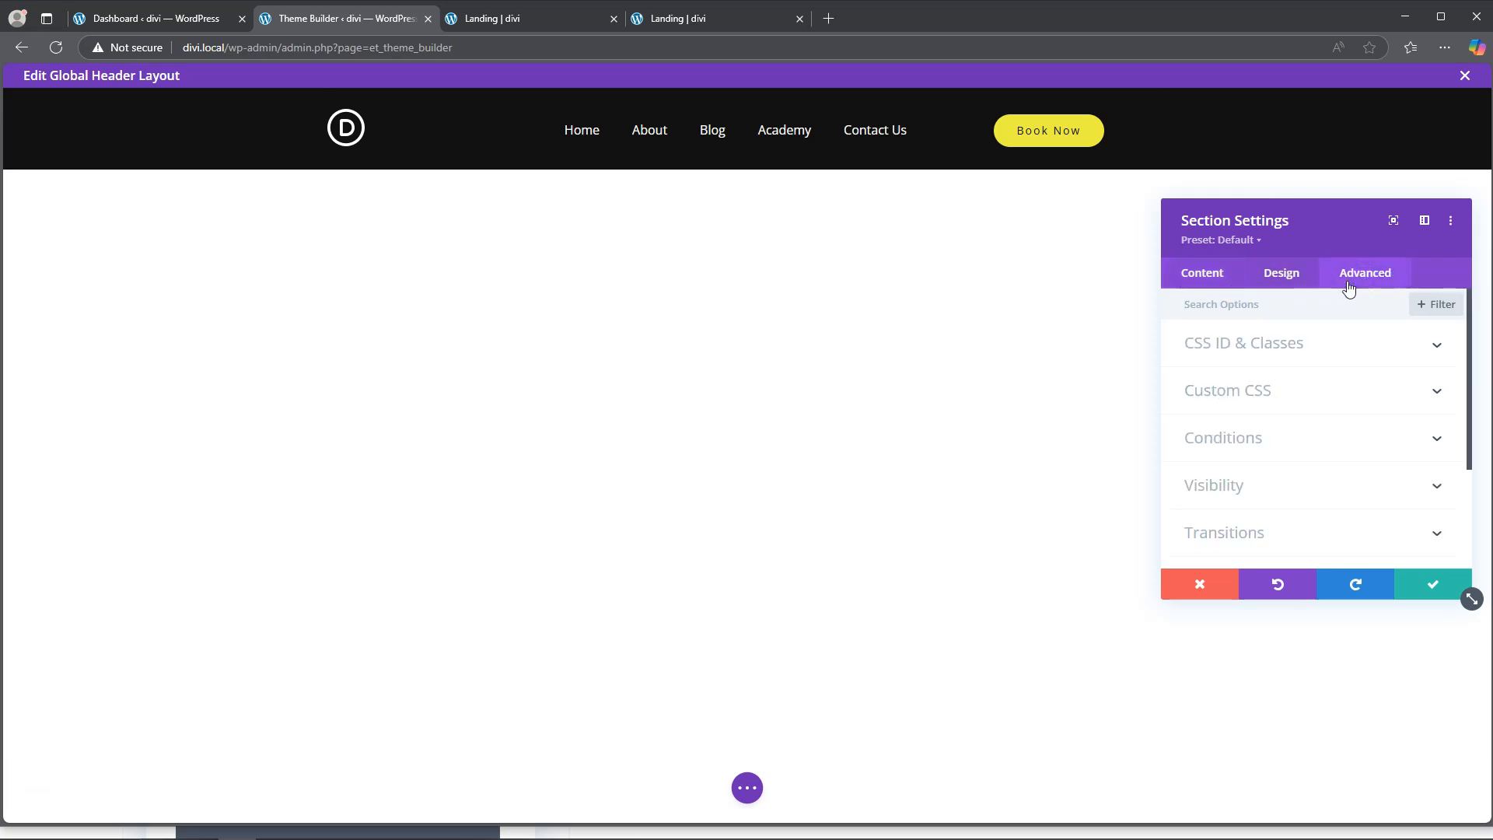
pyautogui.scroll(-2, 1347, 365)
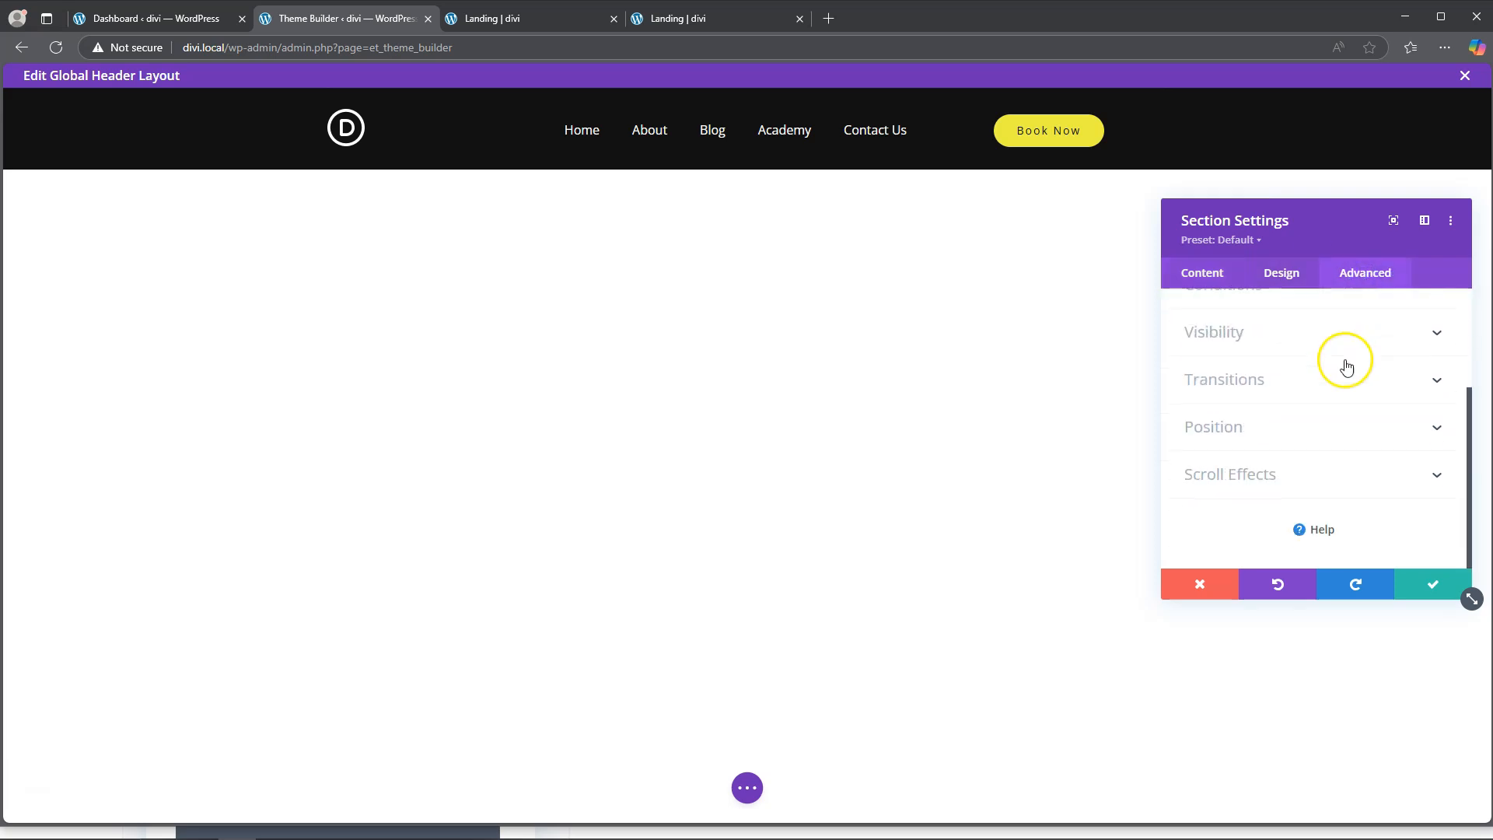
pyautogui.click(1251, 430)
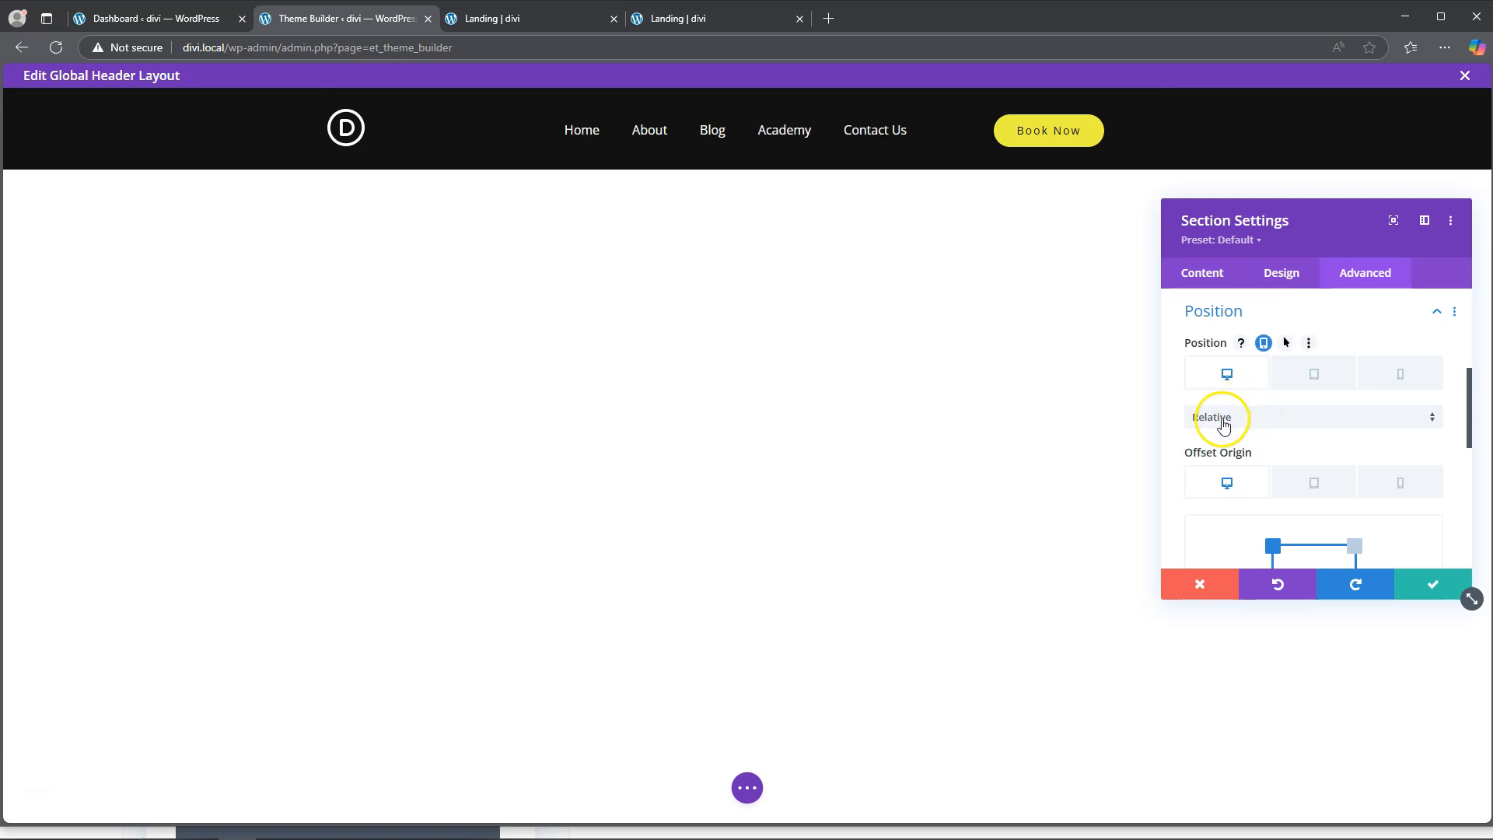
pyautogui.click(1222, 420)
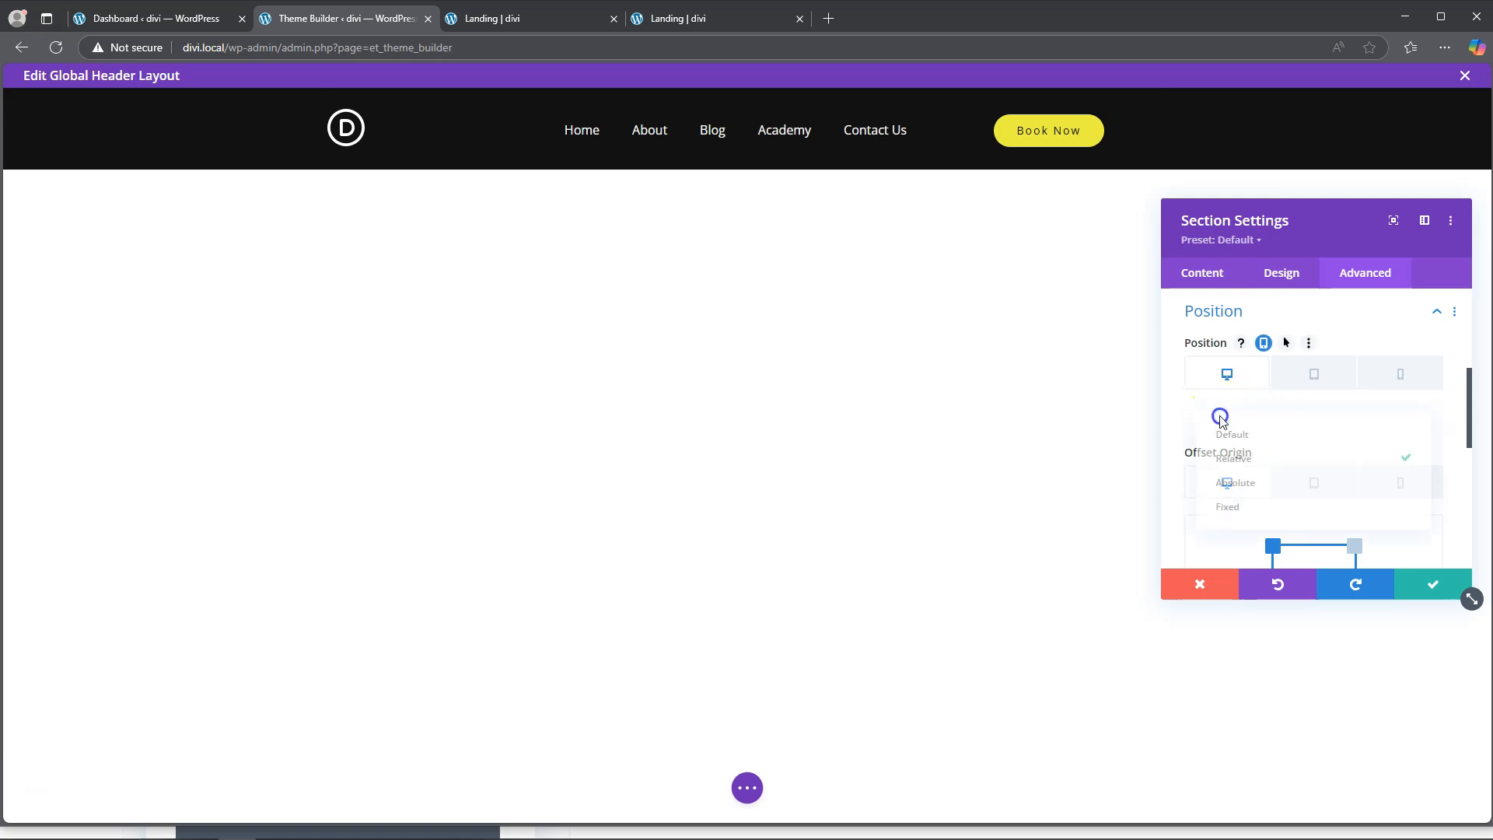
pyautogui.click(1235, 510)
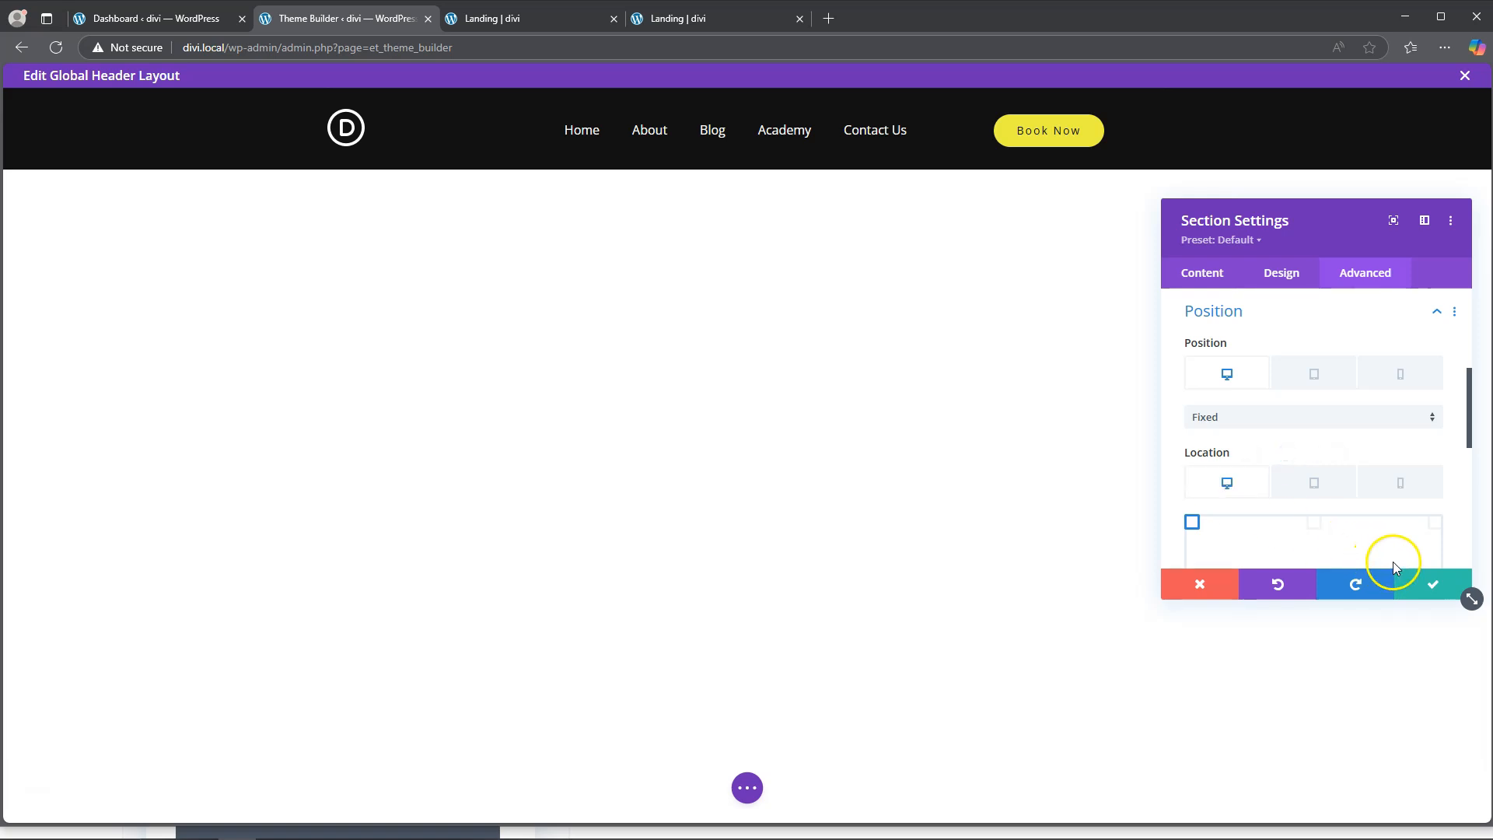
pyautogui.click(1430, 580)
pyautogui.click(748, 788)
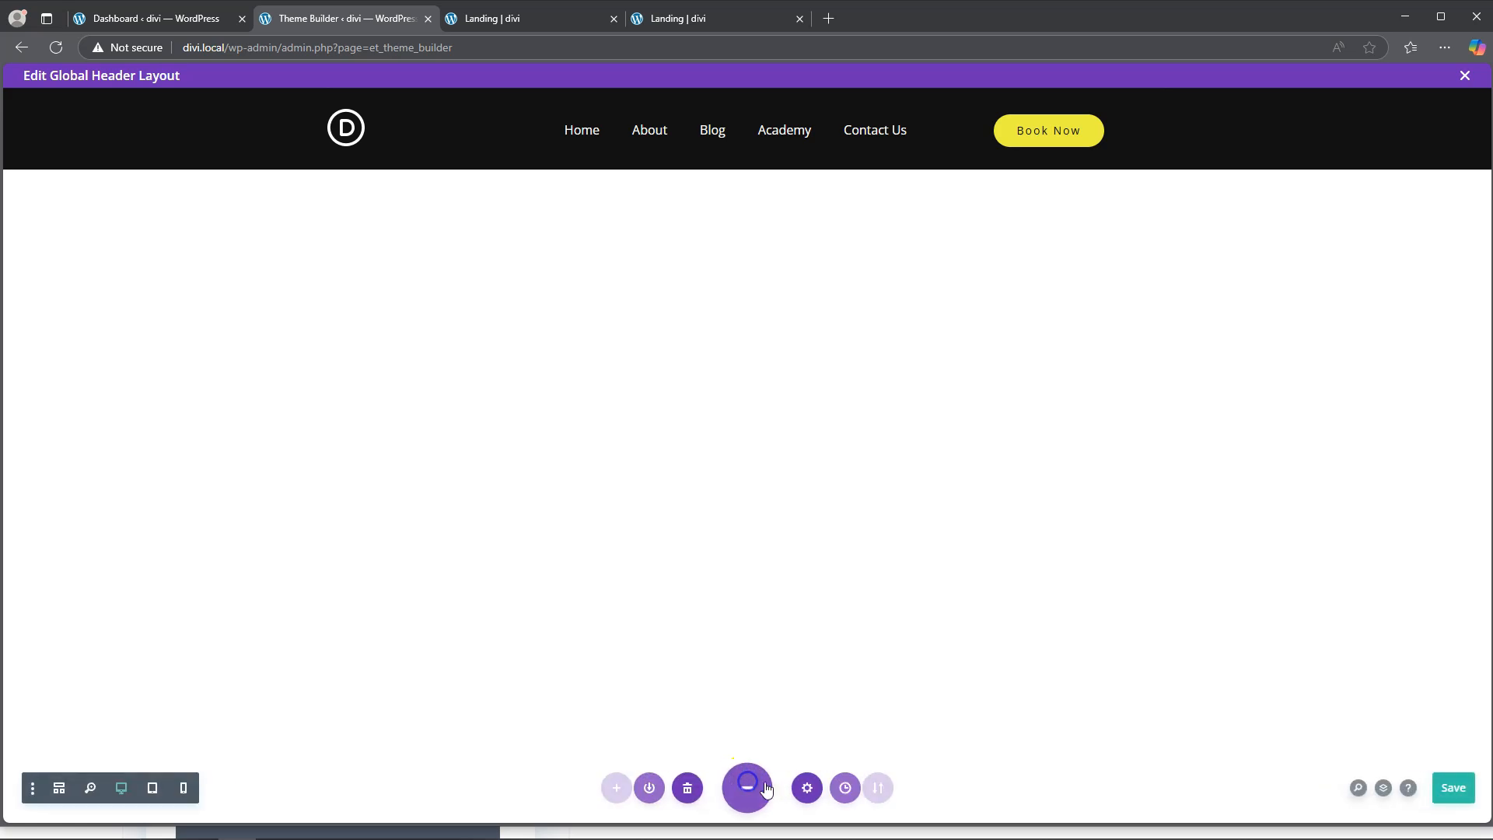
pyautogui.click(1447, 788)
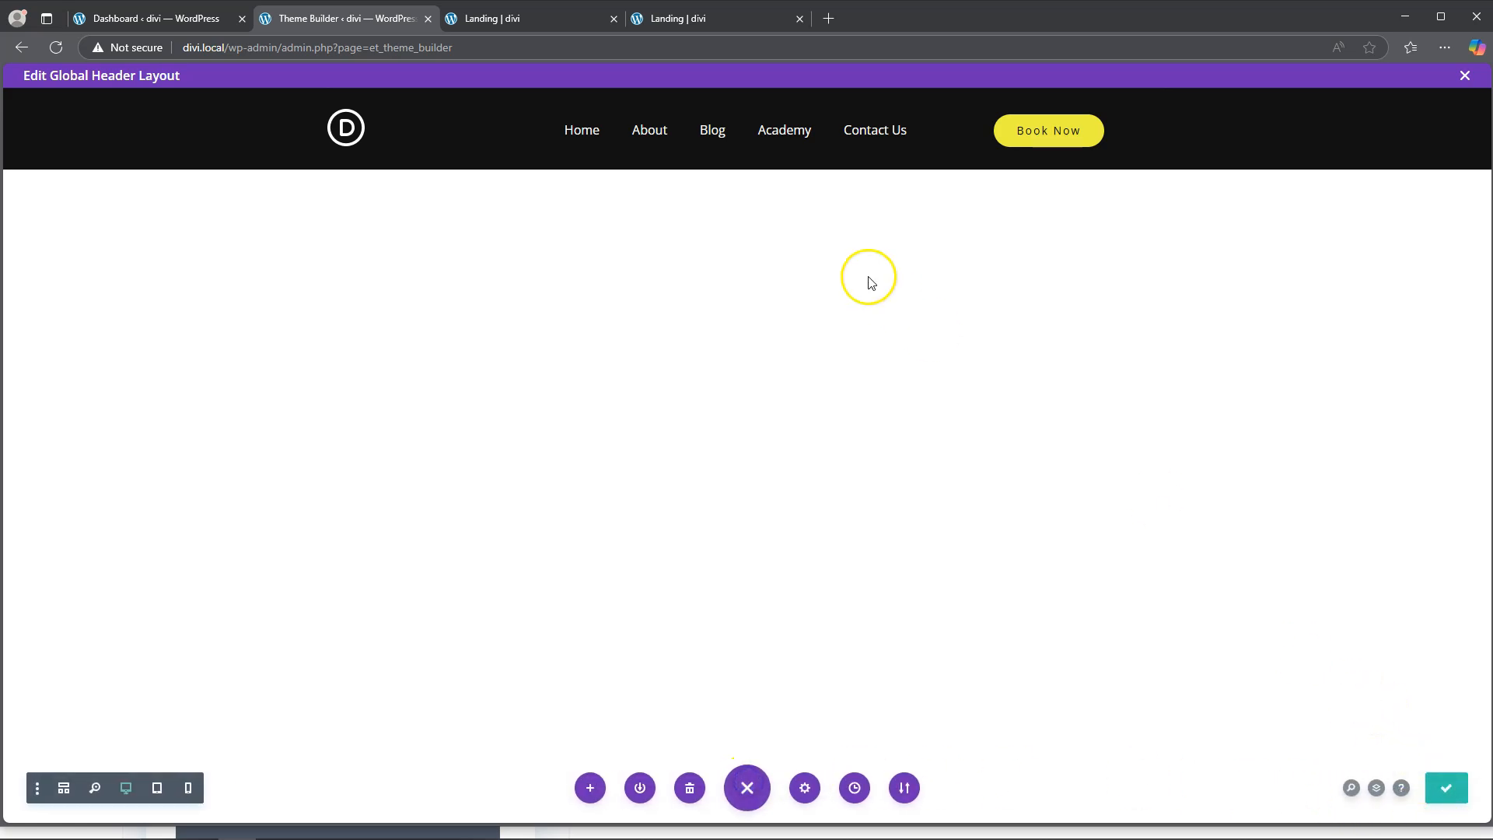
# Step: Reload the first Landing page and compare the space above its hero heading with the second Landing page
pyautogui.click(482, 12)
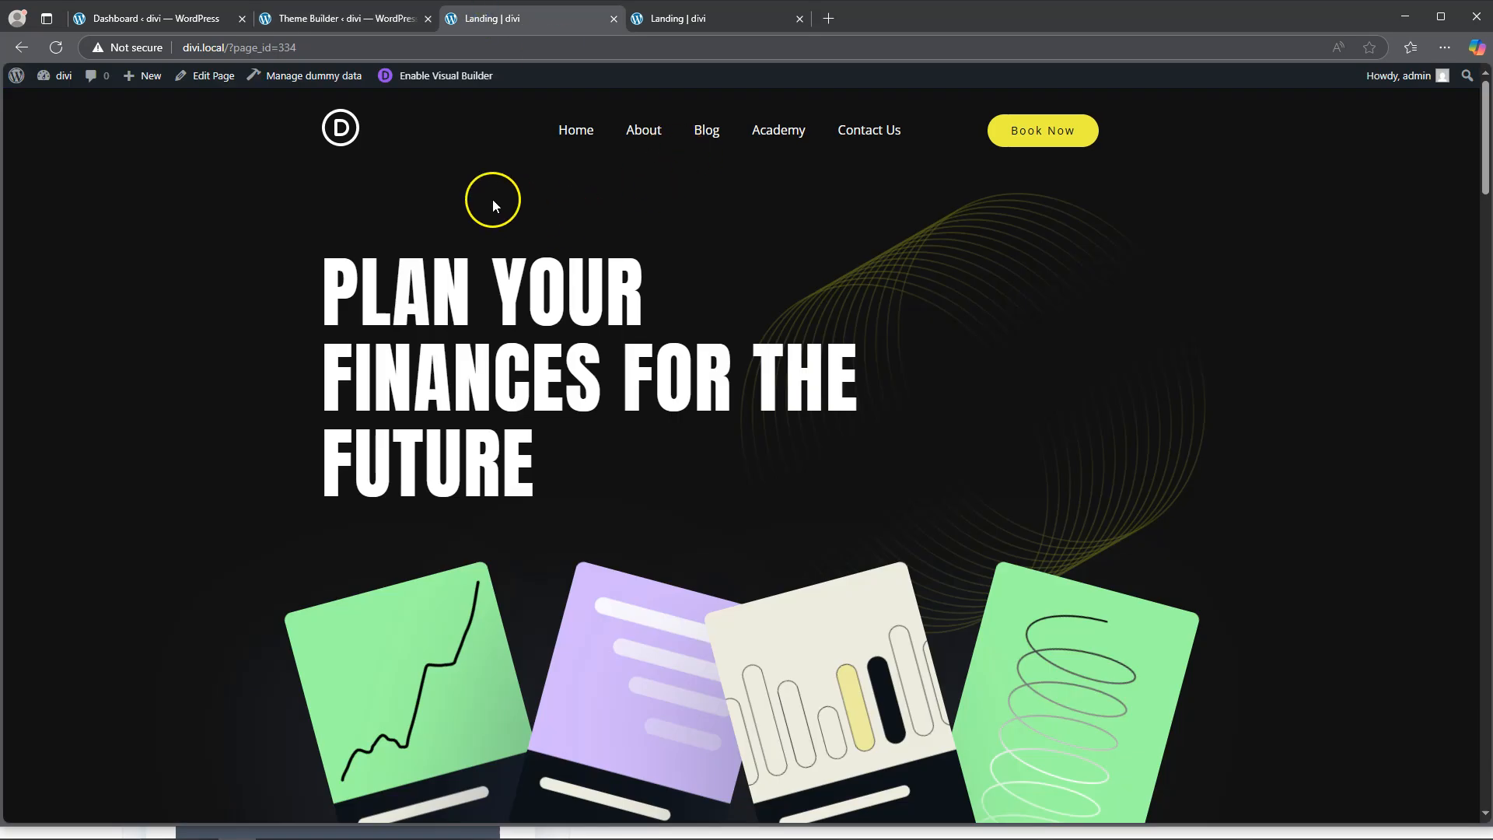
pyautogui.click(55, 48)
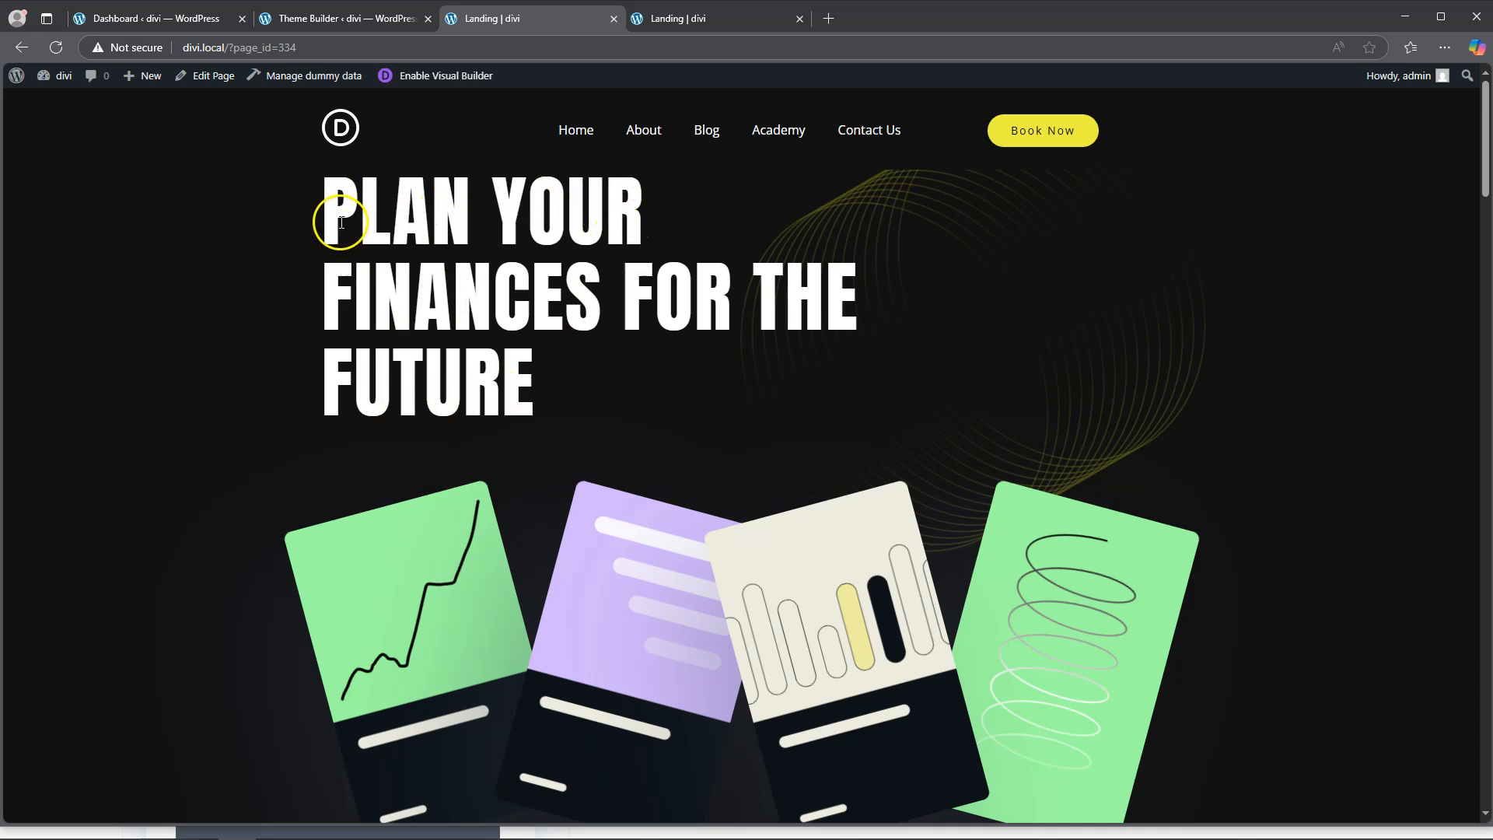
pyautogui.click(698, 19)
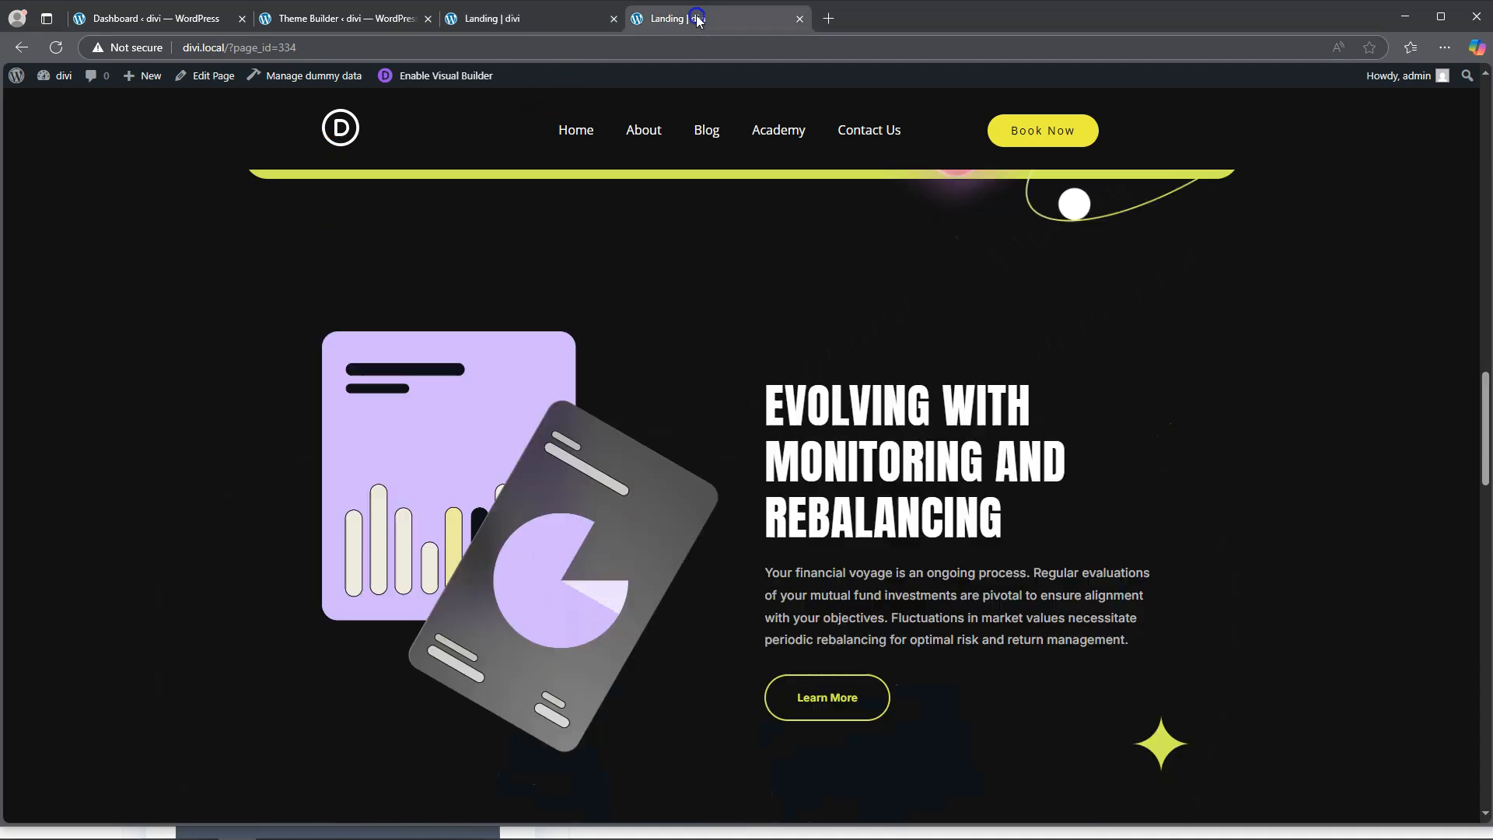
pyautogui.moveTo(1486, 423); pyautogui.dragTo(1488, 78)
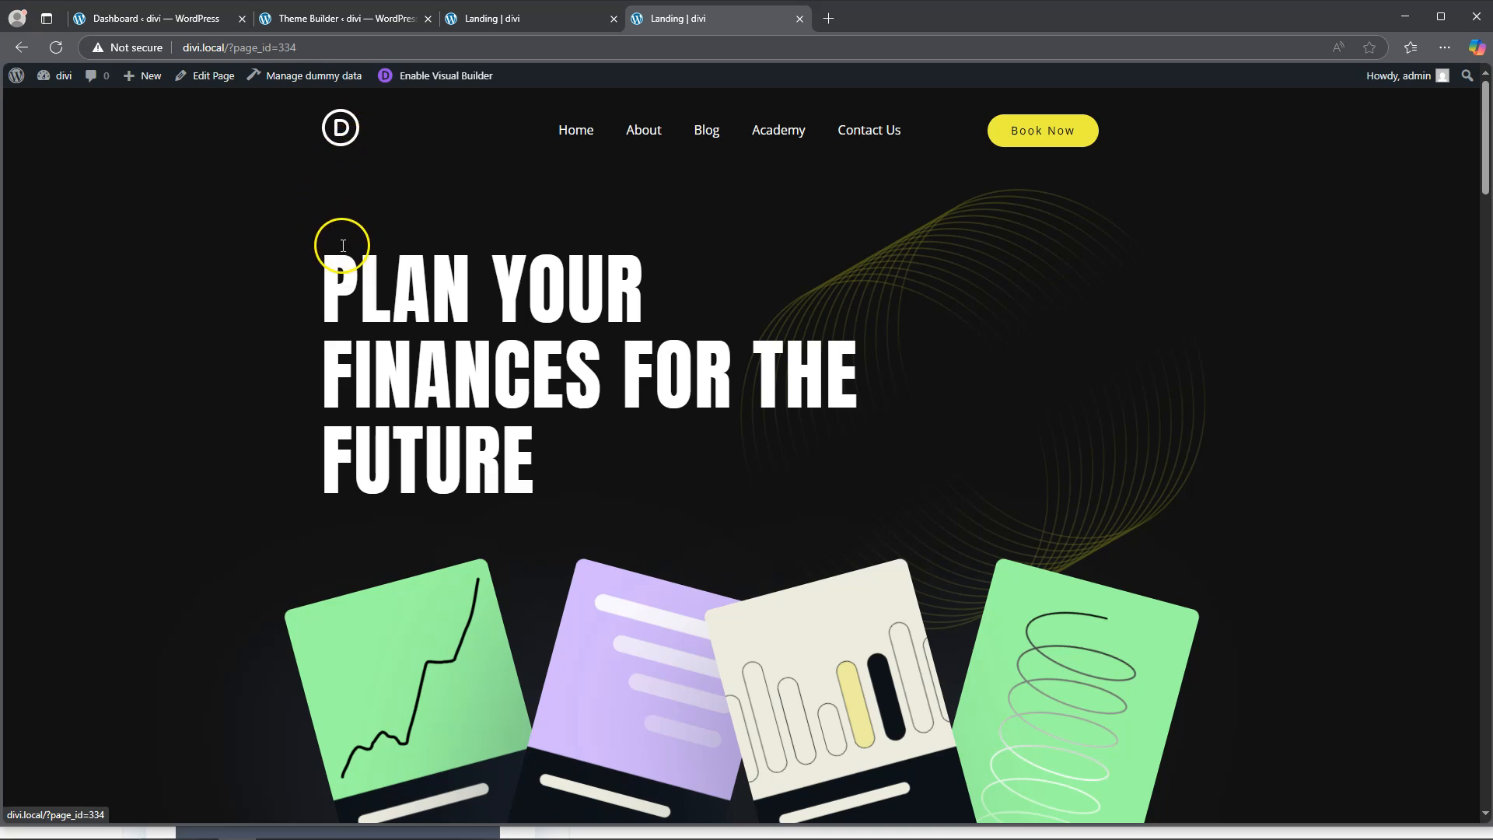
pyautogui.click(498, 19)
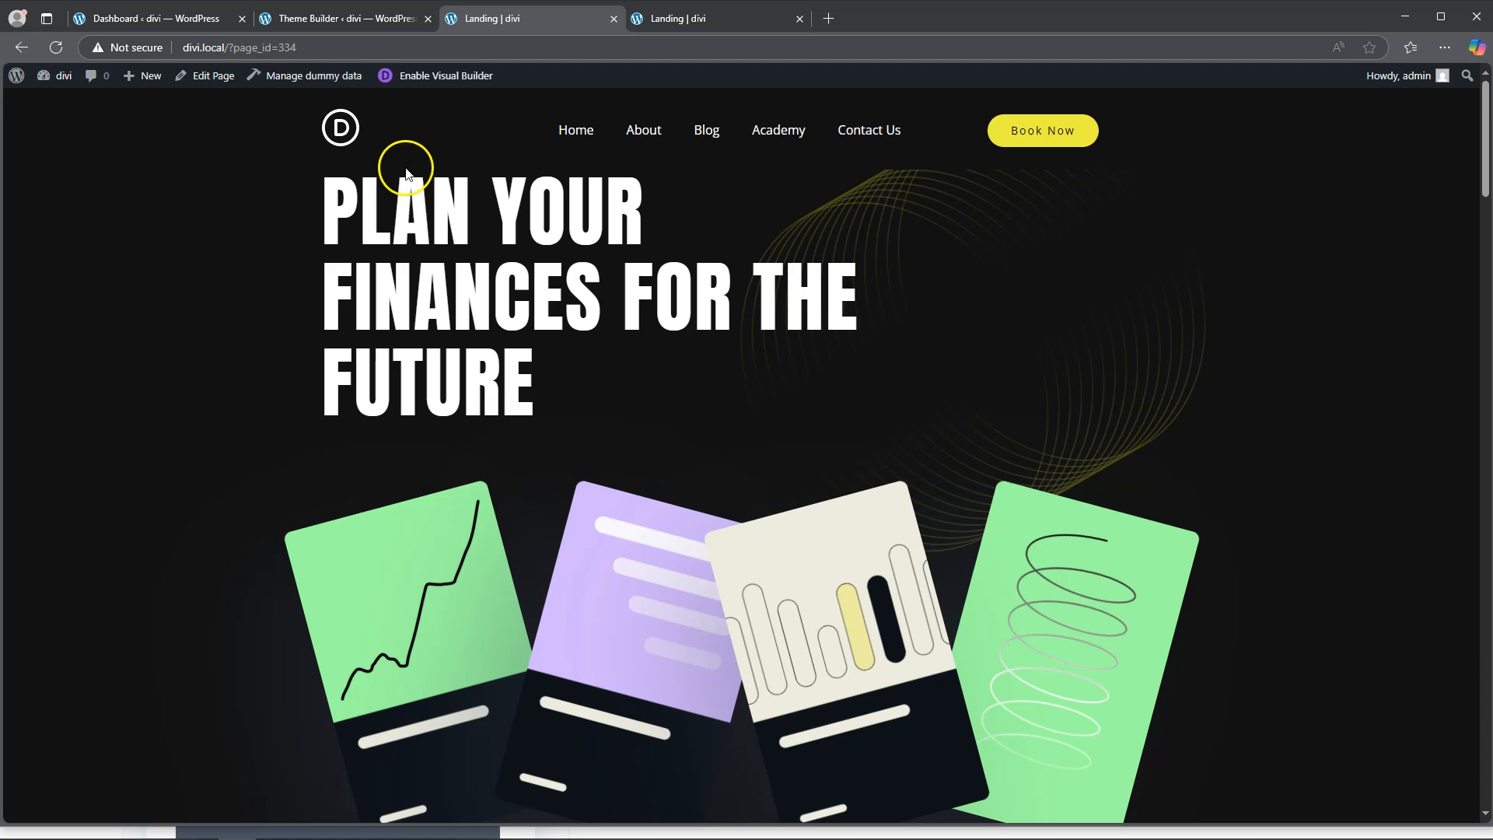
# Step: Set the height of the Global Header section to 110px and apply the section settings
pyautogui.click(343, 19)
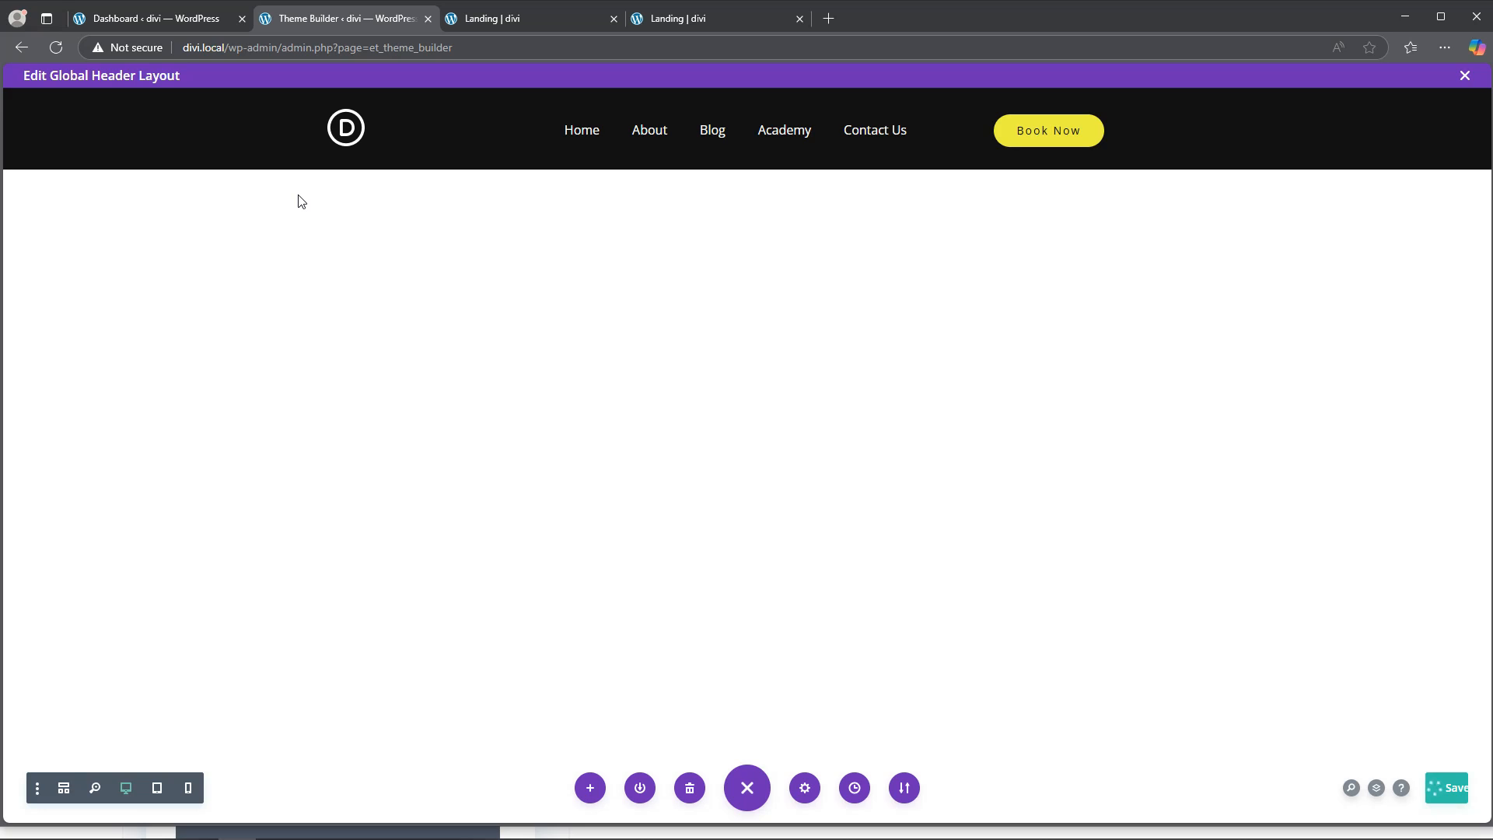
pyautogui.moveTo(296, 128)
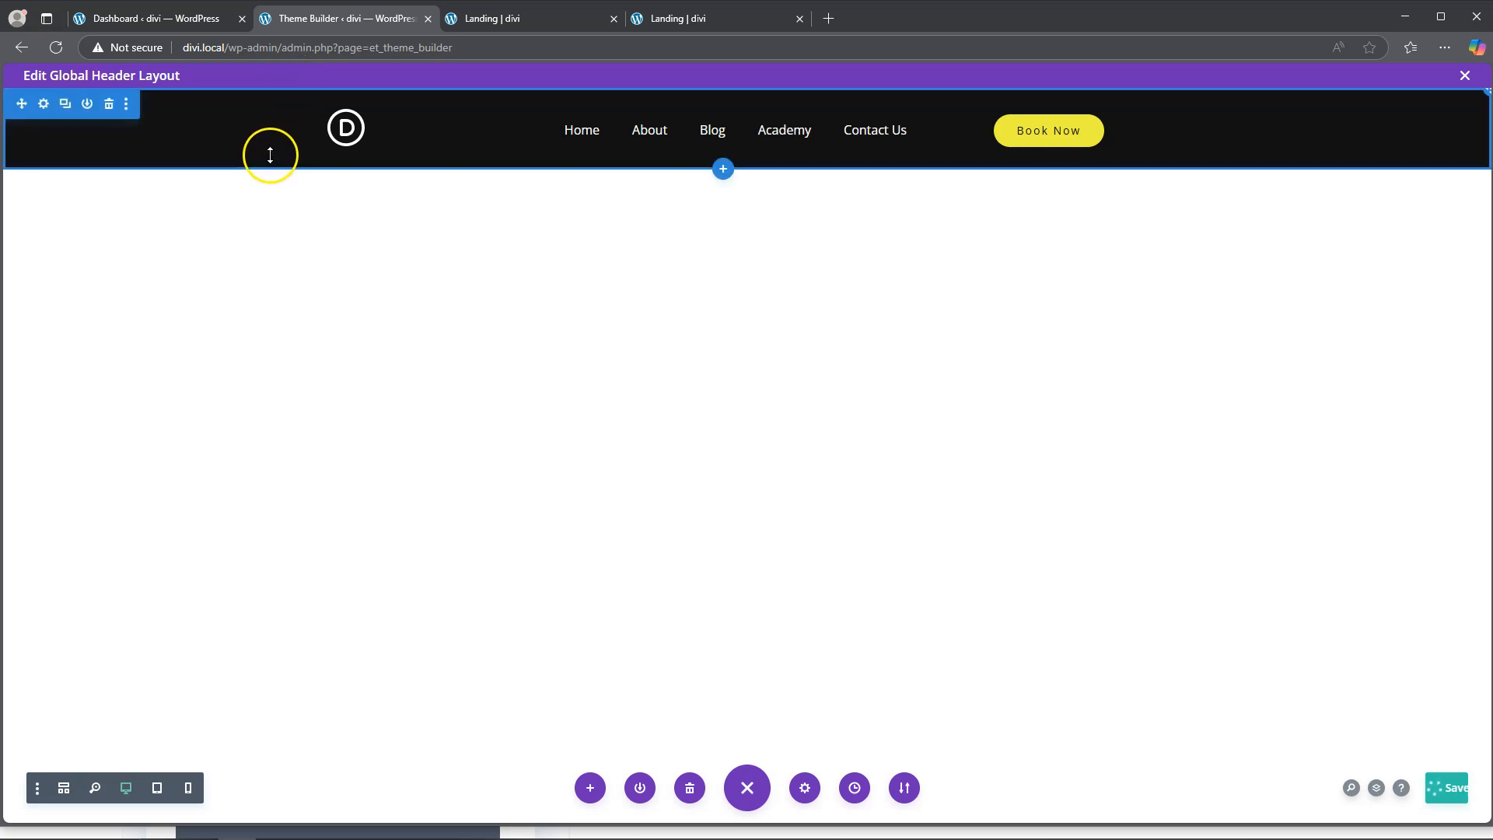
pyautogui.click(42, 106)
pyautogui.click(1281, 273)
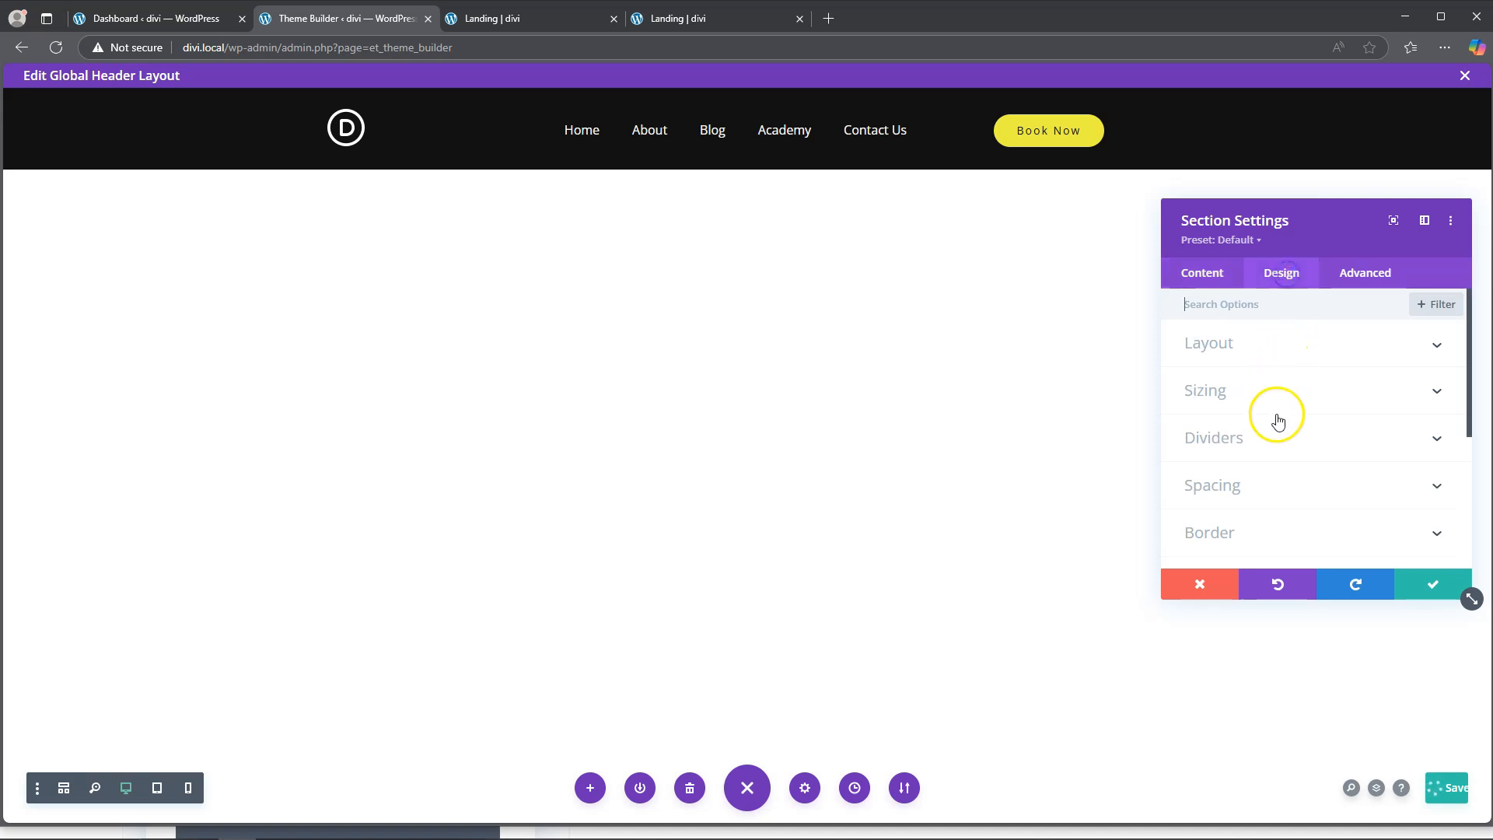
pyautogui.scroll(-3, 1271, 489)
pyautogui.scroll(3, 1269, 438)
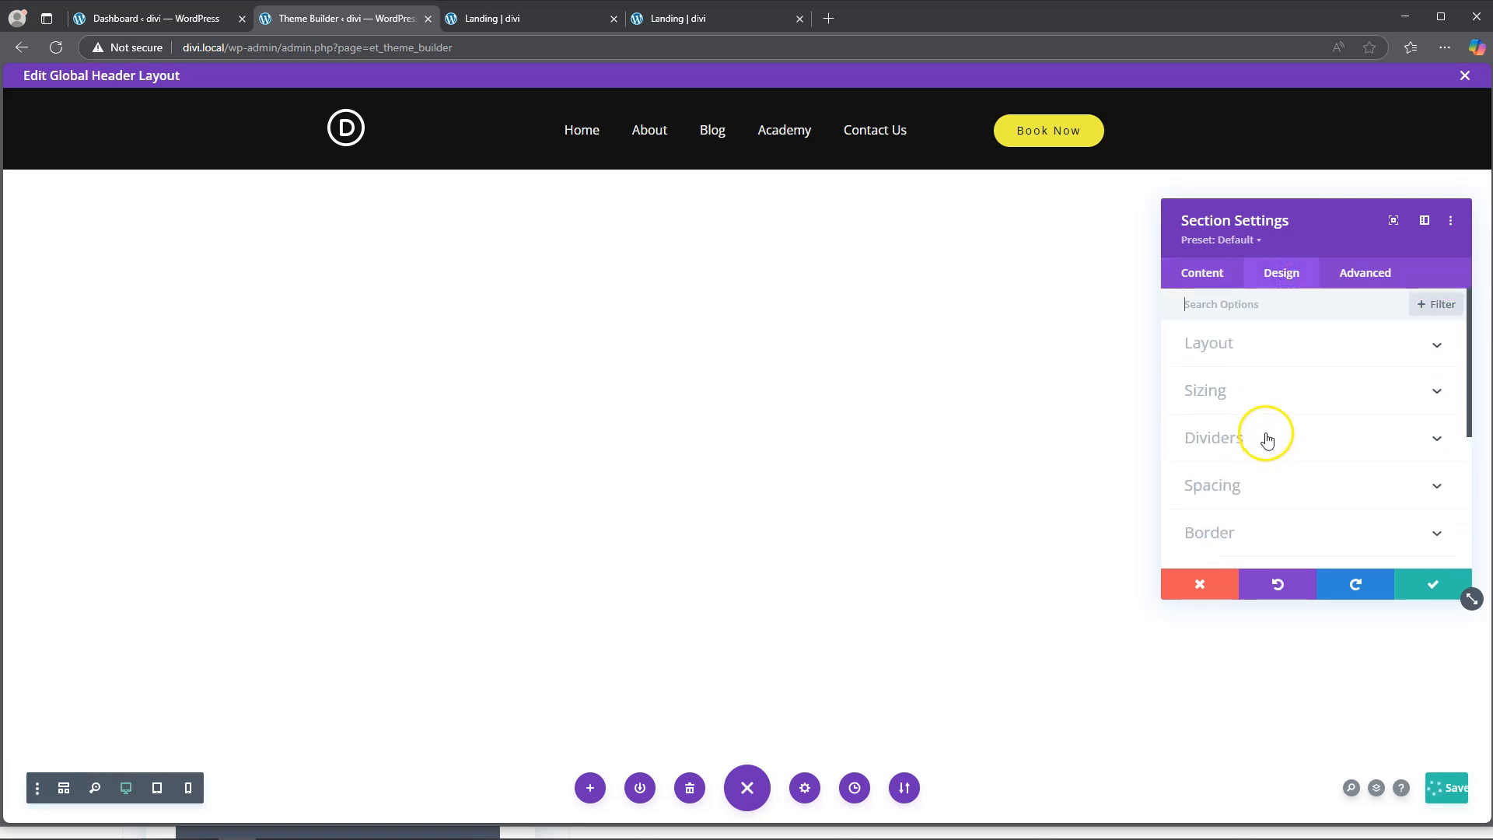
pyautogui.click(1260, 391)
pyautogui.scroll(-3, 1278, 462)
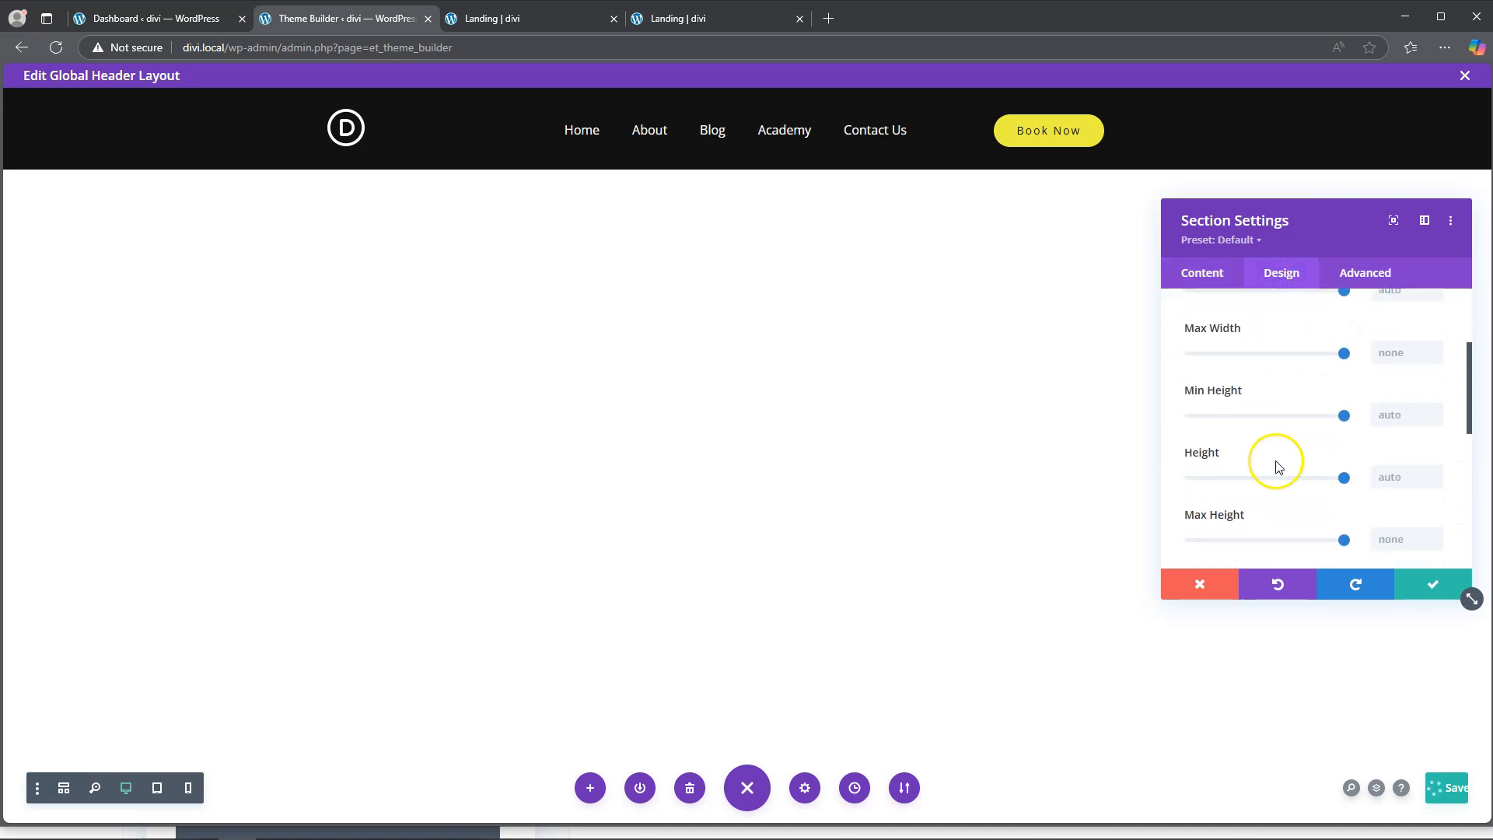
pyautogui.click(1386, 478)
pyautogui.write('110px')
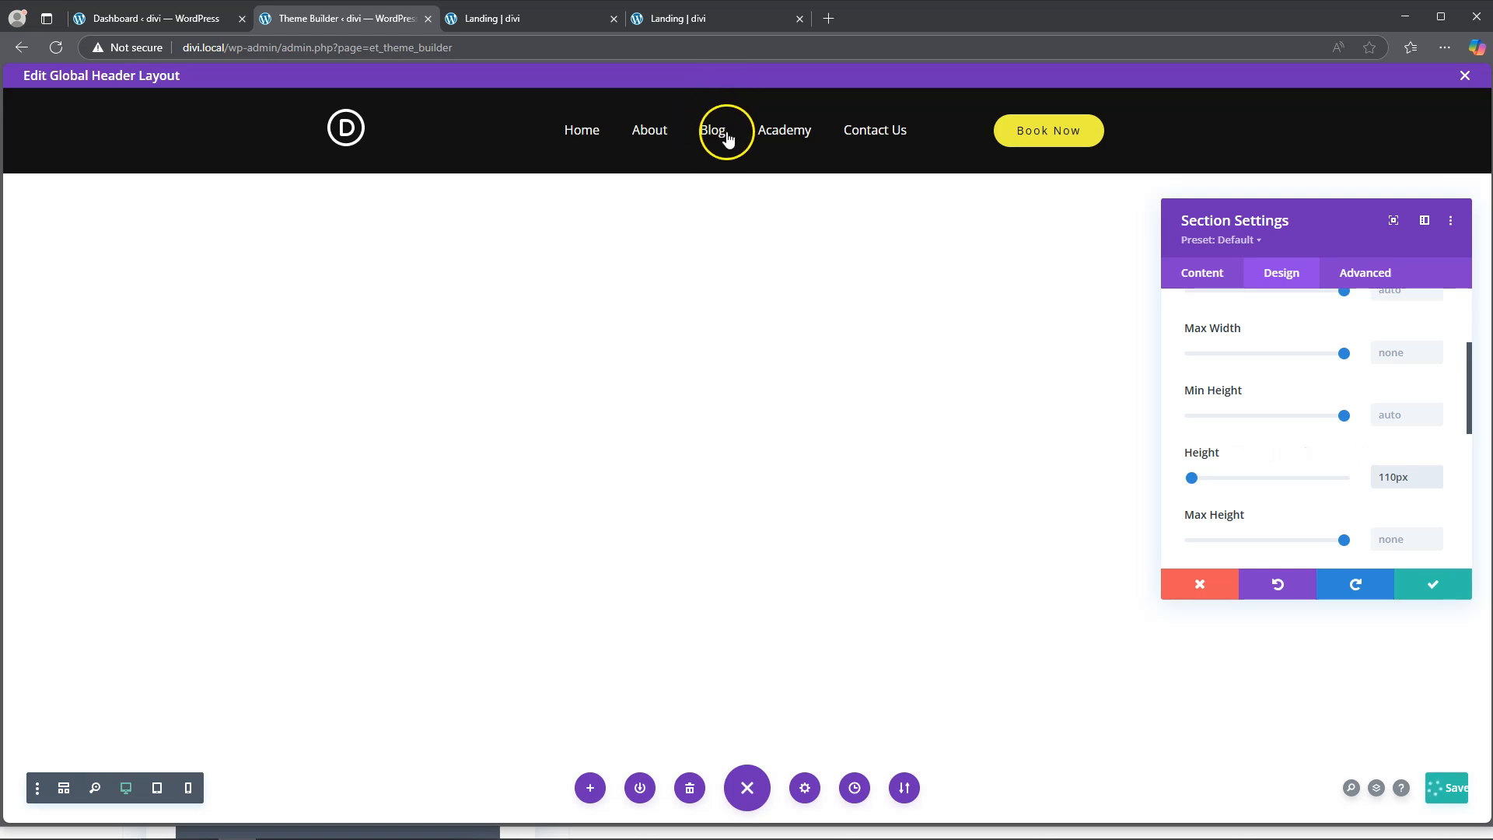
pyautogui.click(1439, 588)
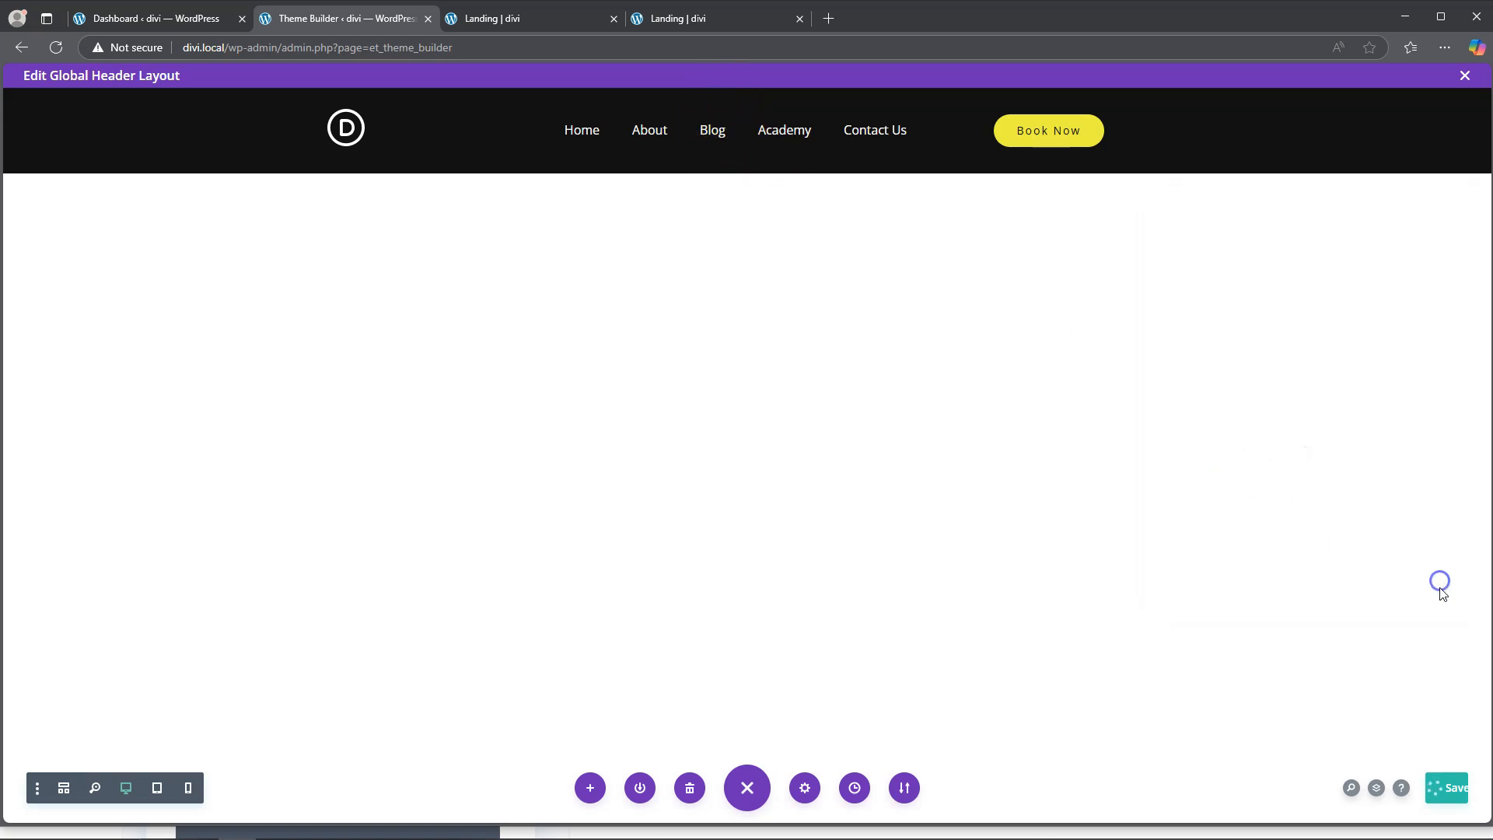
# Step: Save the Global Header layout and reload the first Landing page
pyautogui.click(1445, 788)
pyautogui.click(515, 20)
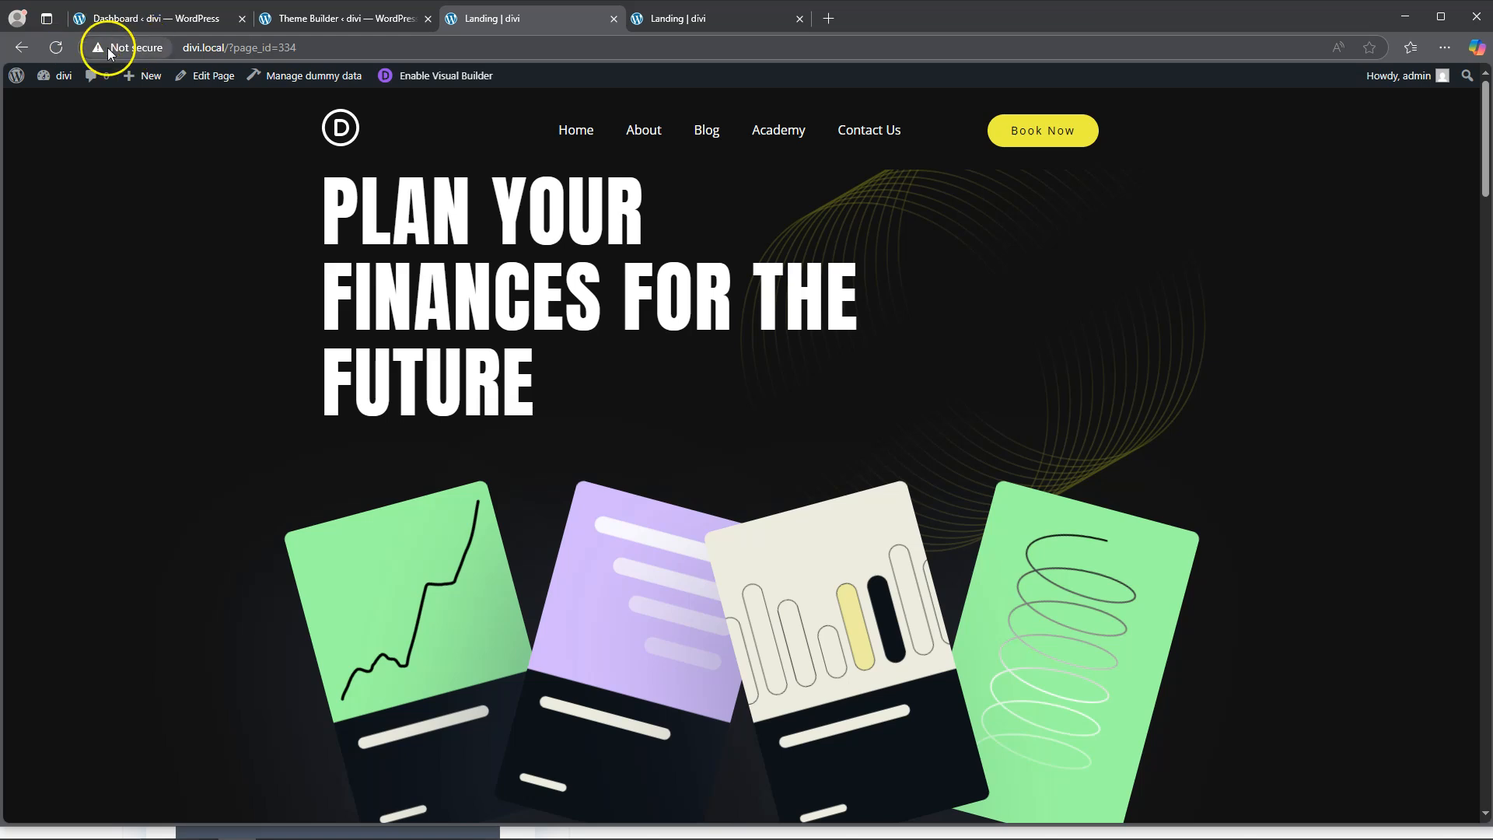
pyautogui.click(56, 46)
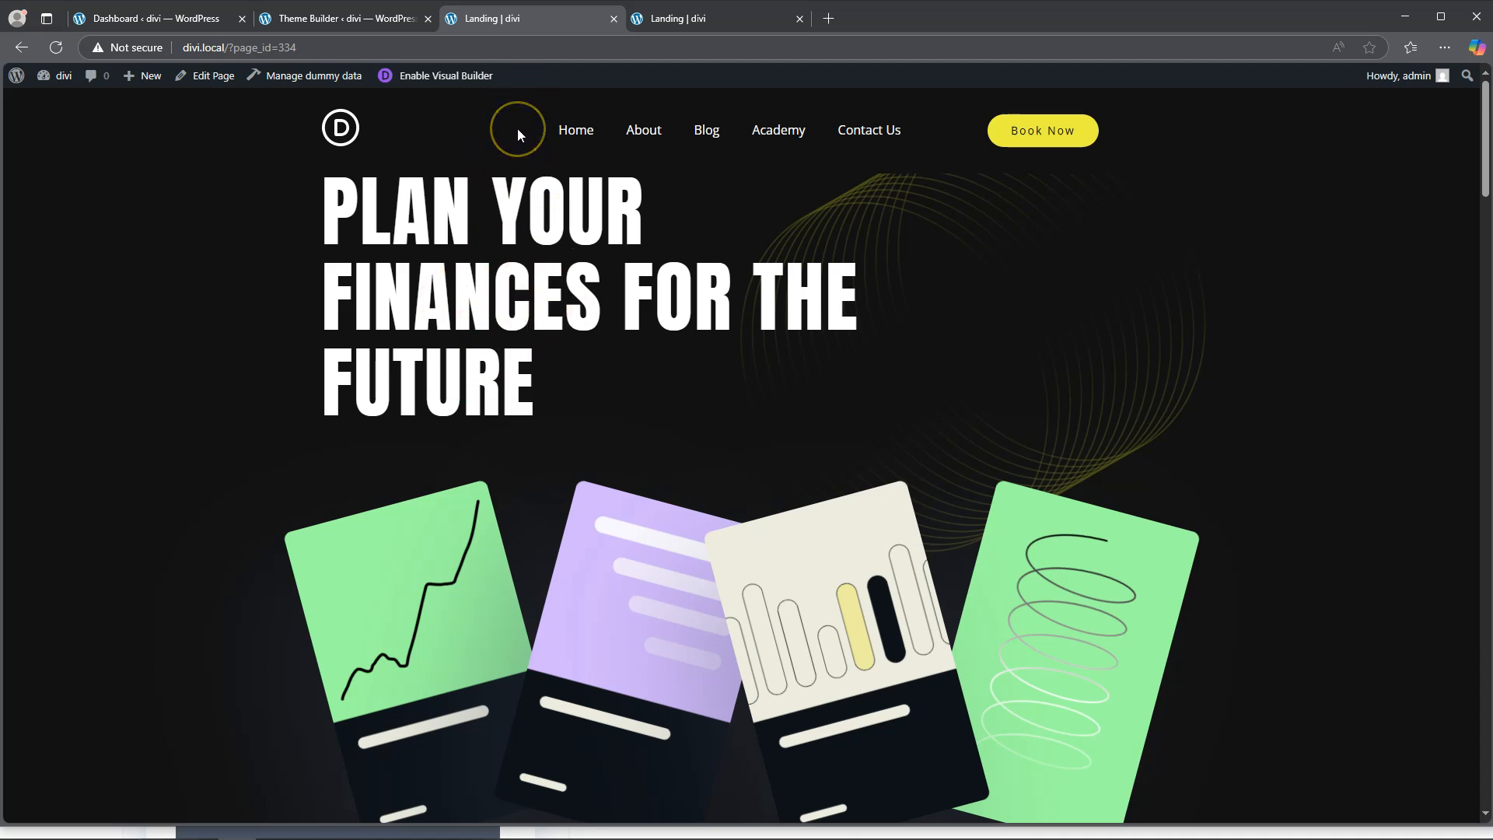
# Step: Open the first Landing page in the Visual Builder and set the hero section's desktop top margin to 110px
pyautogui.click(430, 76)
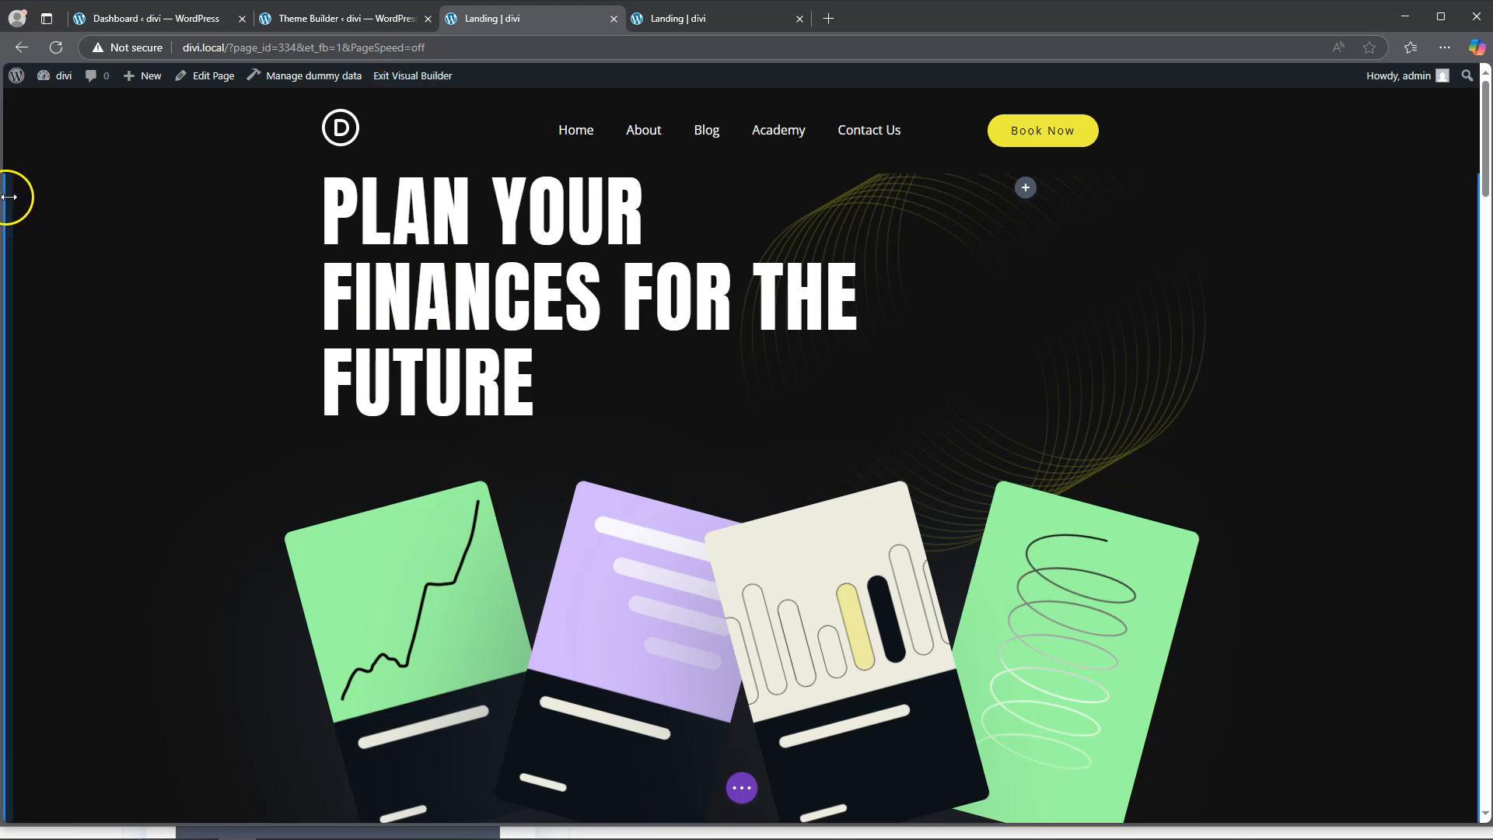
pyautogui.click(9, 197)
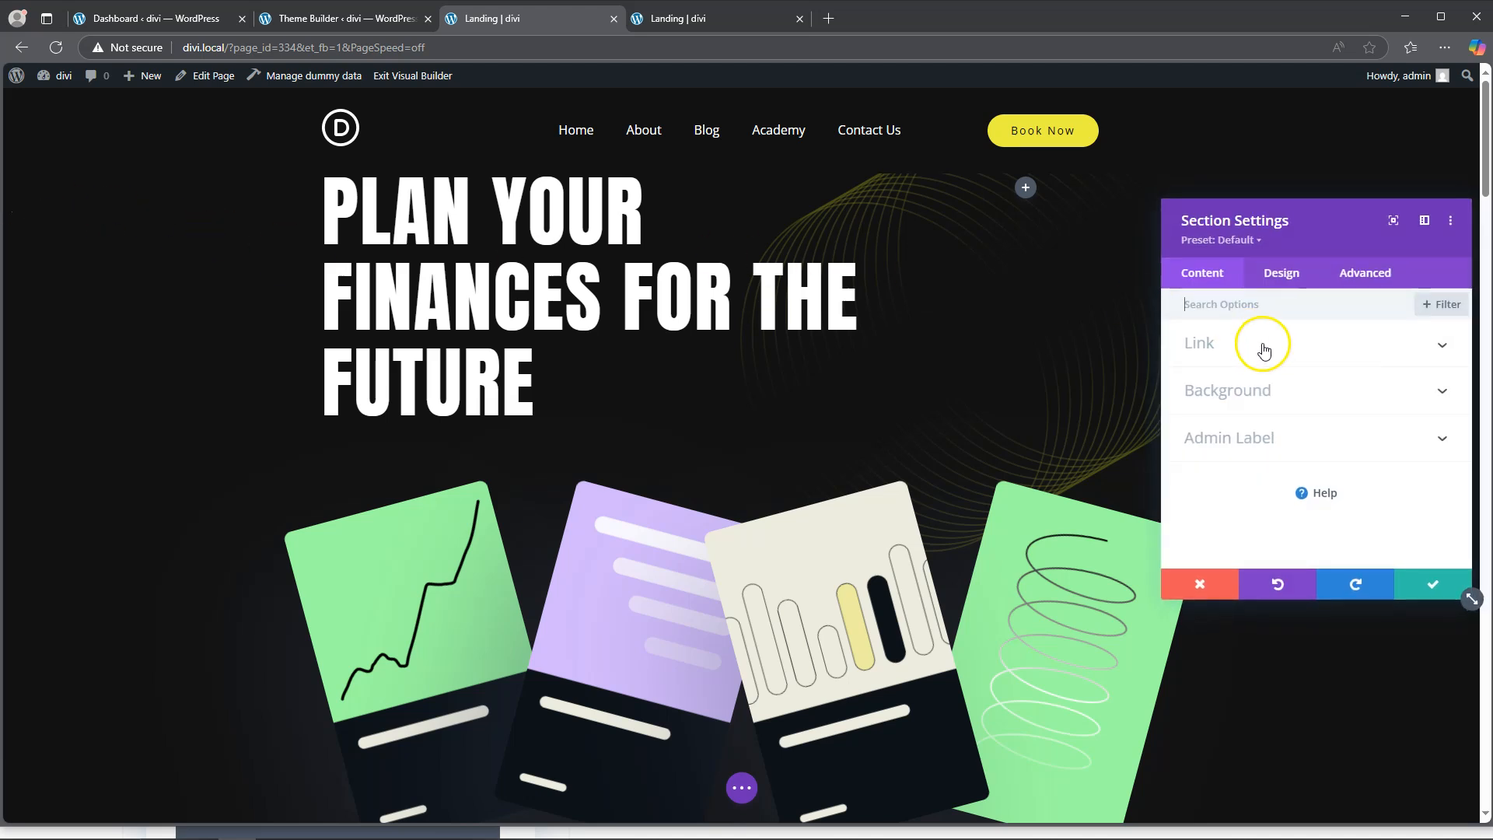
pyautogui.click(1282, 270)
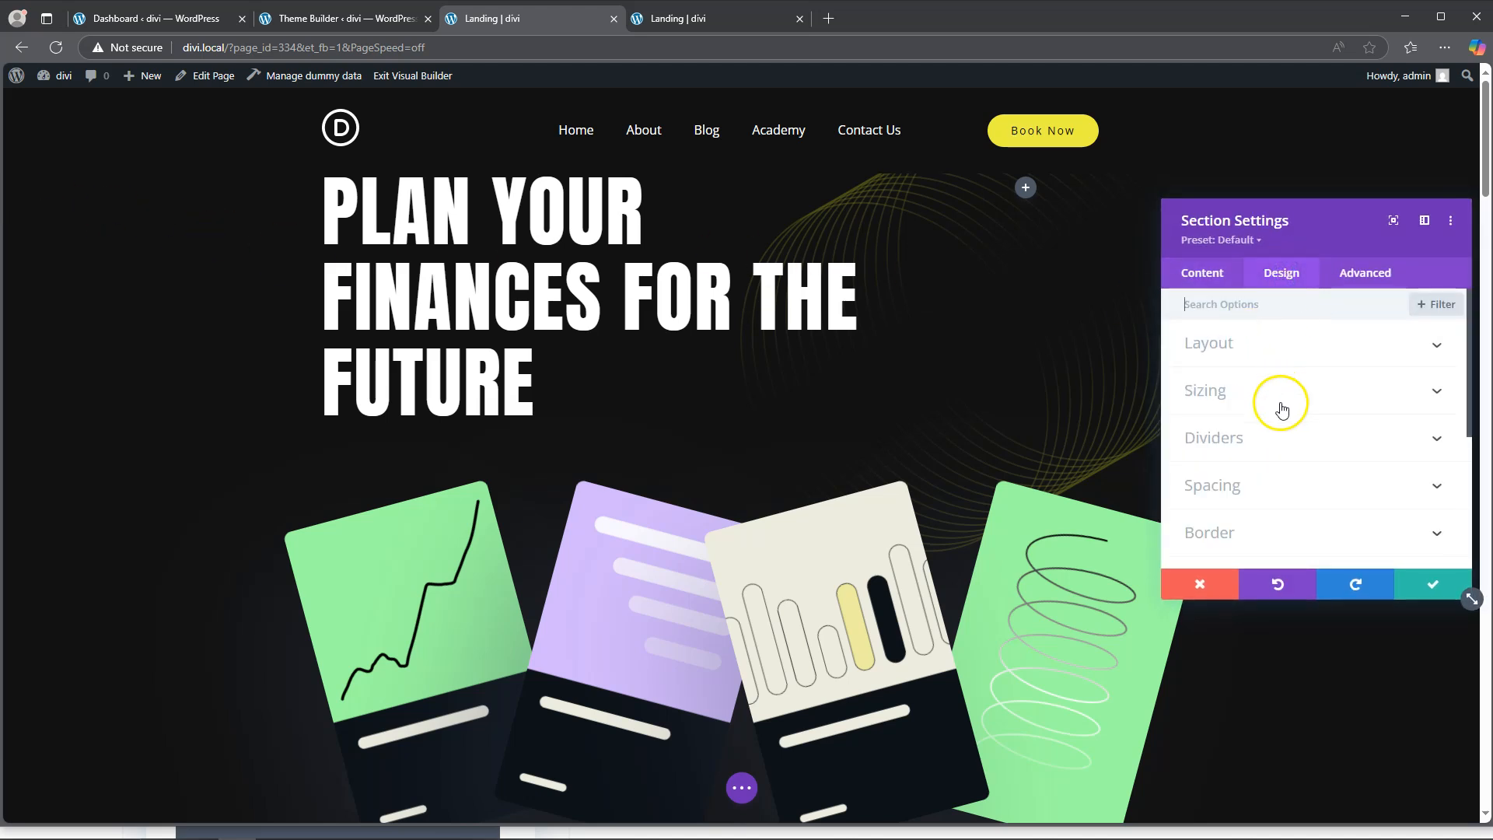
pyautogui.click(1238, 486)
pyautogui.click(1208, 418)
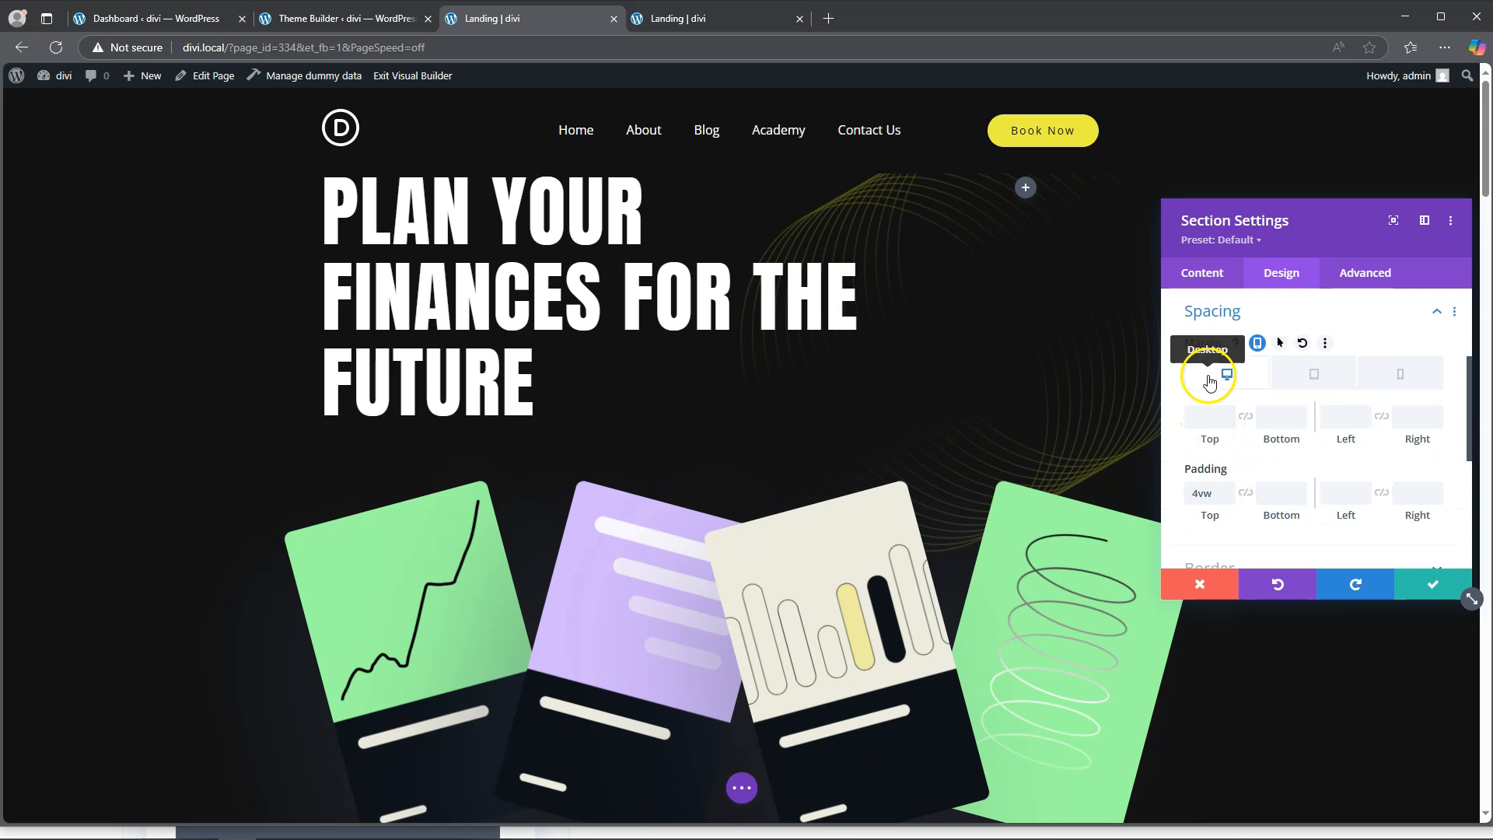
pyautogui.write('1')
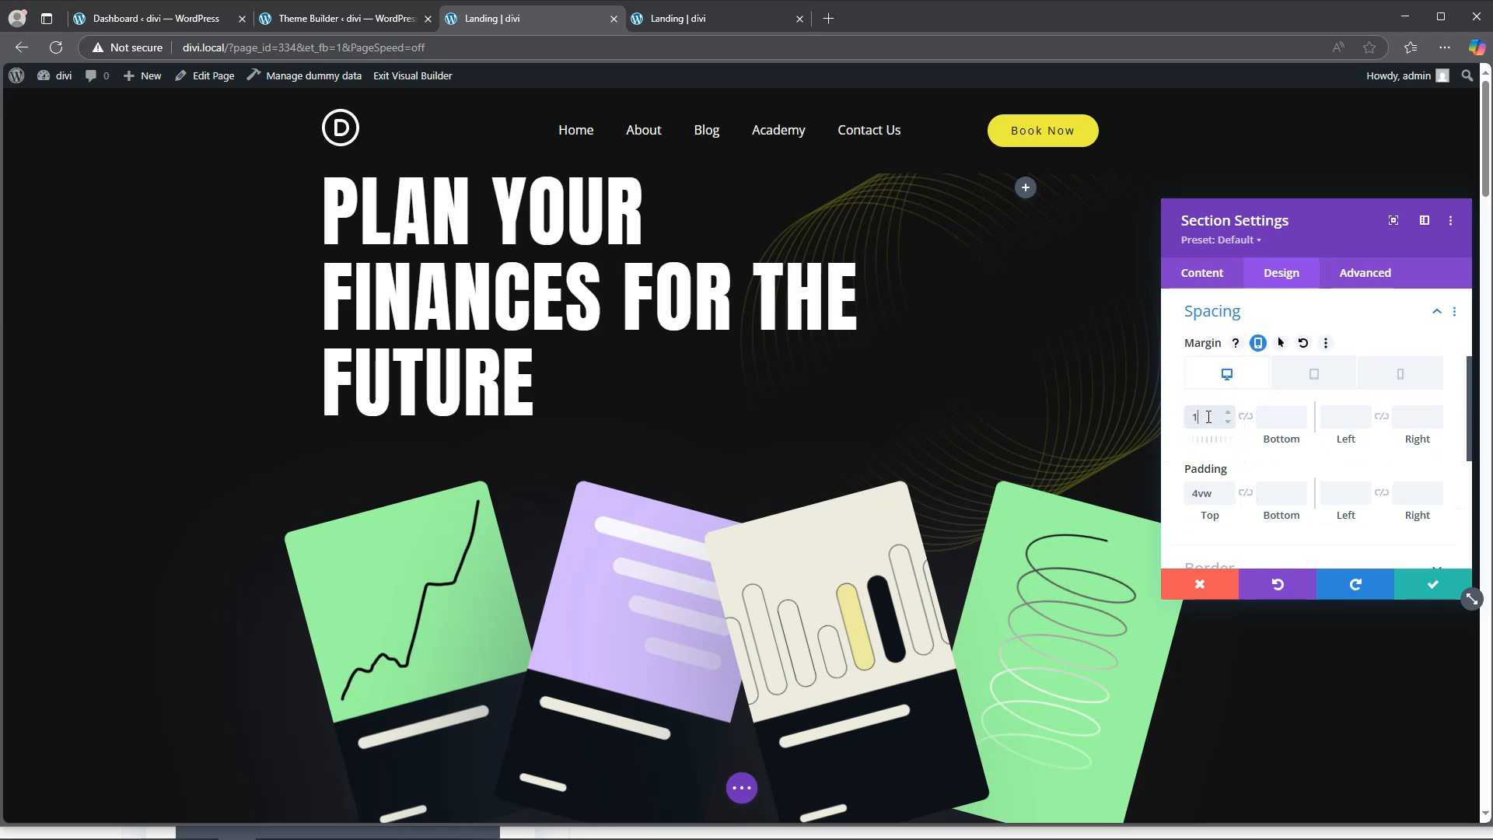
pyautogui.write('10px')
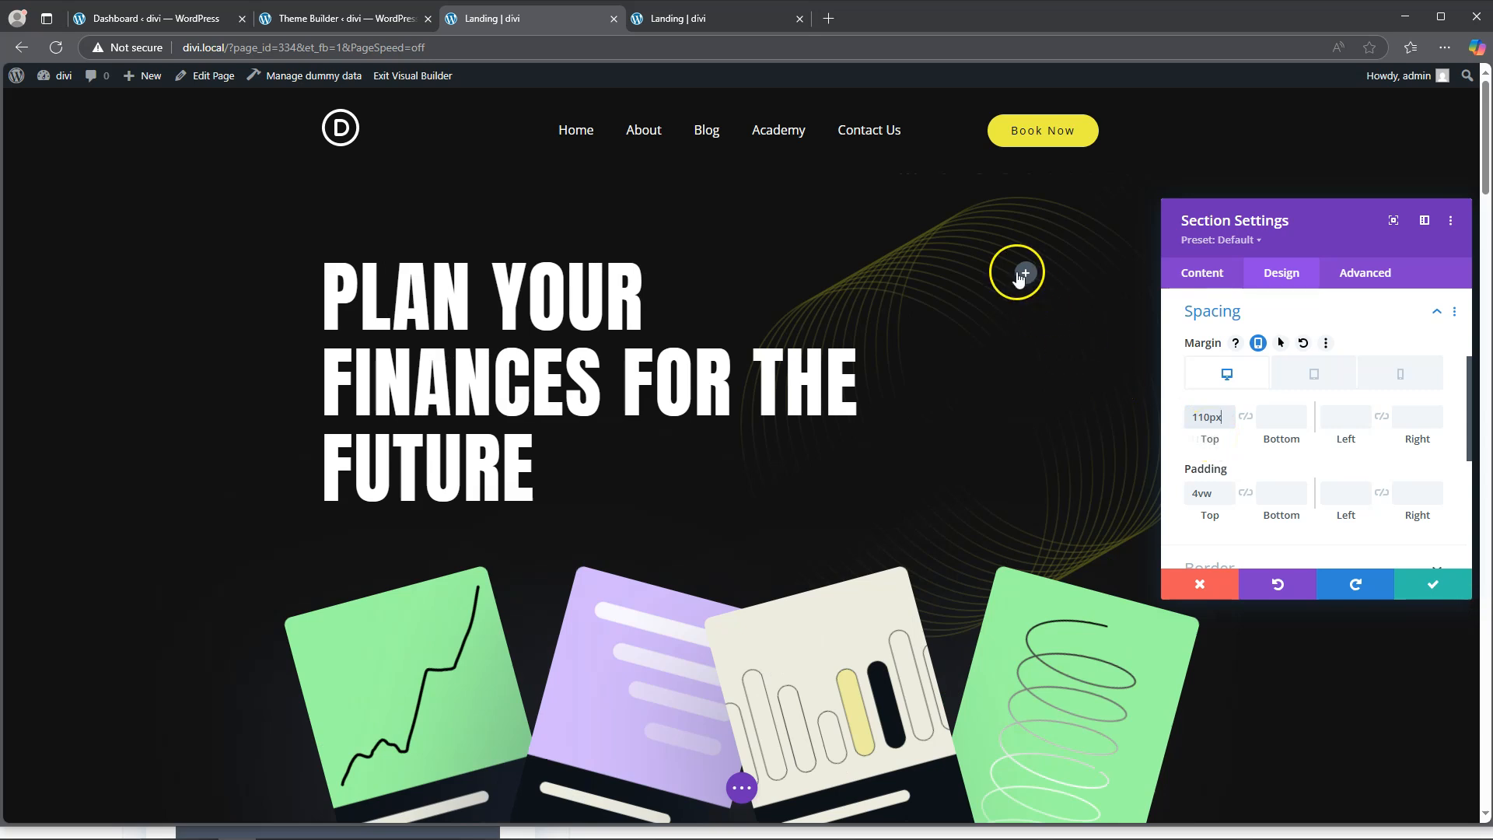
# Step: Compare the spacing above the hero heading between the two Landing pages
pyautogui.click(729, 19)
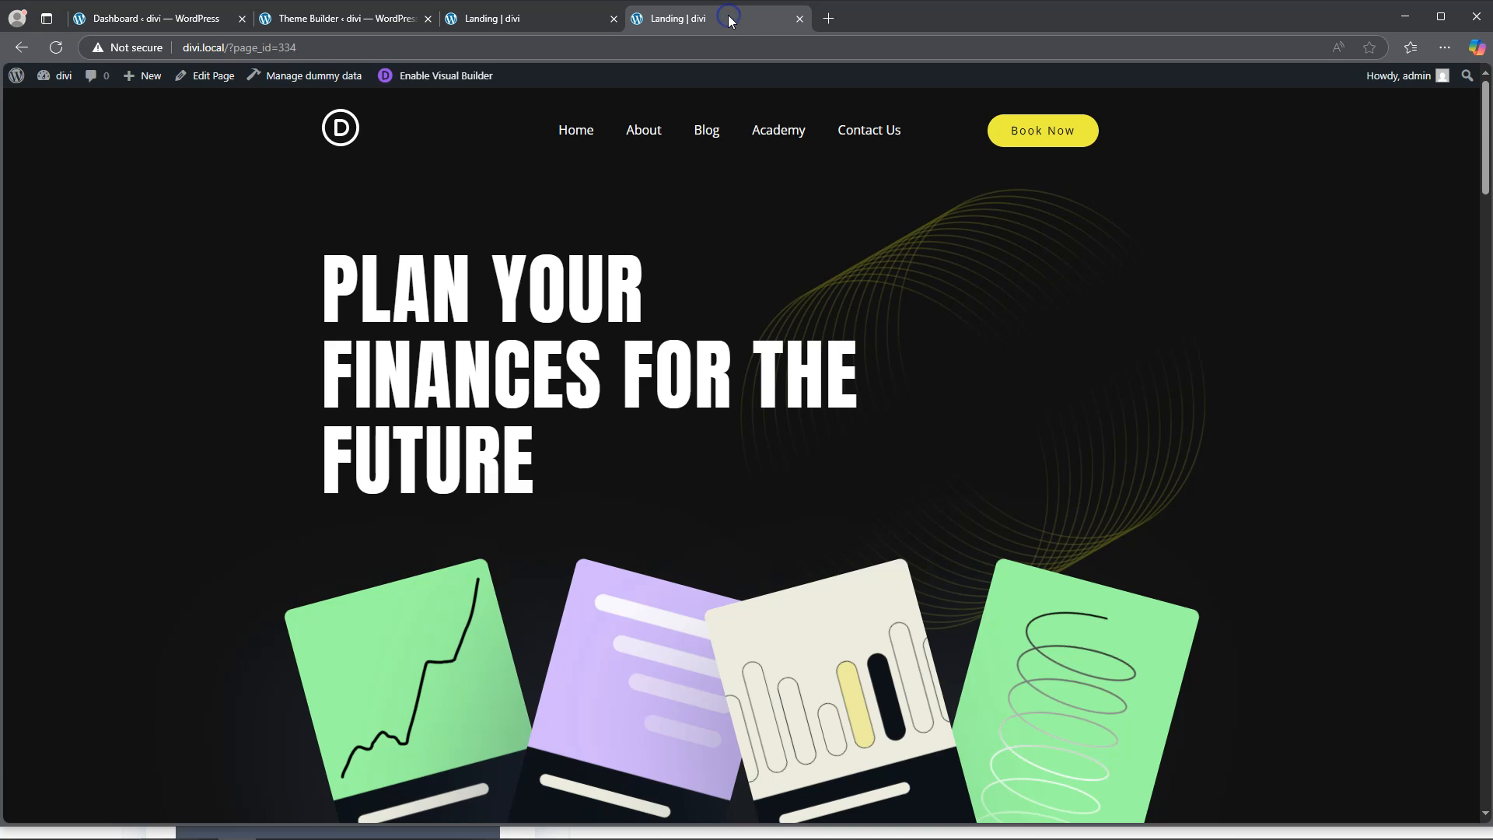
pyautogui.click(586, 21)
pyautogui.click(710, 17)
pyautogui.click(548, 17)
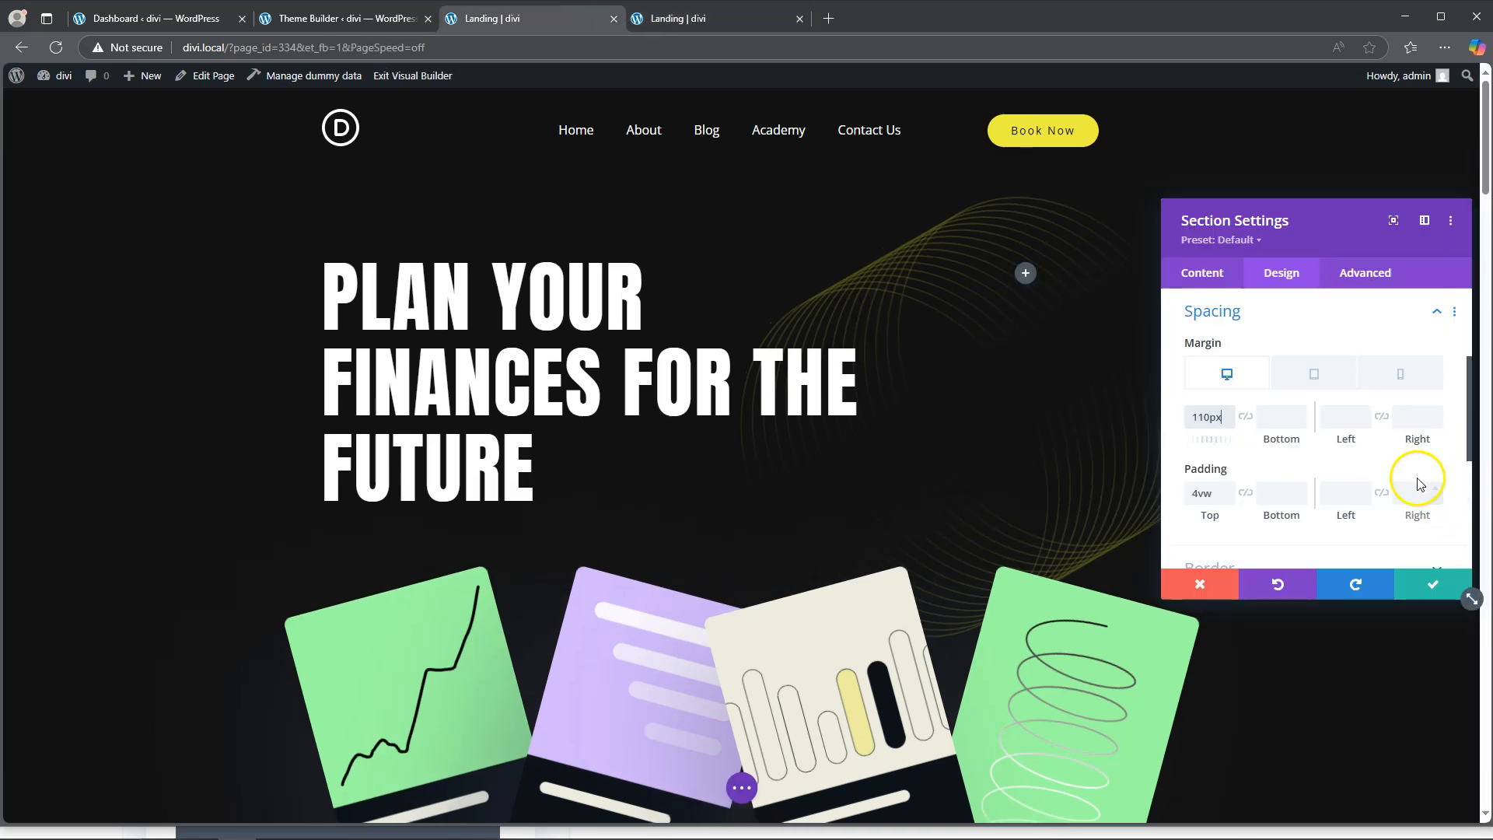
# Step: Apply the hero section settings, save the Landing page as a draft and exit the Visual Builder
pyautogui.click(1421, 575)
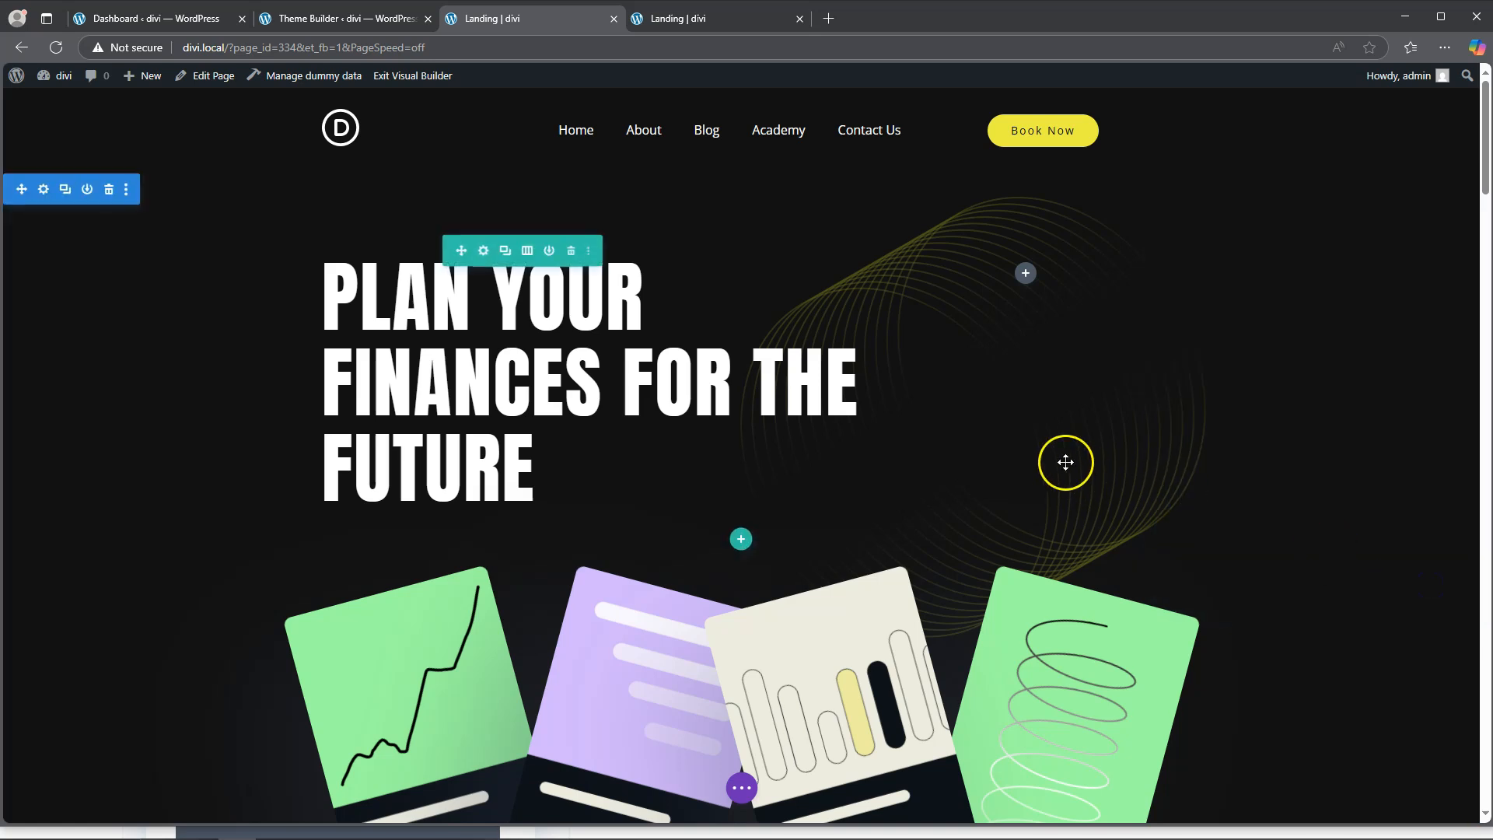
pyautogui.click(741, 788)
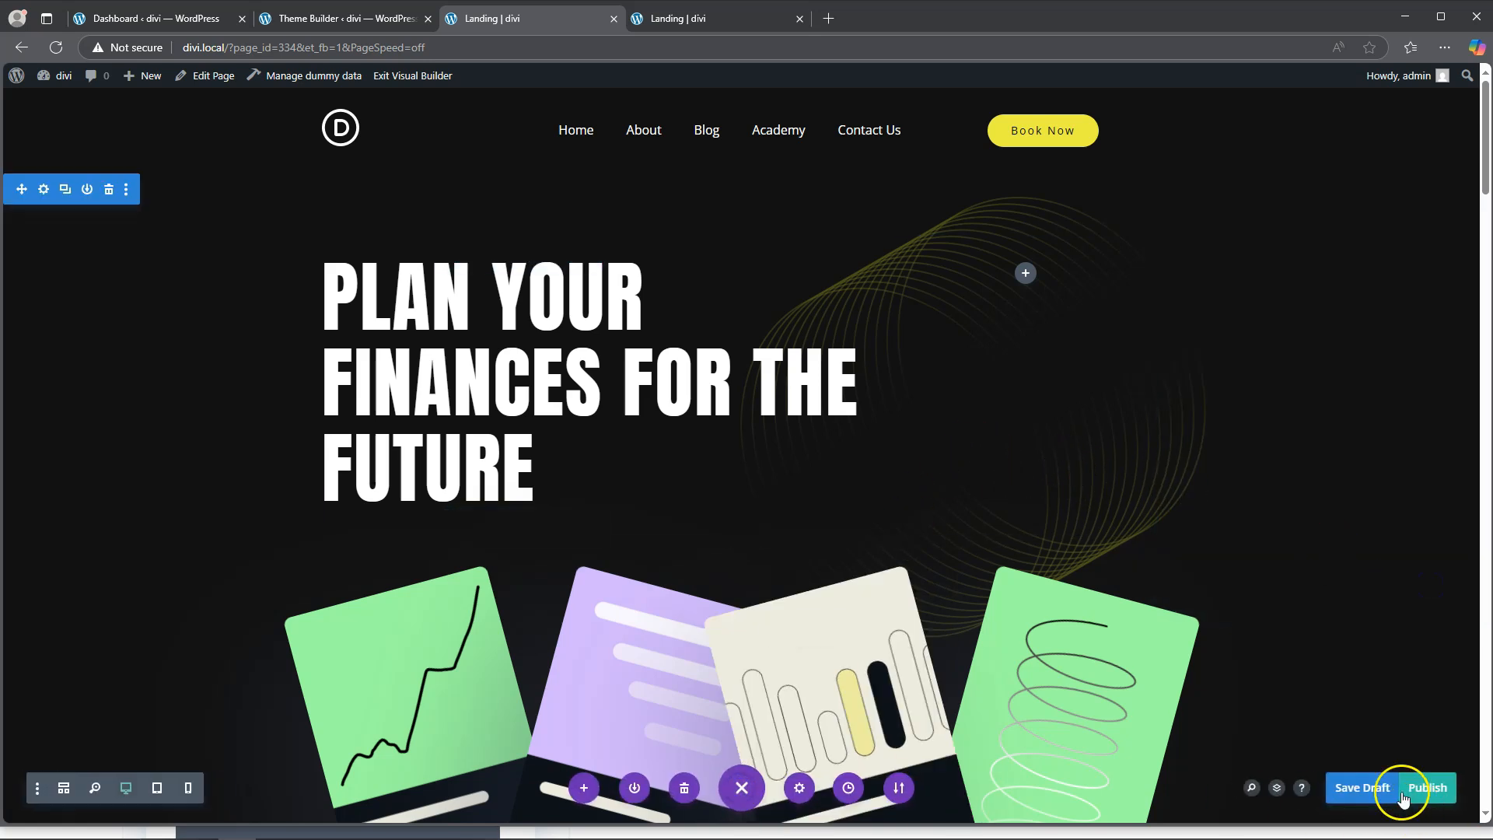
pyautogui.click(1361, 787)
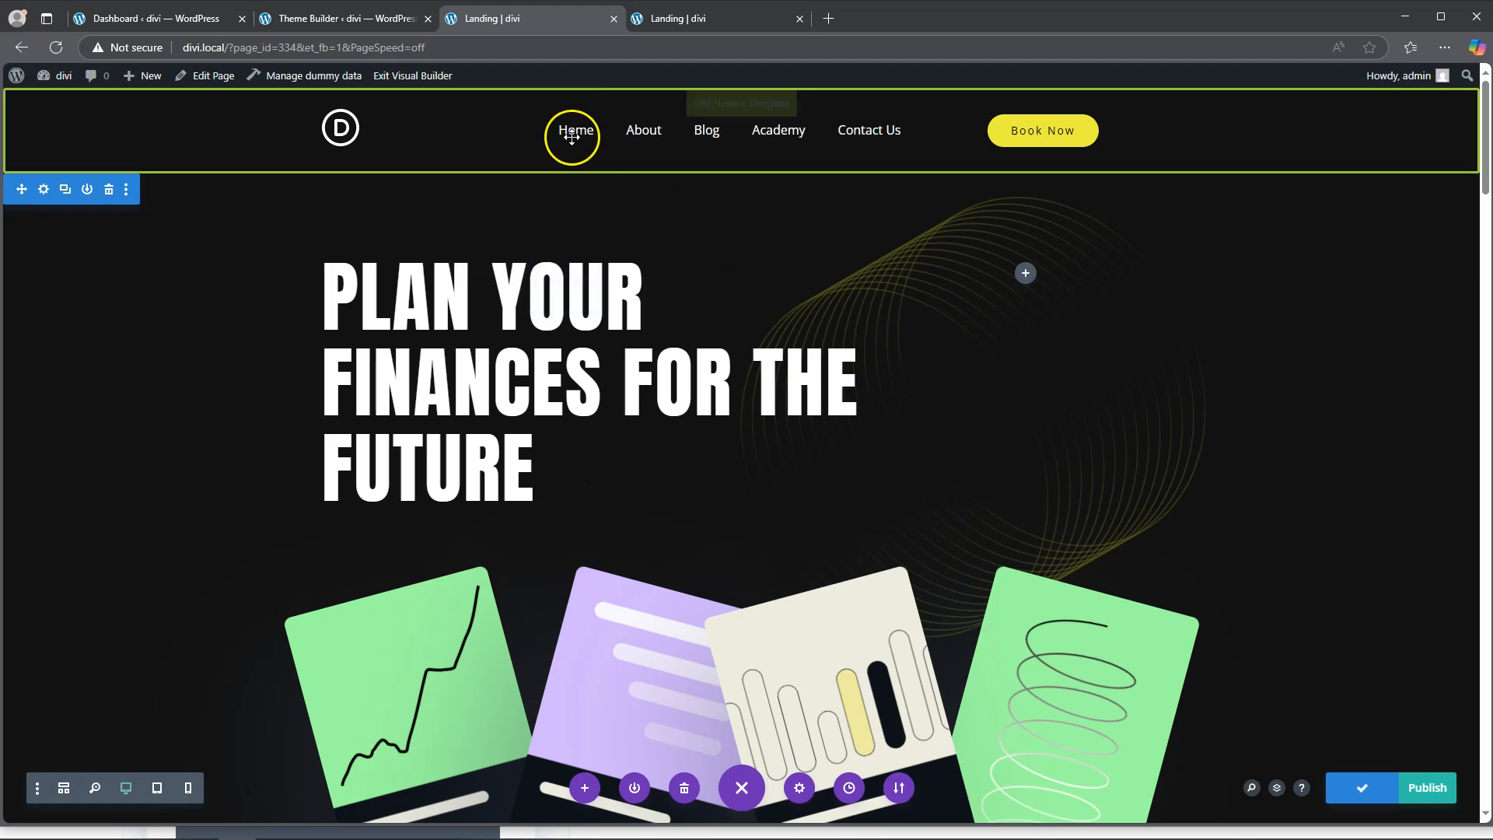
pyautogui.click(403, 76)
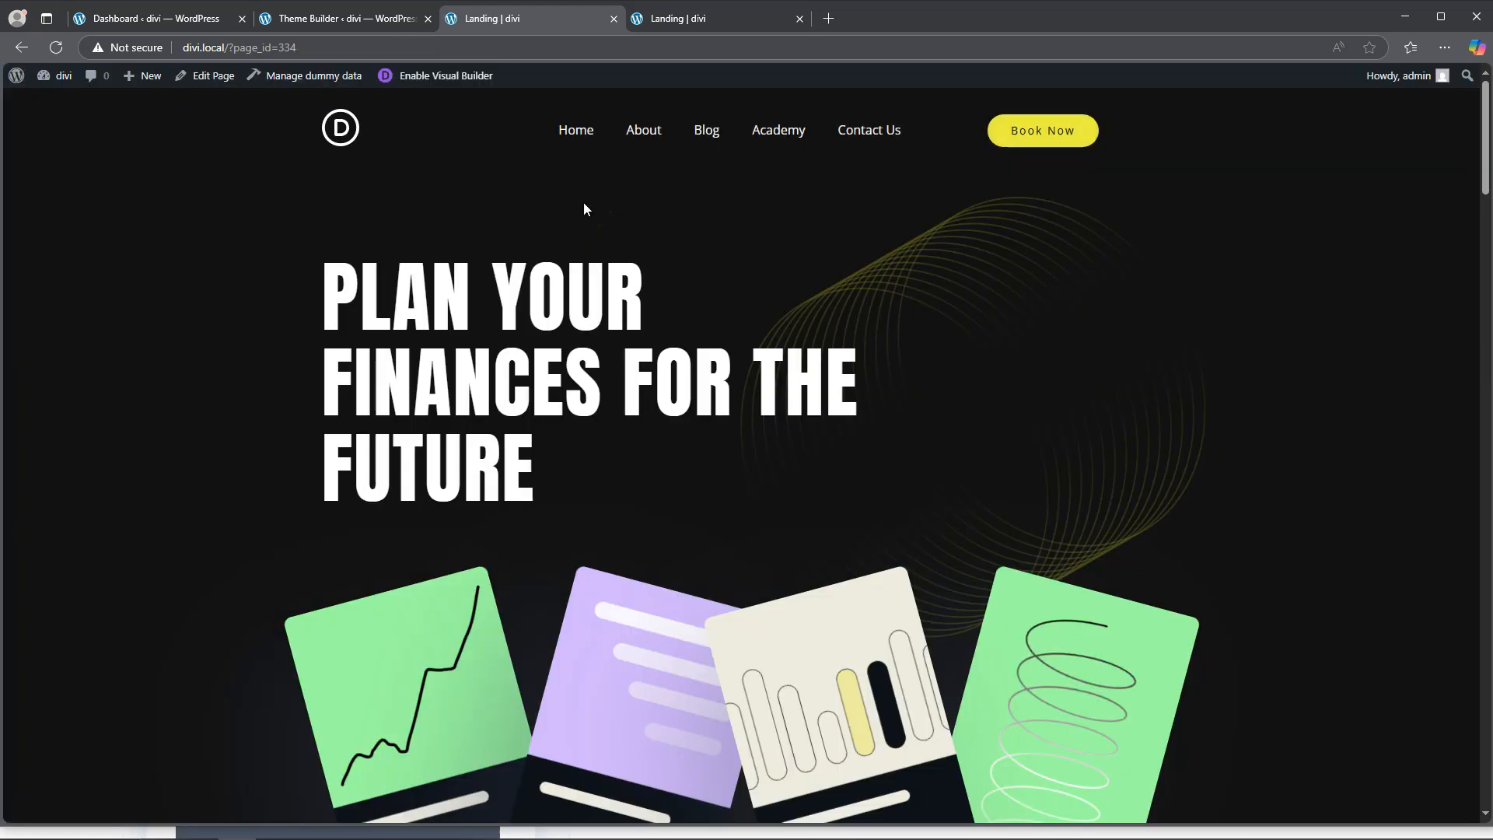
# Step: Inspect the Landing page in the browser's mobile device view to check the gap below the header, then close the developer tools
pyautogui.rightClick(215, 313)
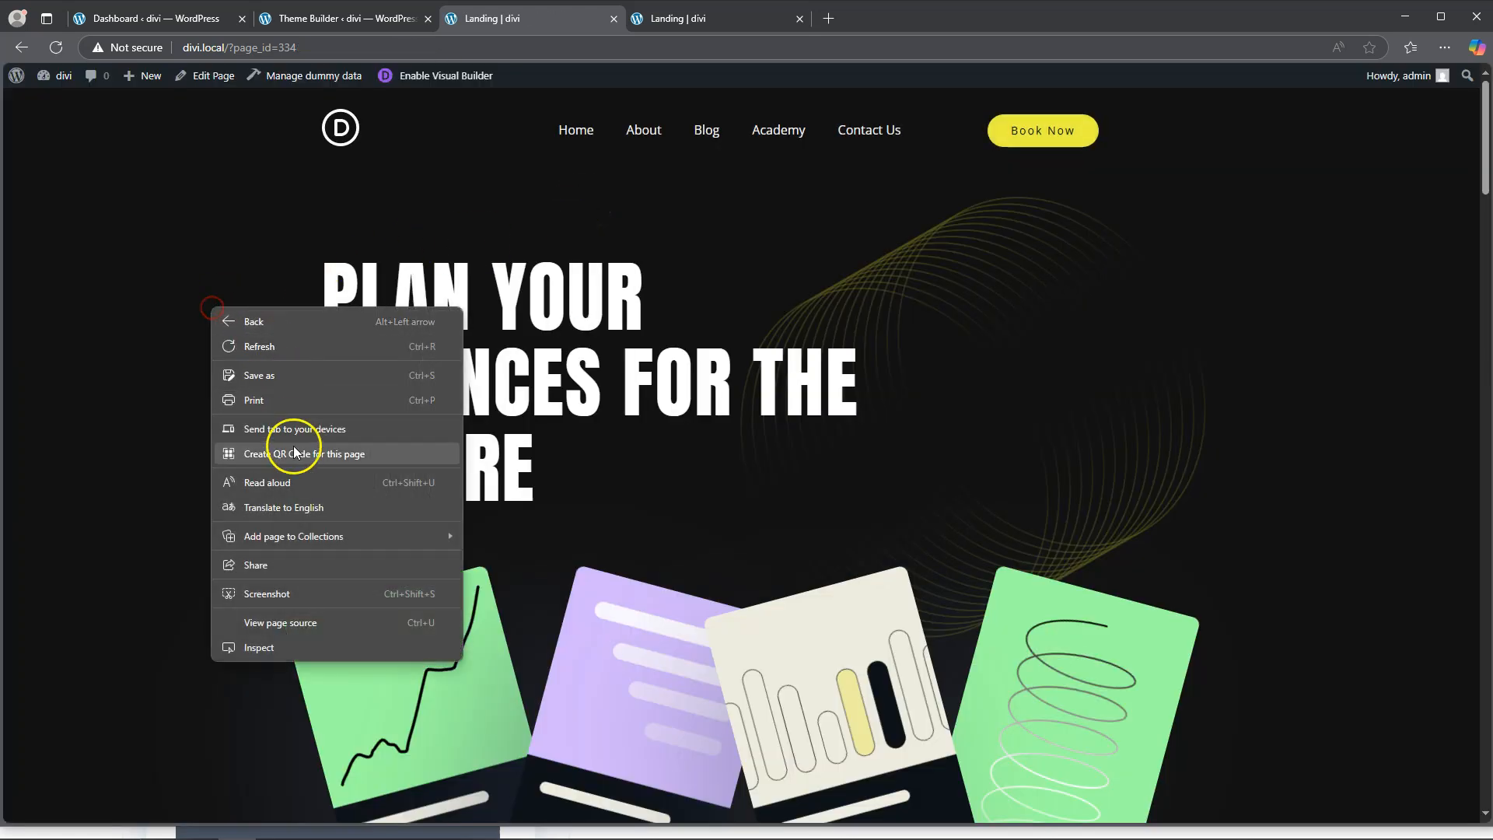
pyautogui.click(277, 647)
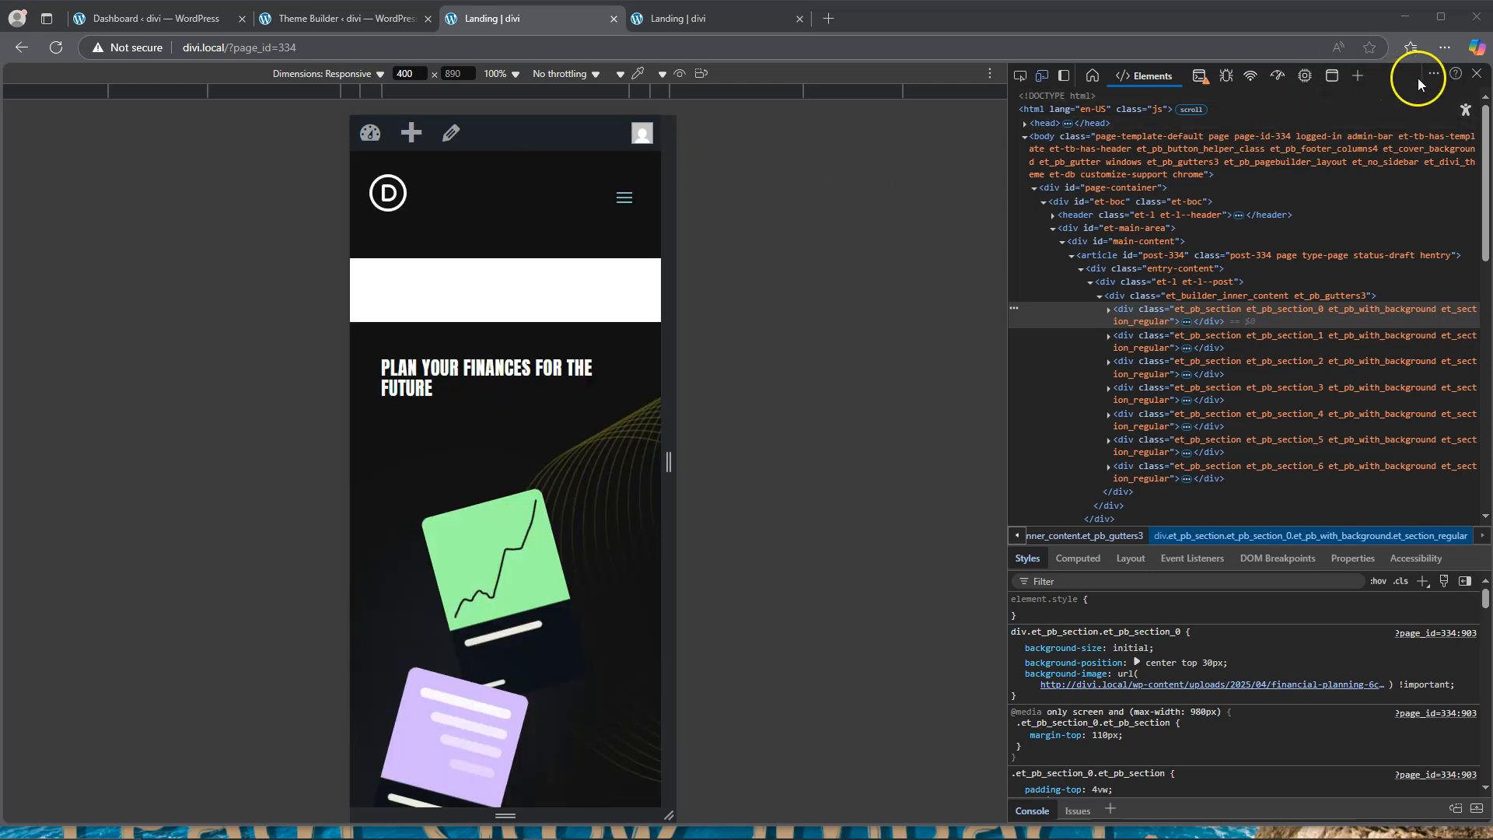
pyautogui.click(1482, 75)
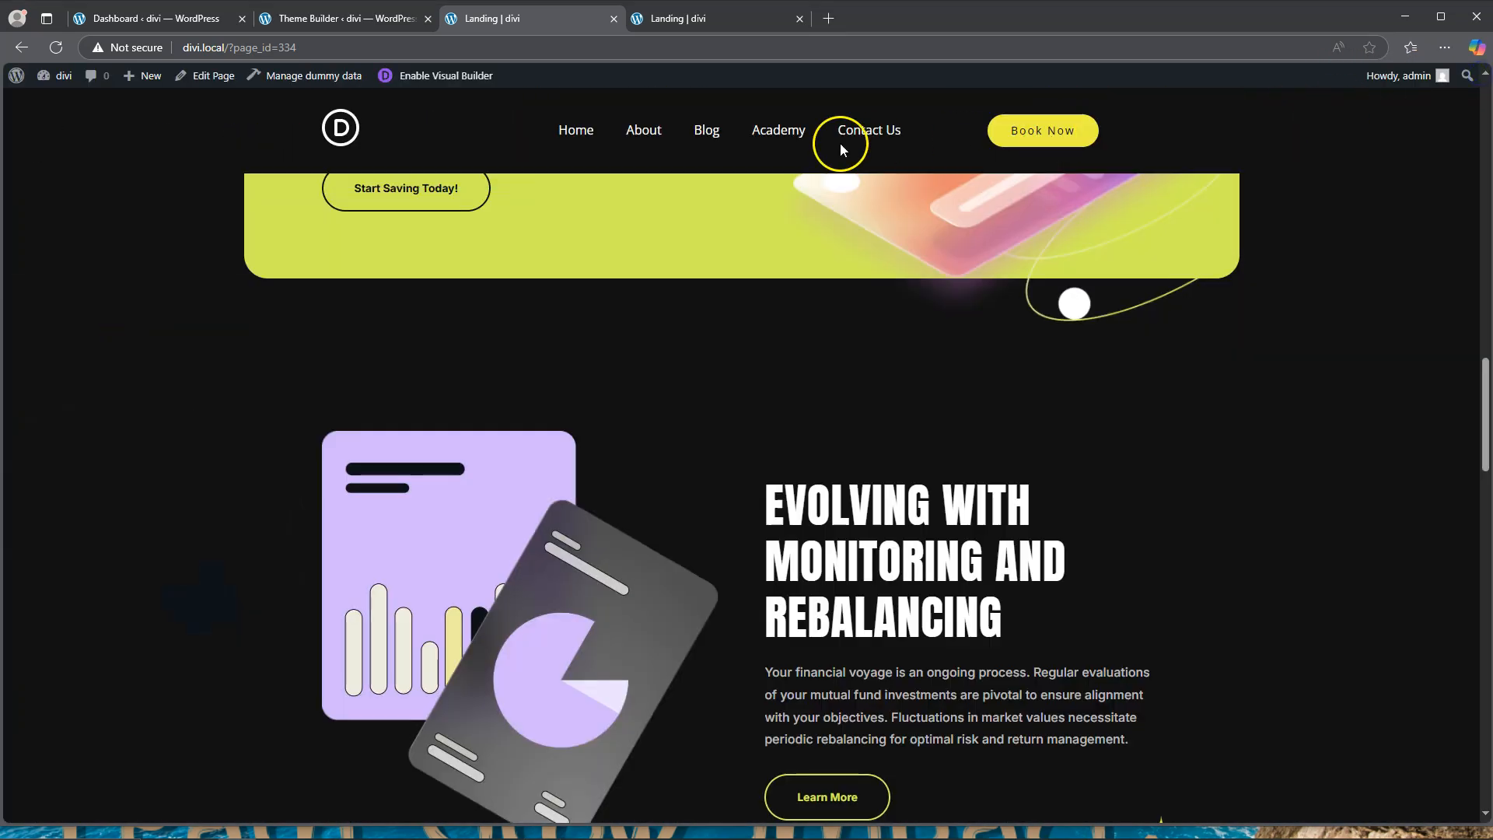
# Step: Reopen the Landing page in the Visual Builder and set the hero section's phone top margin to 0px, applying the section settings
pyautogui.click(438, 80)
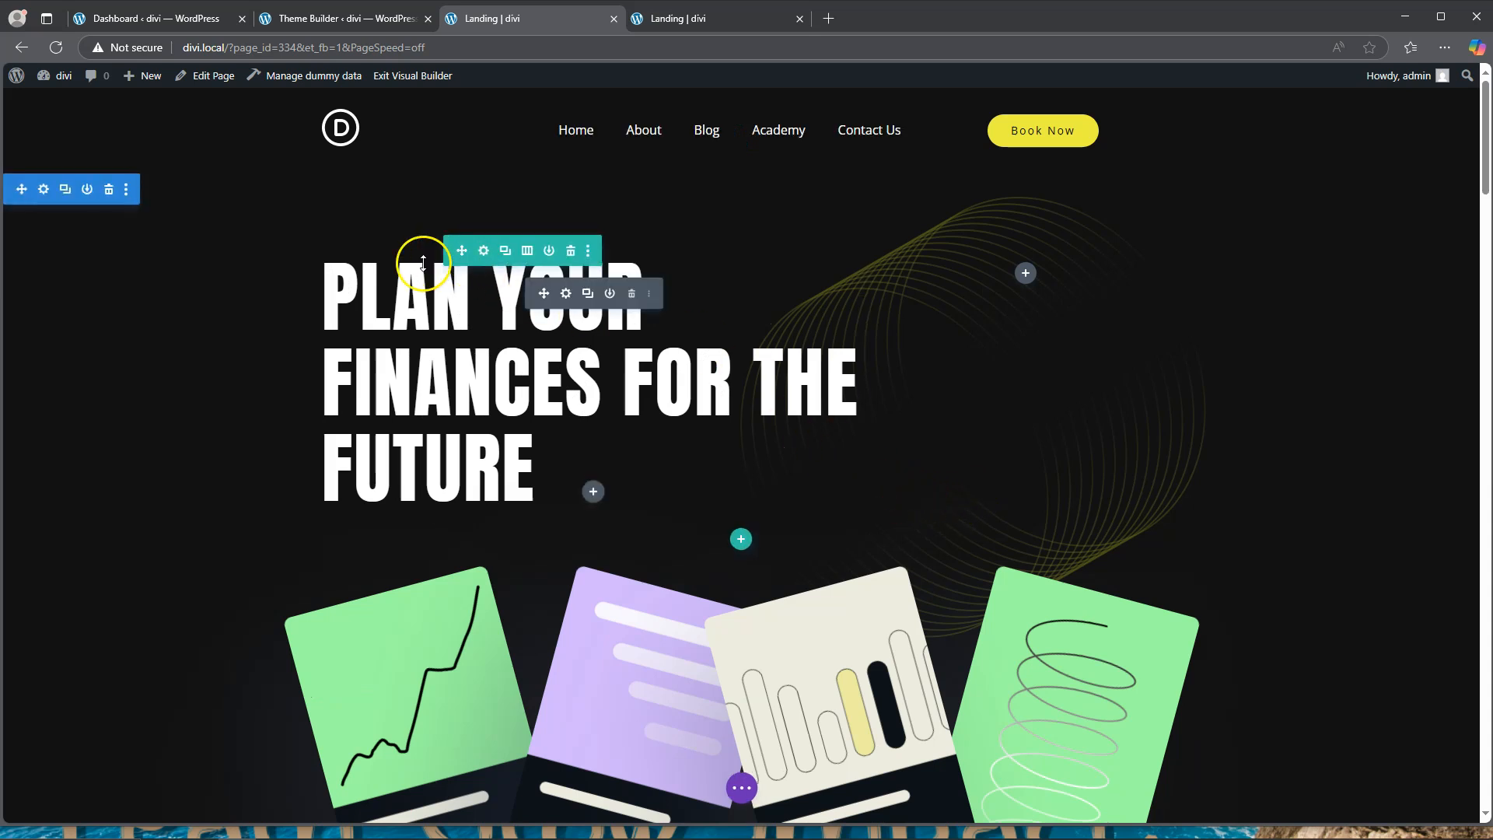
pyautogui.click(43, 189)
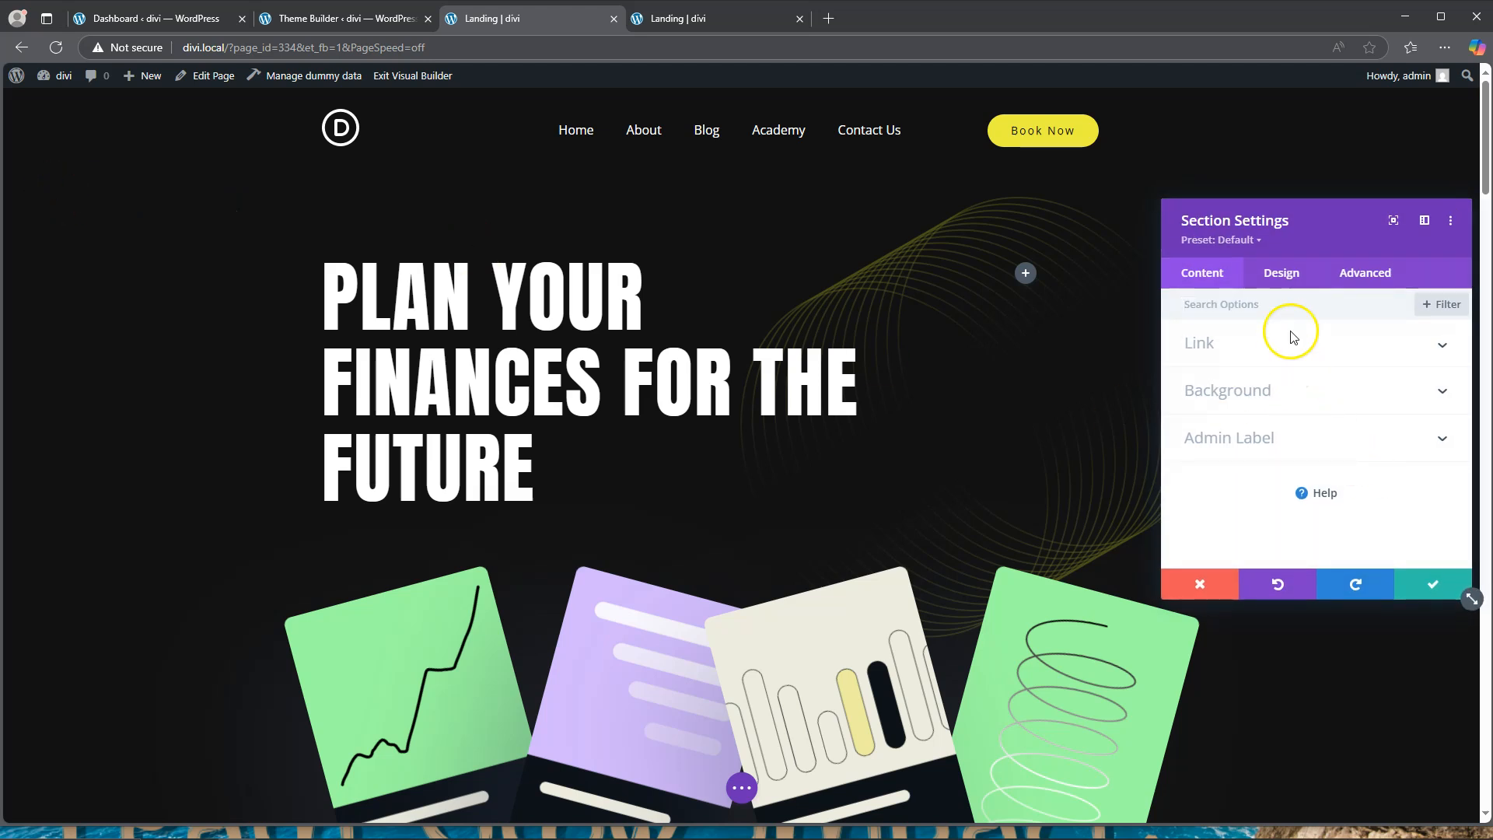
pyautogui.click(1289, 278)
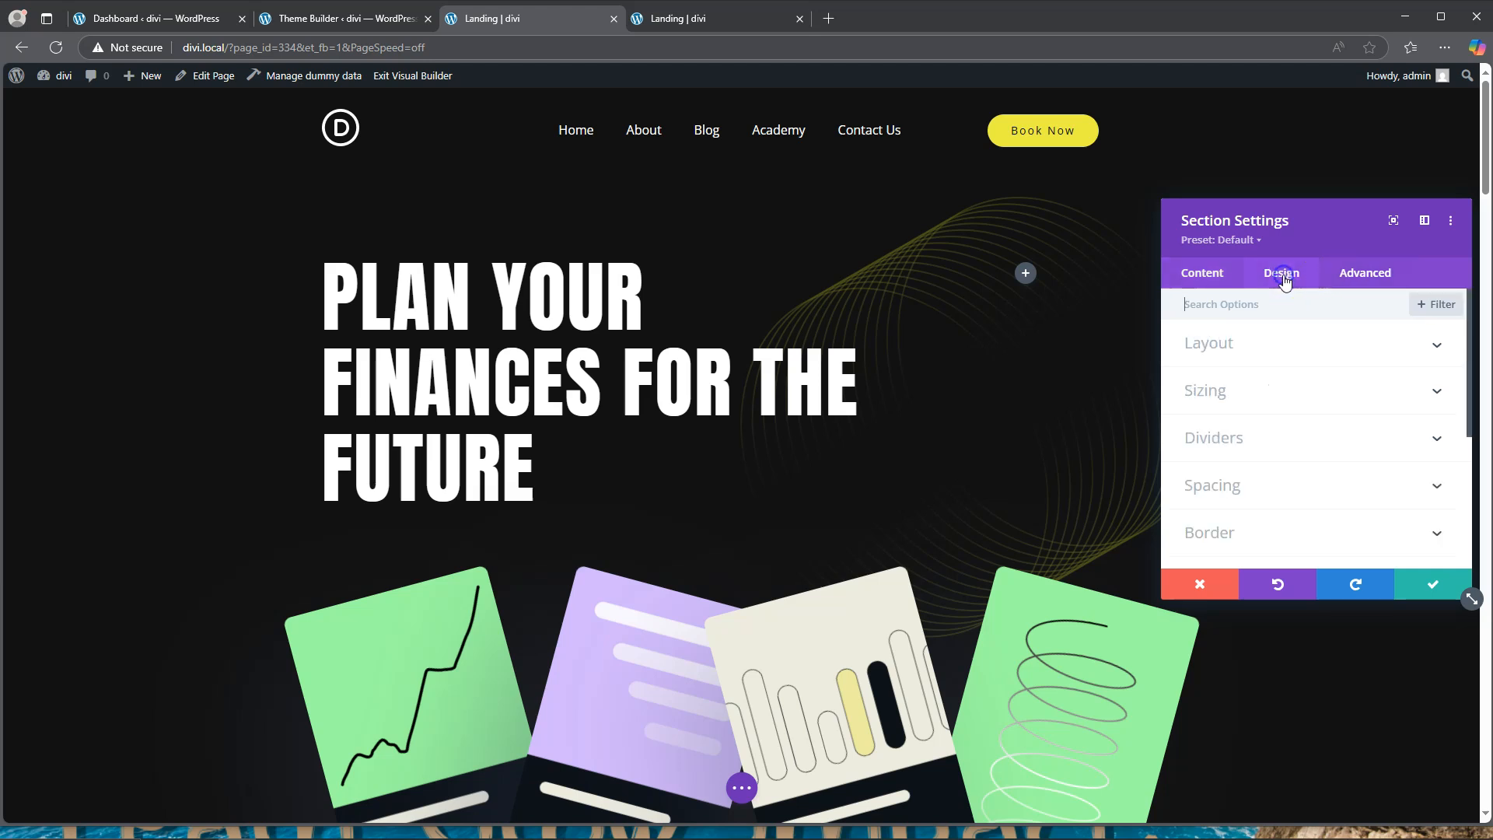
pyautogui.click(1250, 482)
pyautogui.scroll(-1, 1260, 467)
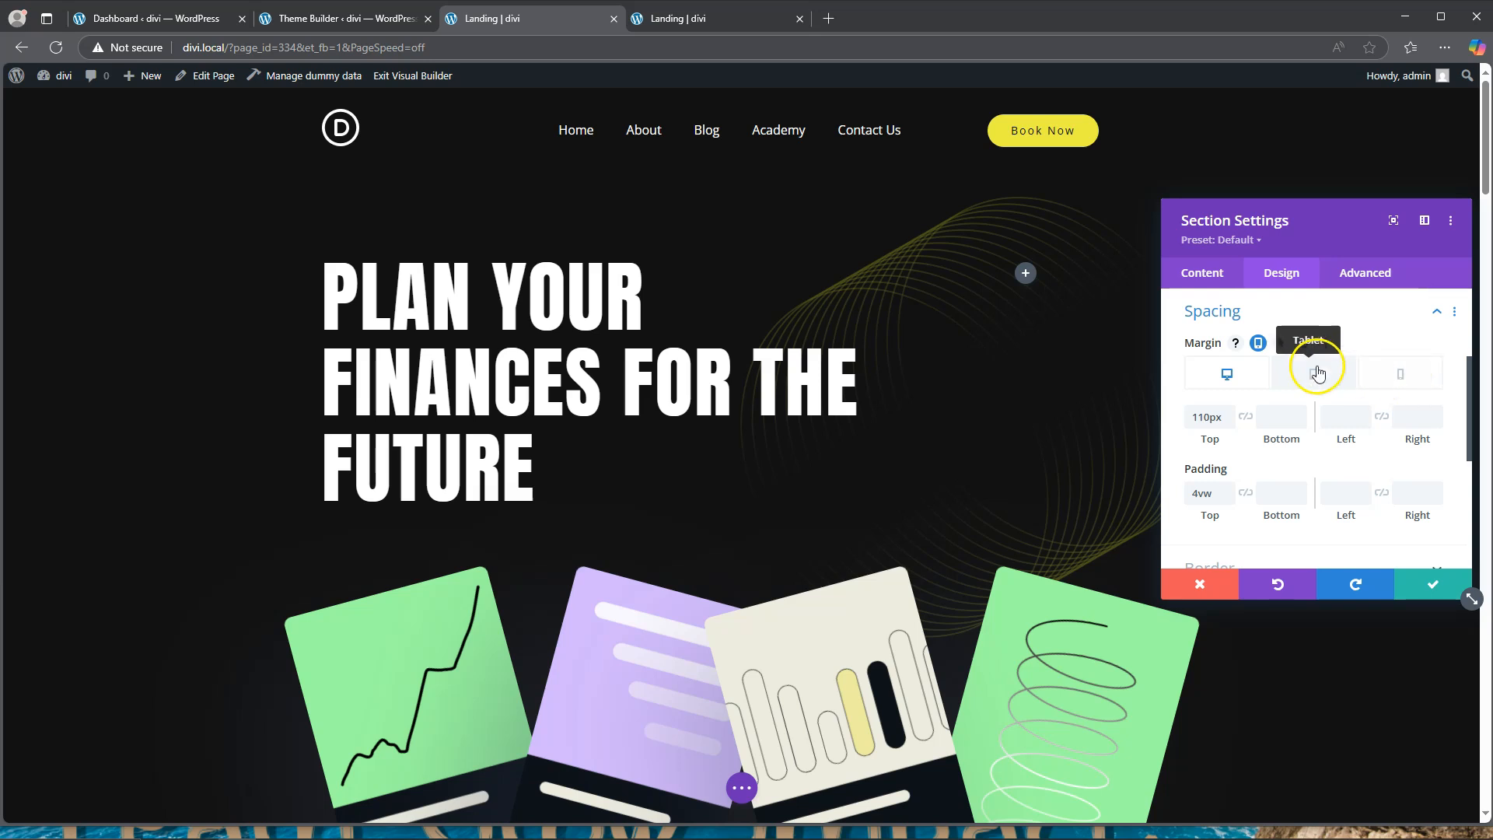
pyautogui.click(1405, 376)
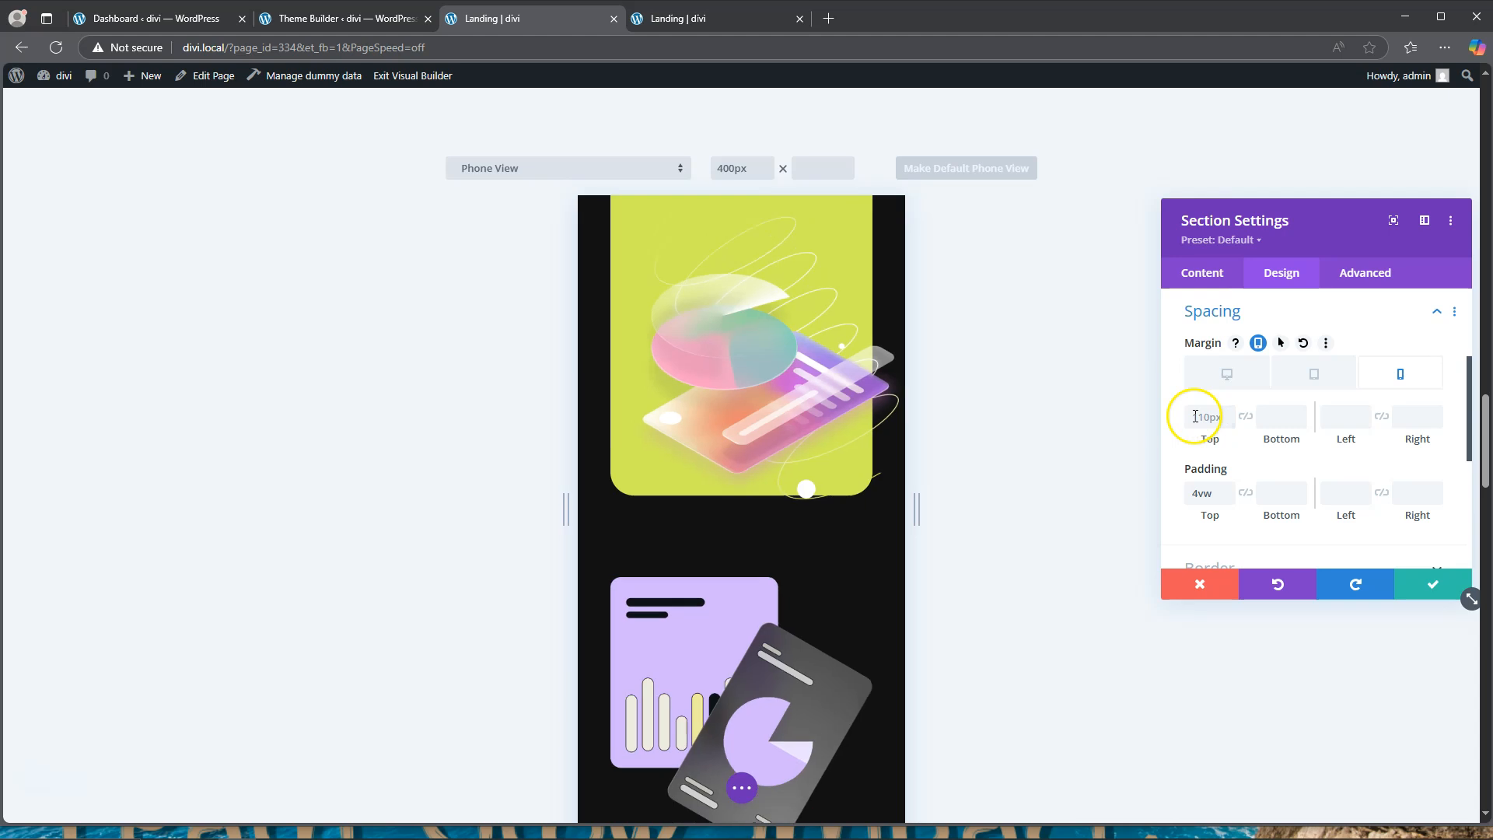
pyautogui.click(1198, 417)
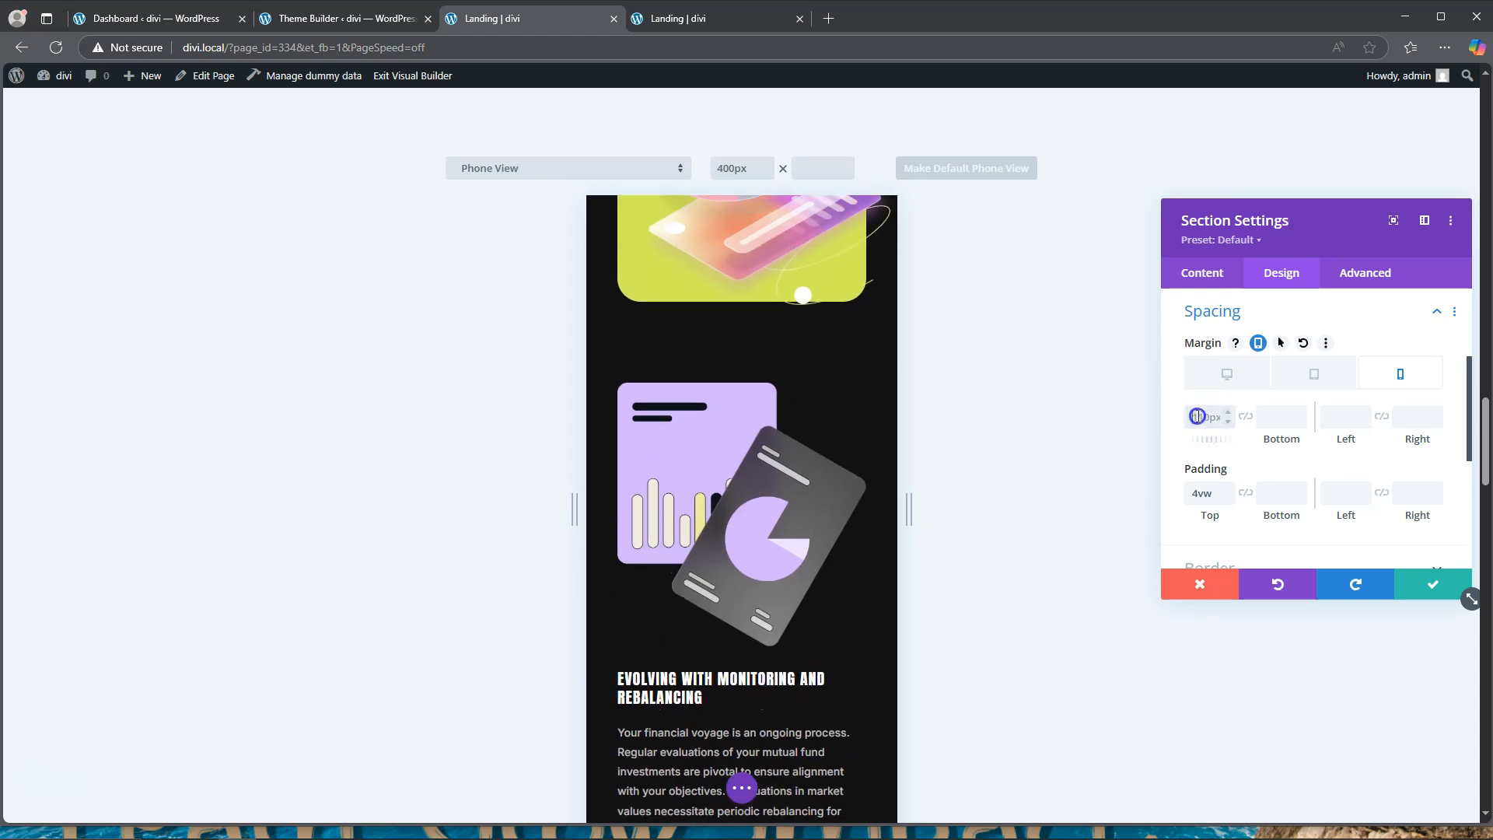
pyautogui.write('0px')
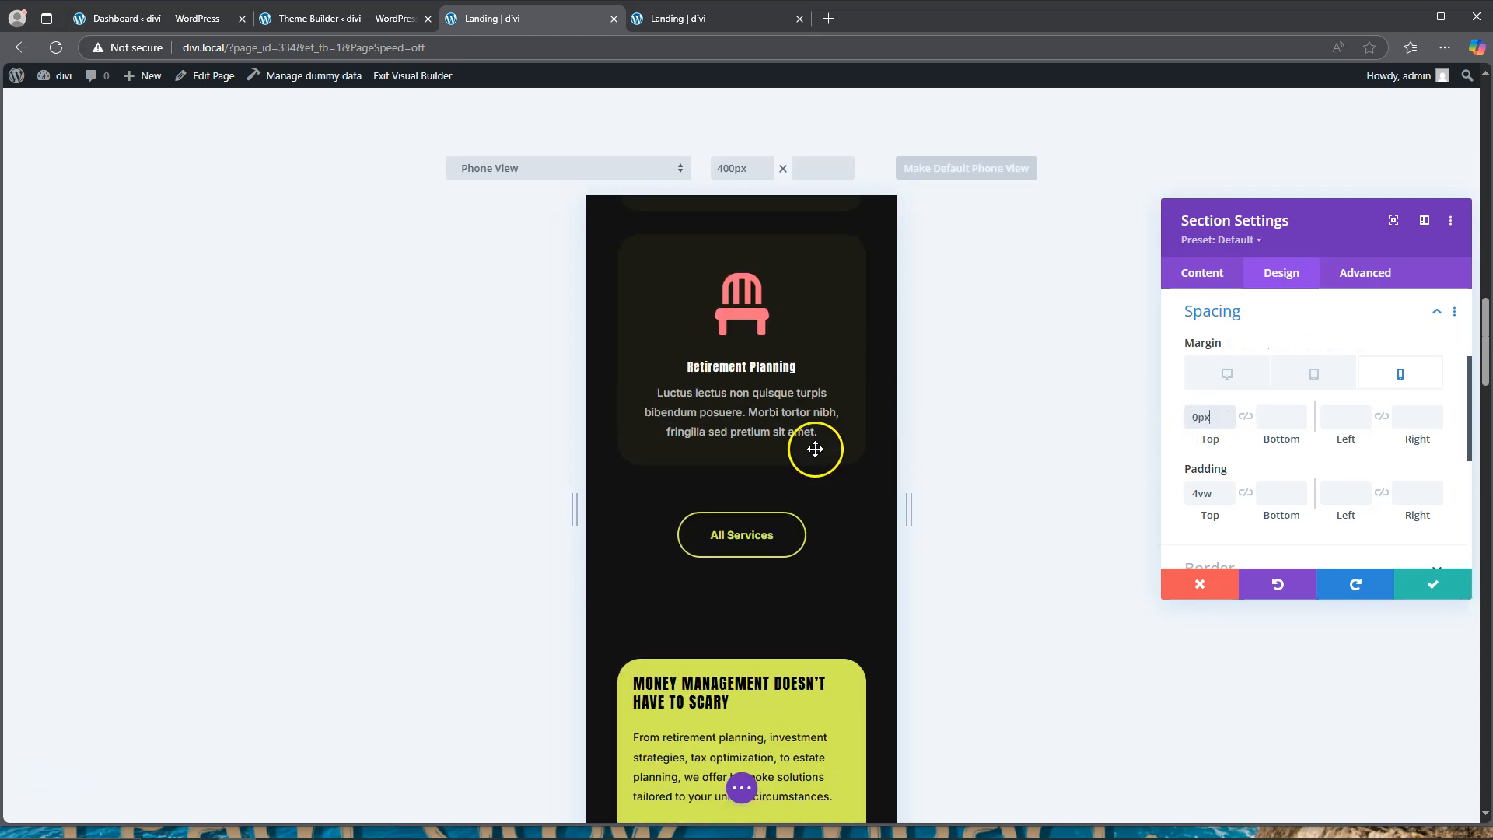
pyautogui.scroll(10, 815, 449)
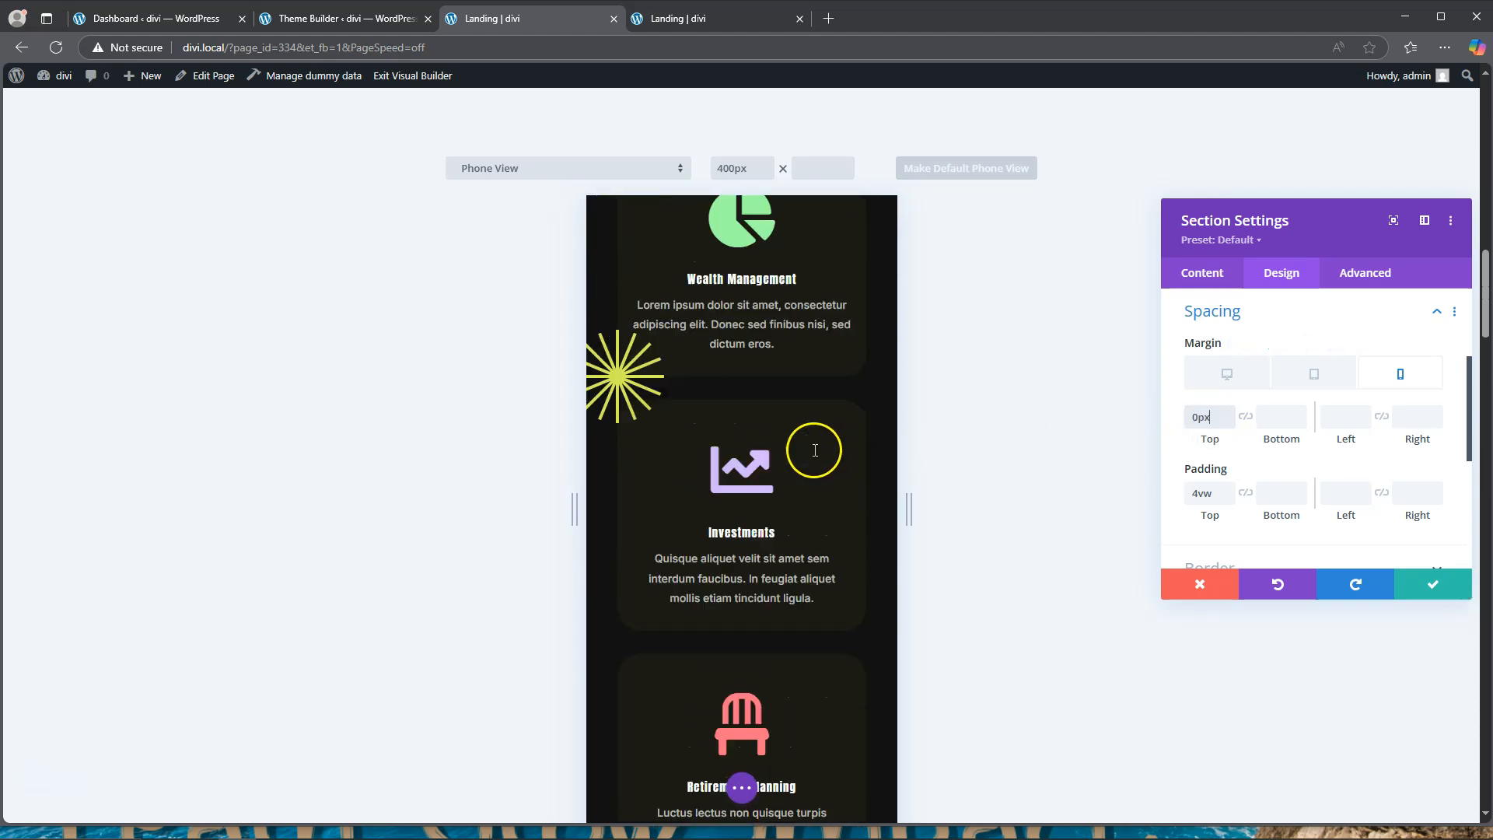
pyautogui.scroll(5, 809, 451)
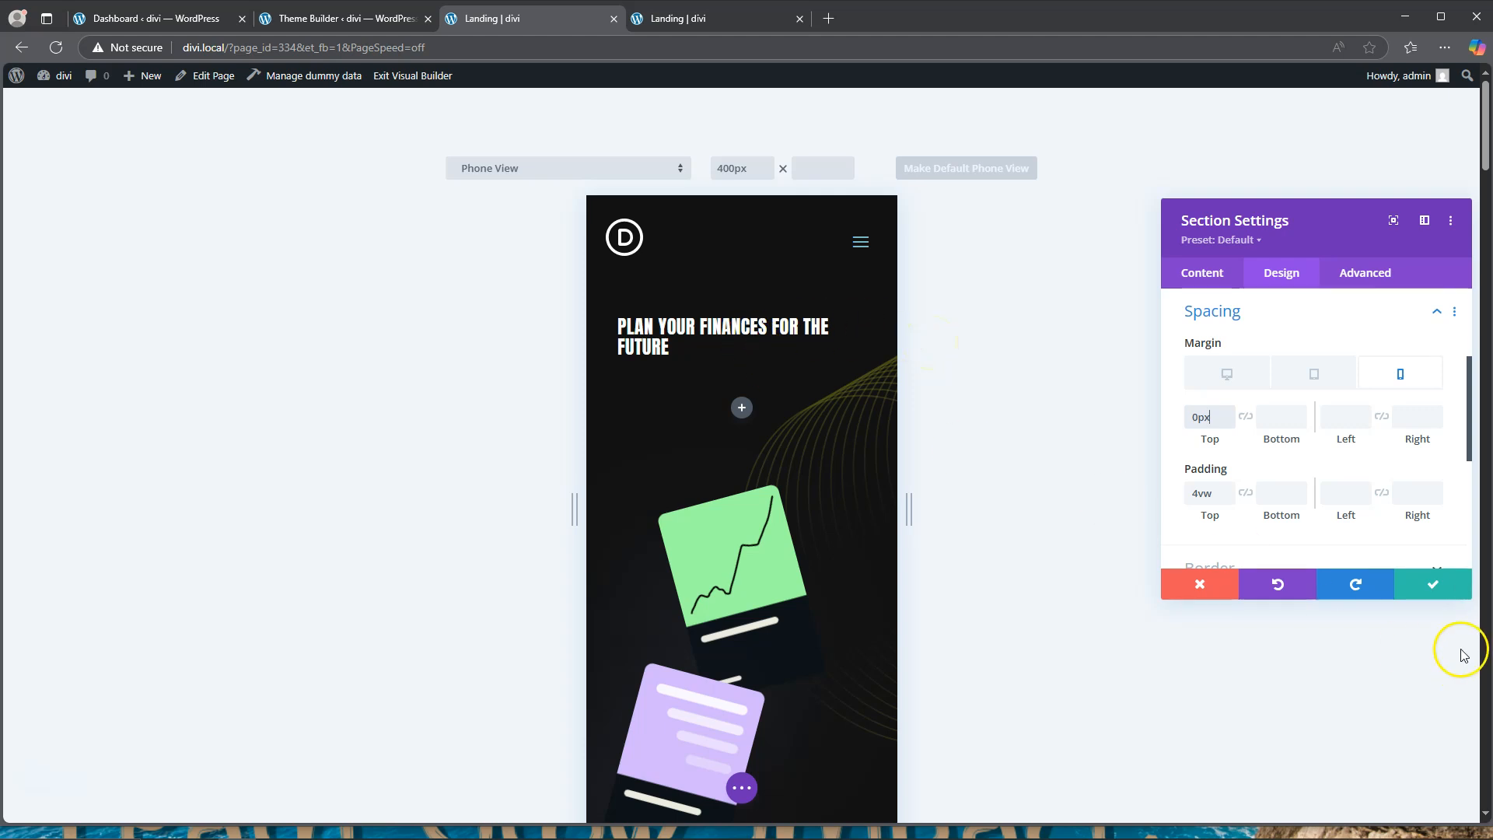
pyautogui.click(1428, 584)
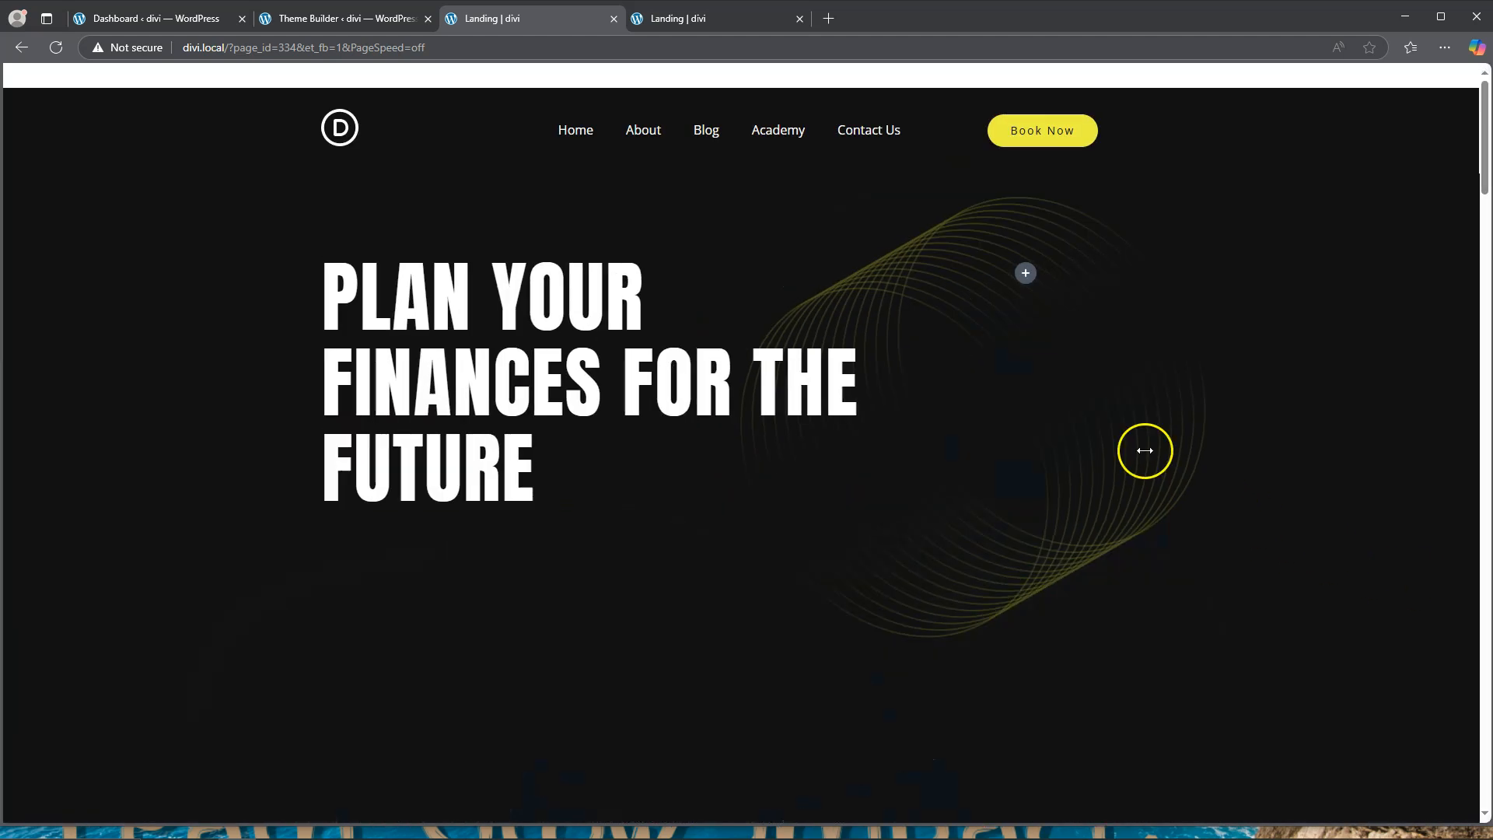
# Step: Save the Landing page draft with the phone margin change and leave the Visual Builder
pyautogui.click(741, 788)
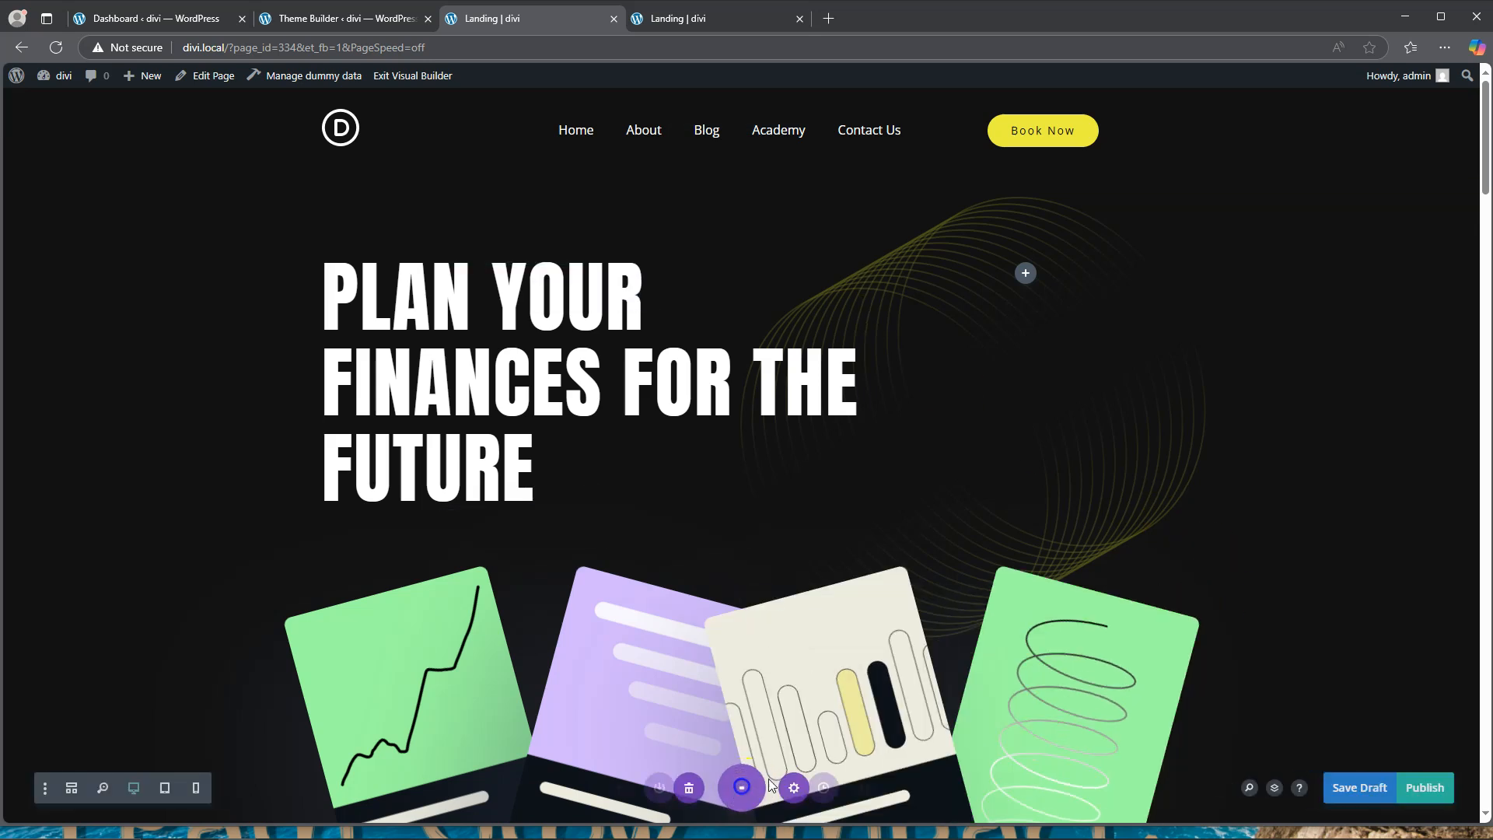
pyautogui.click(1363, 788)
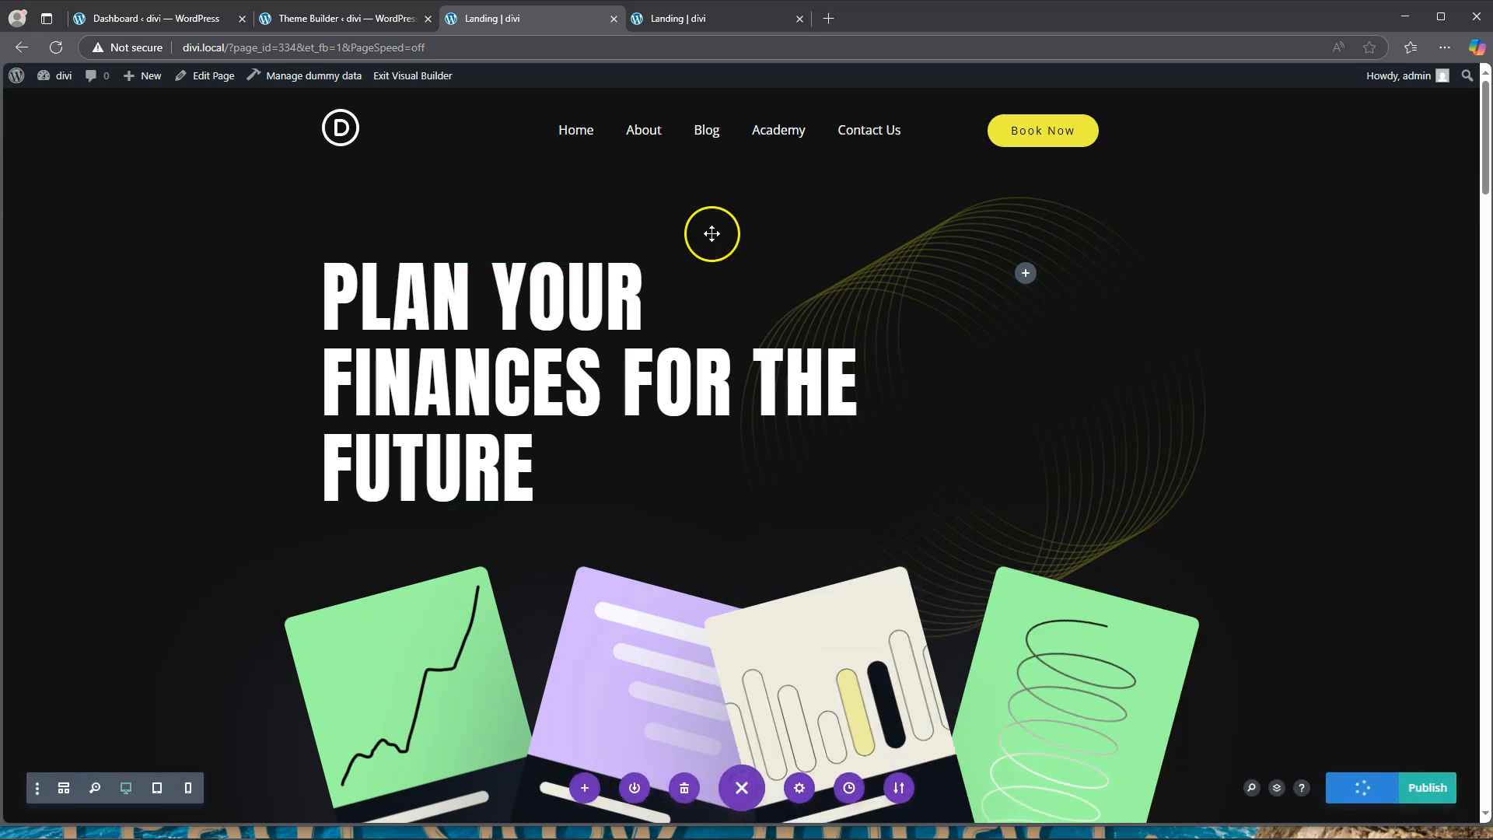
pyautogui.click(412, 75)
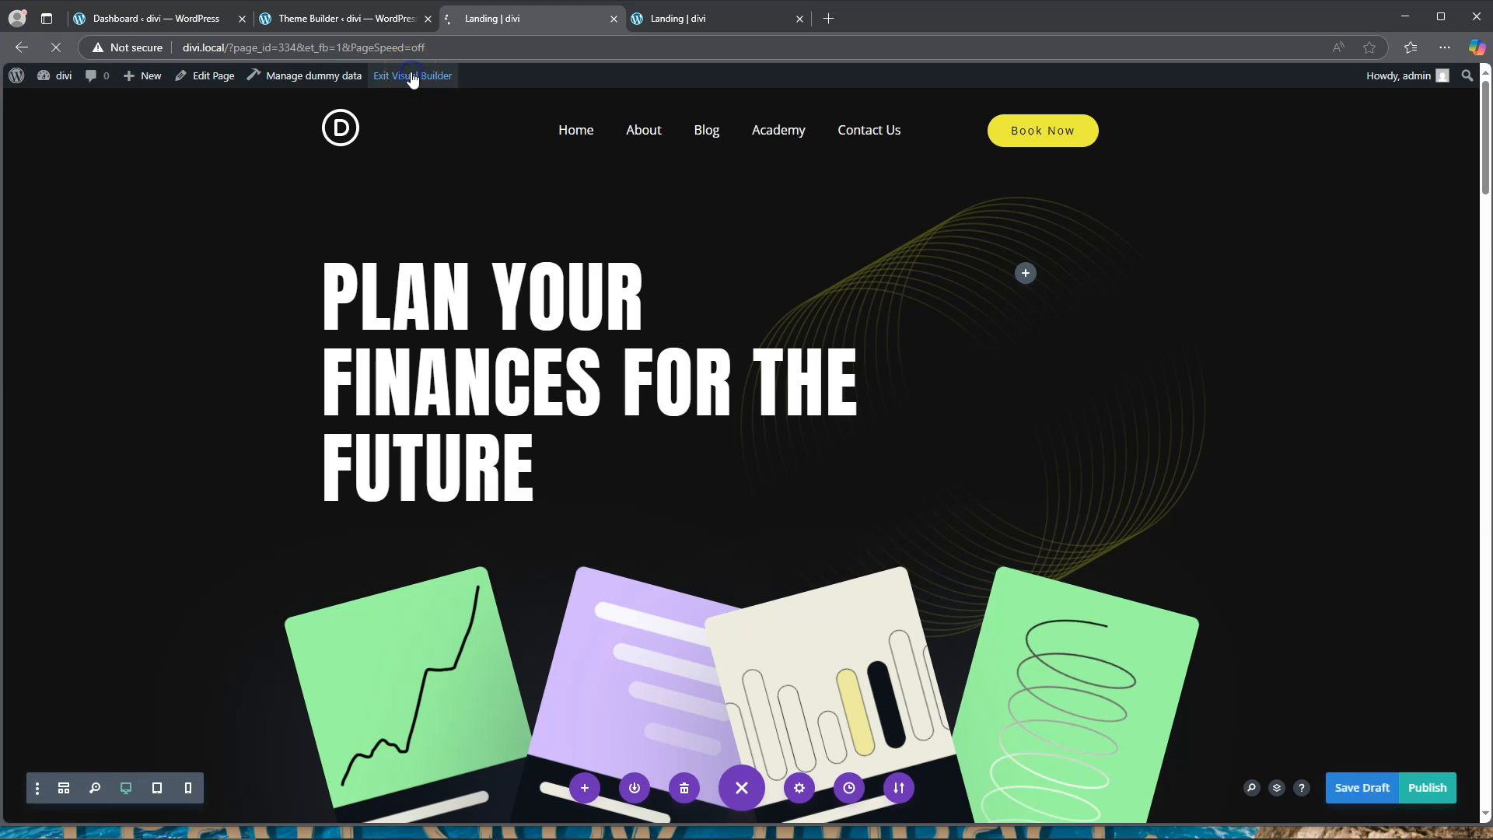
# Step: Check the header and hero spacing while scrolling the Landing page on desktop and in the browser's mobile device view
pyautogui.scroll(-5, 557, 190)
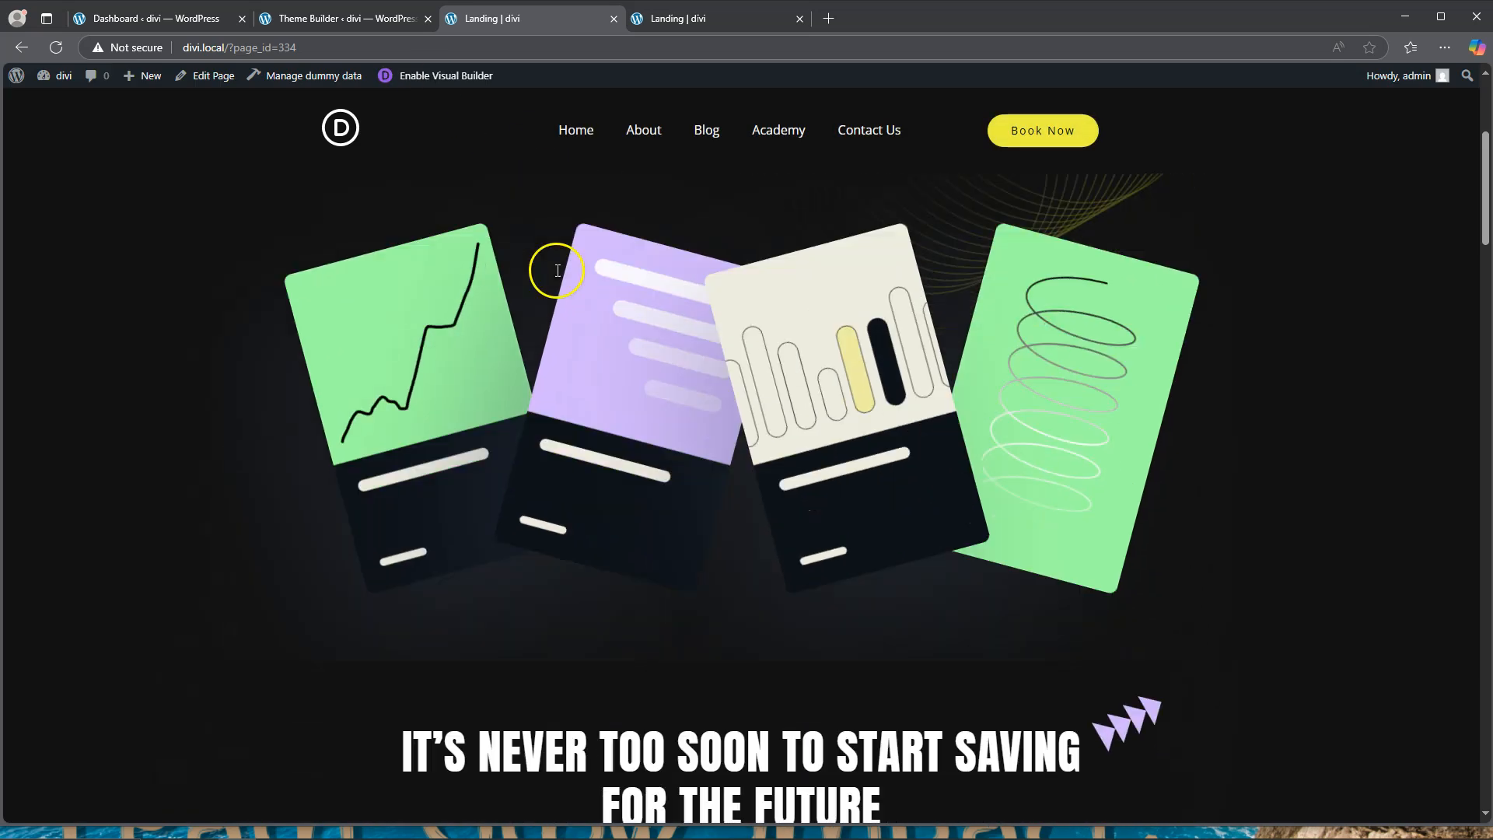
pyautogui.scroll(5, 573, 259)
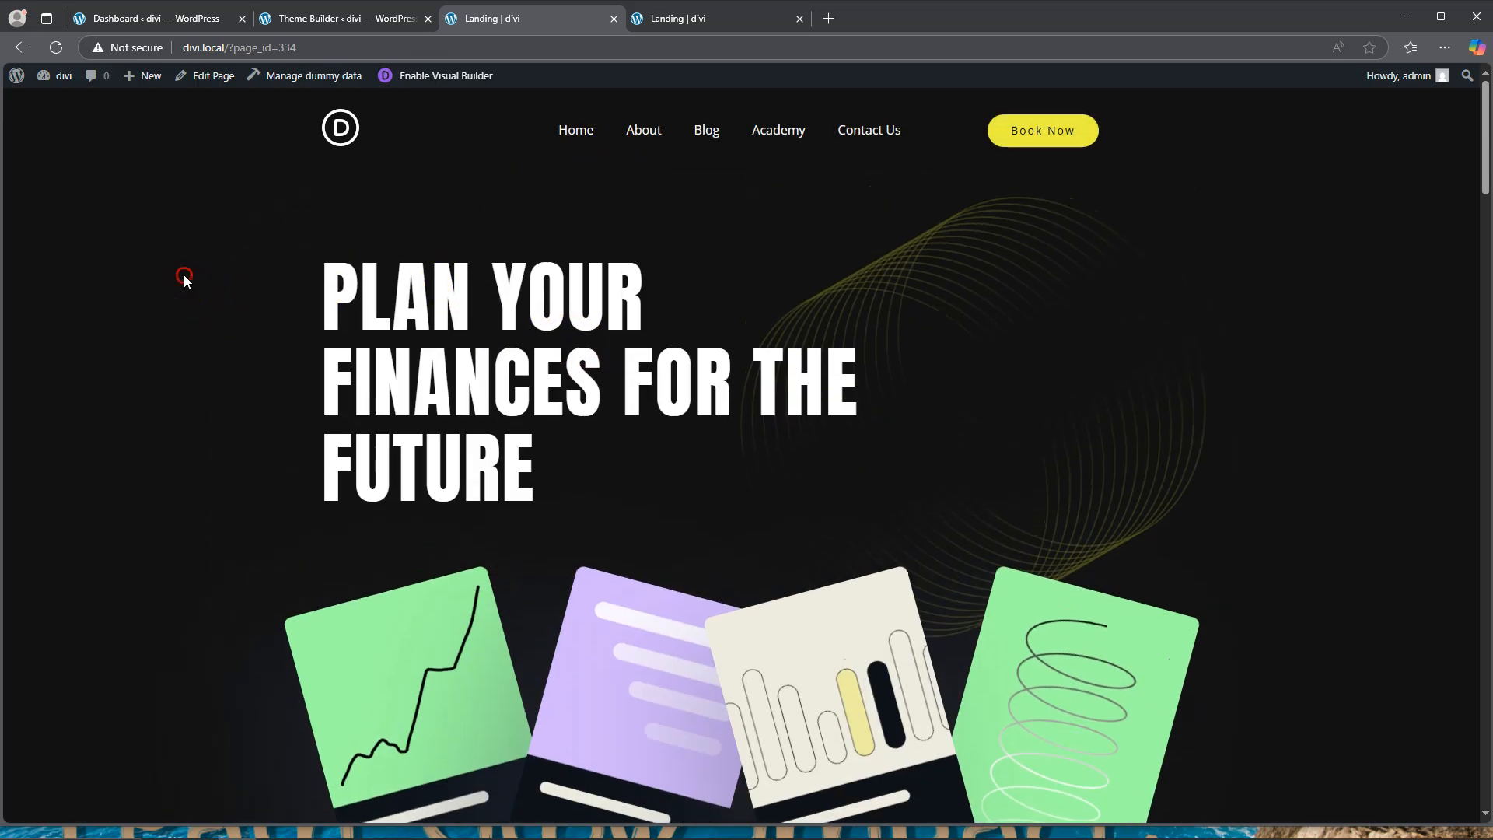
pyautogui.rightClick(184, 278)
pyautogui.click(240, 617)
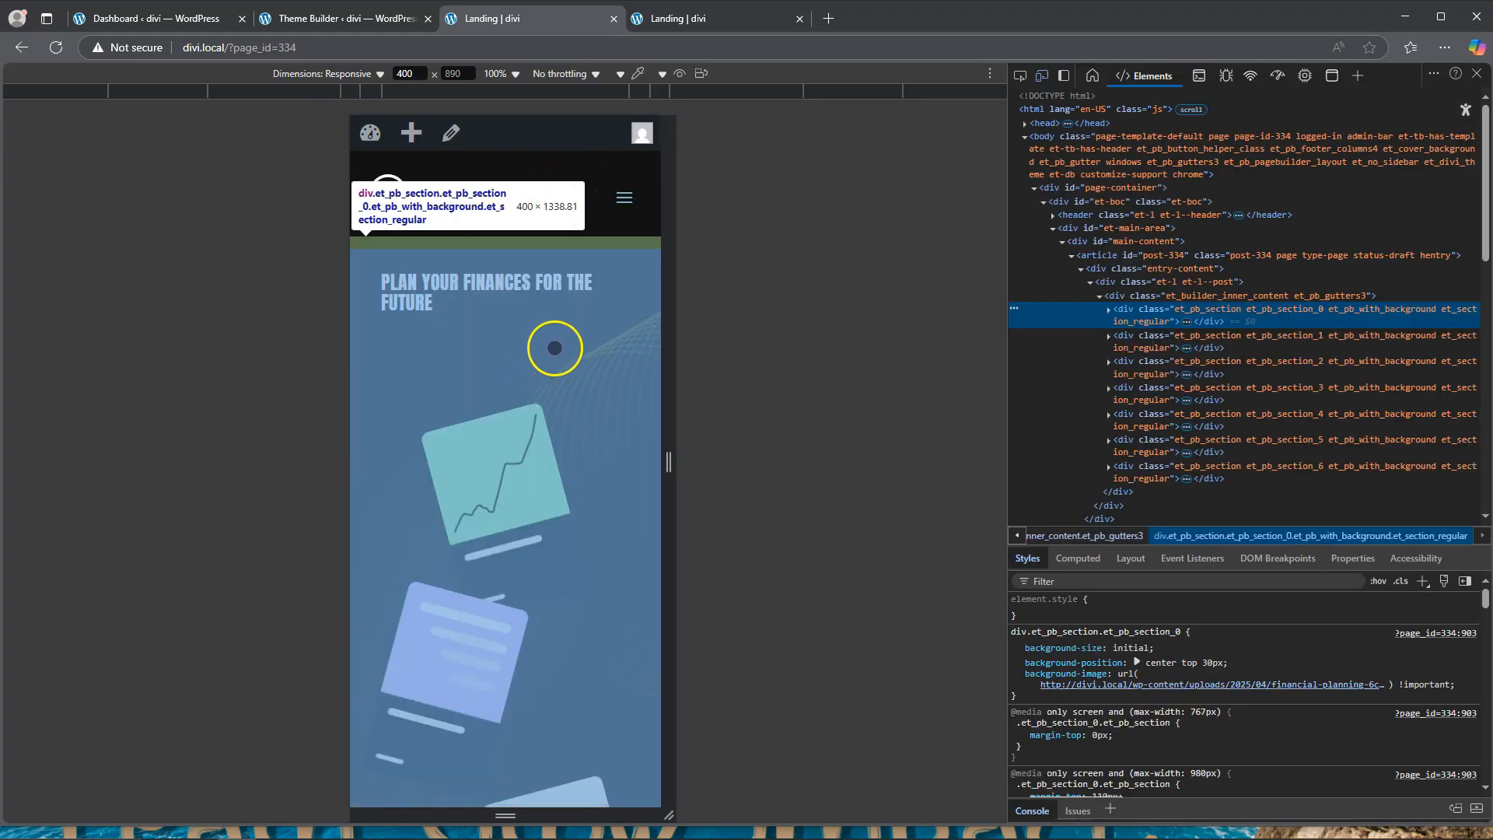
pyautogui.scroll(-8, 592, 336)
pyautogui.scroll(8, 585, 334)
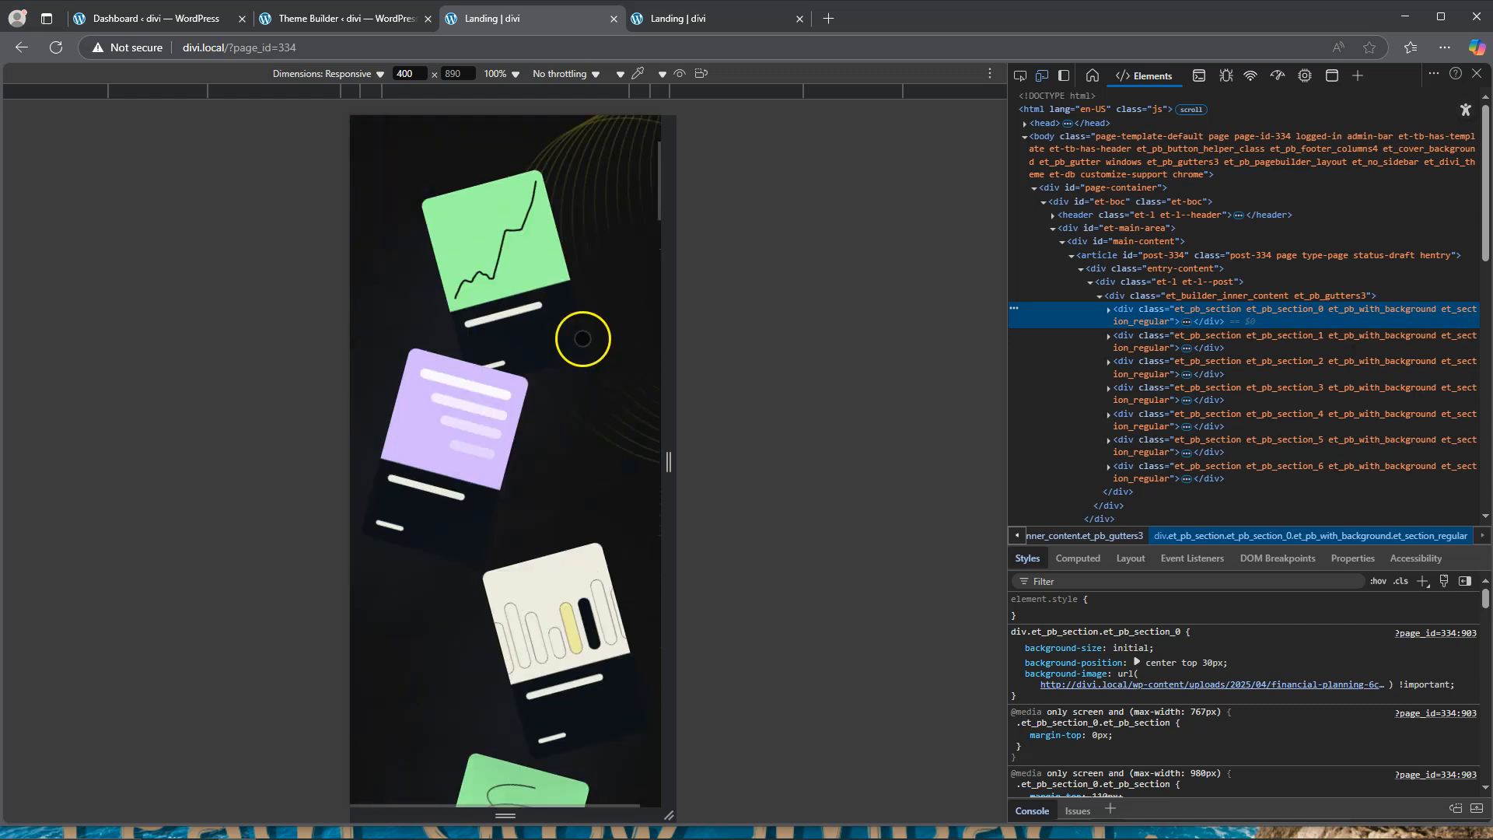
pyautogui.scroll(-12, 578, 339)
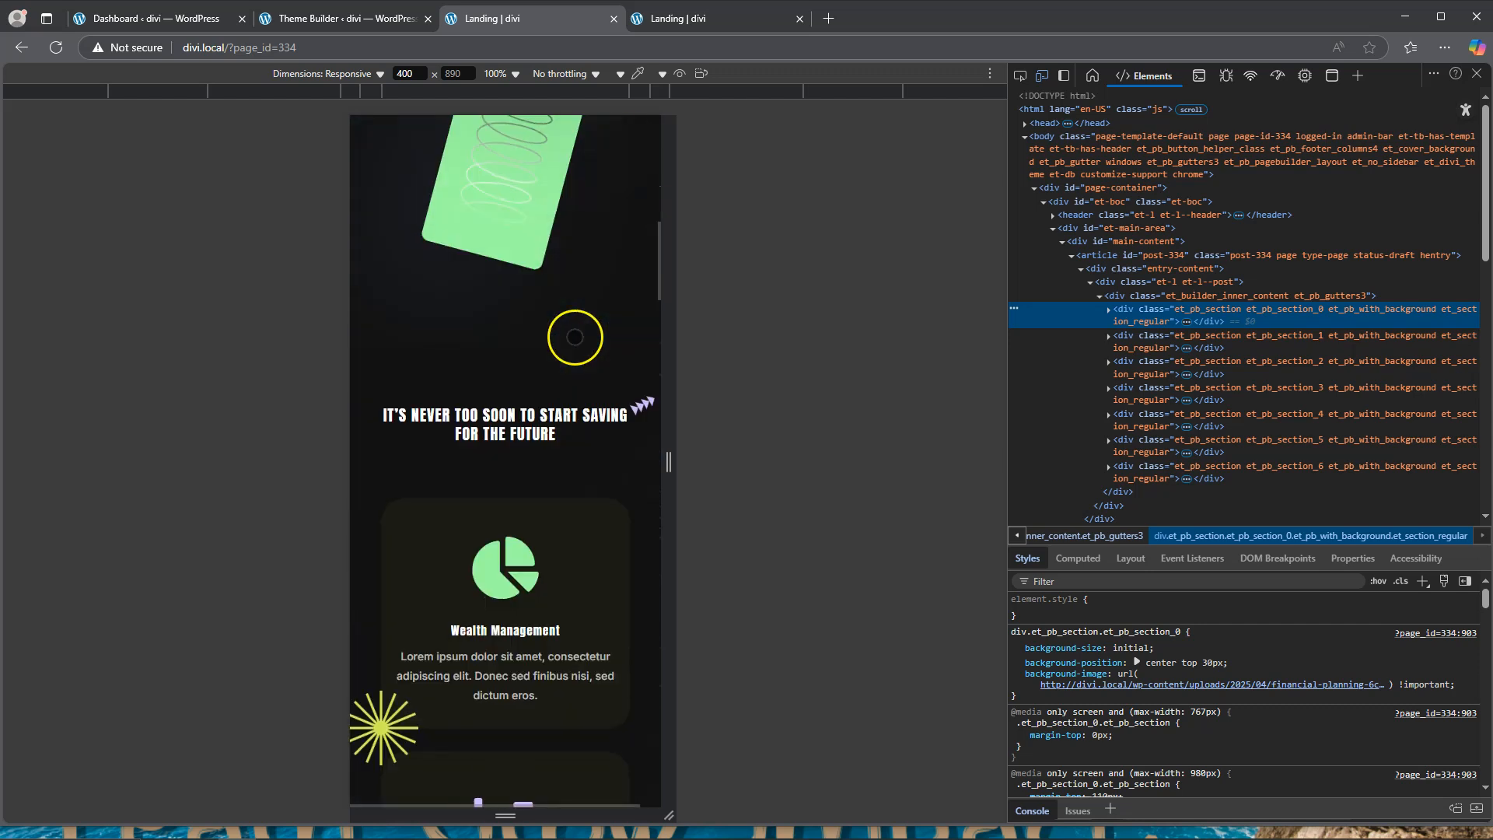
# Step: In the global header layout, set the header section's phone position to Fixed, apply the section settings and save the layout
pyautogui.scroll(12, 574, 337)
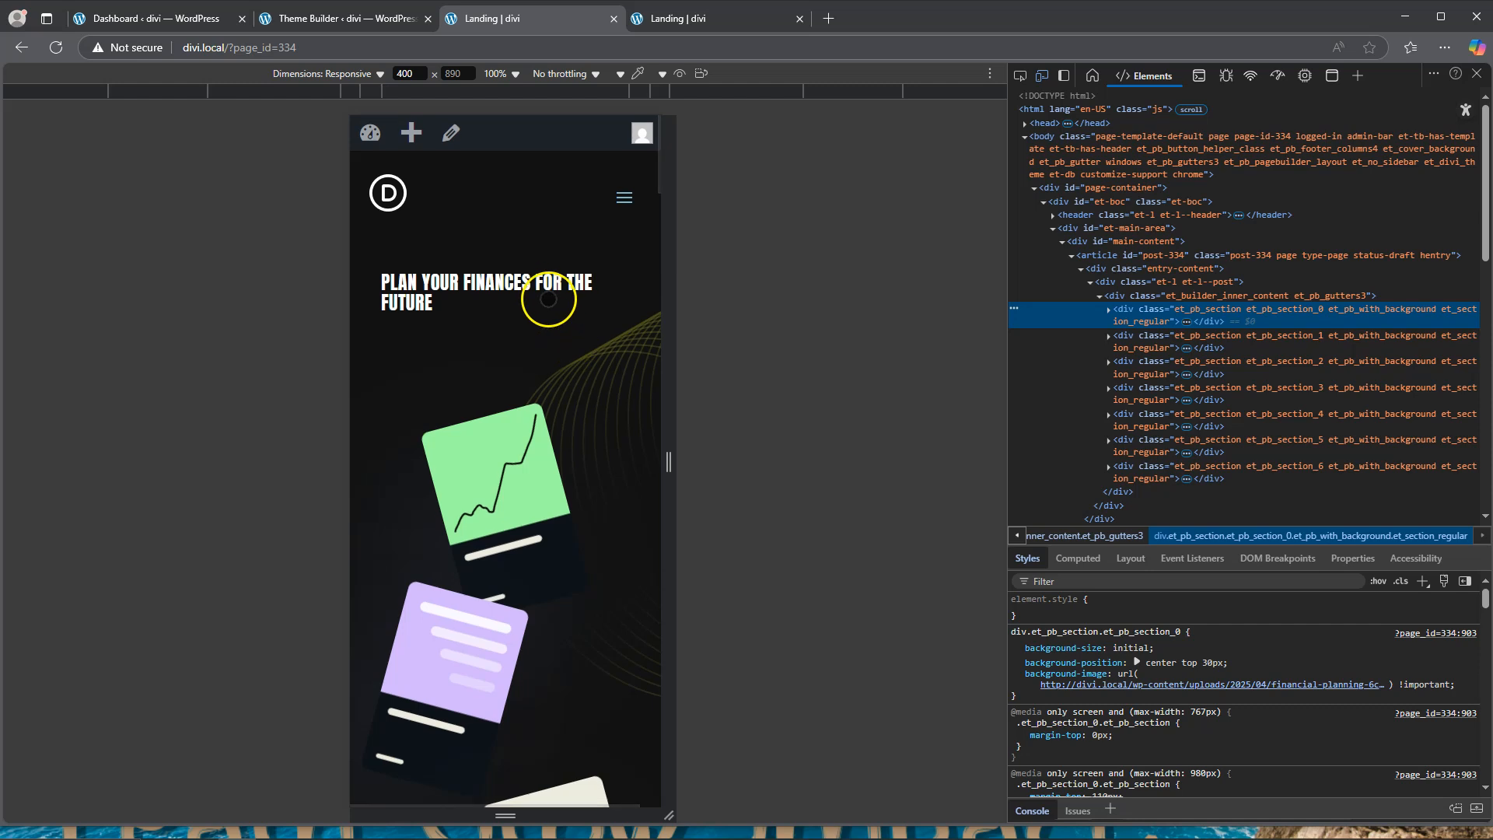
pyautogui.click(351, 17)
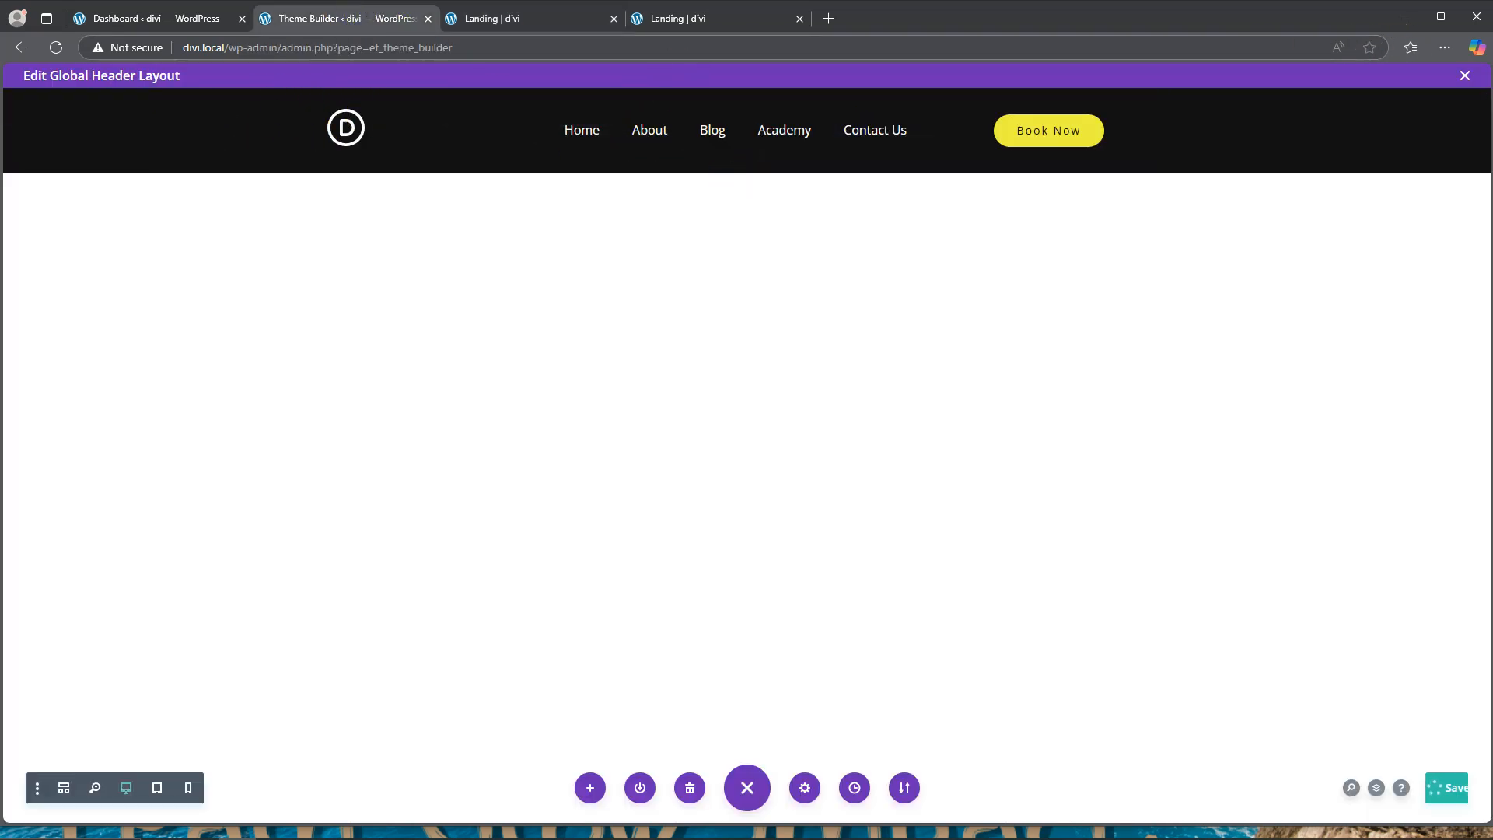
pyautogui.click(43, 105)
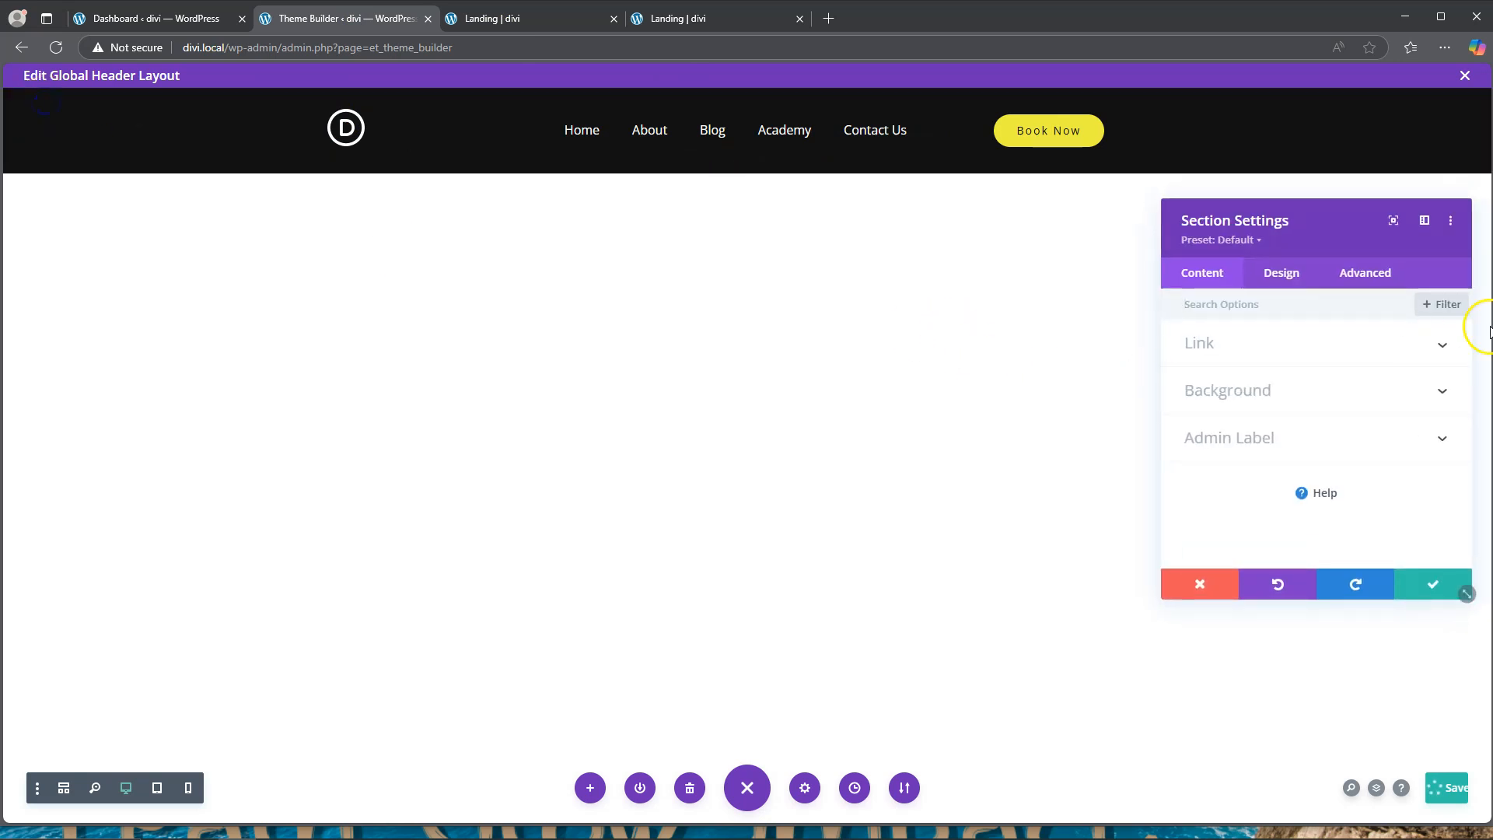
pyautogui.click(1370, 270)
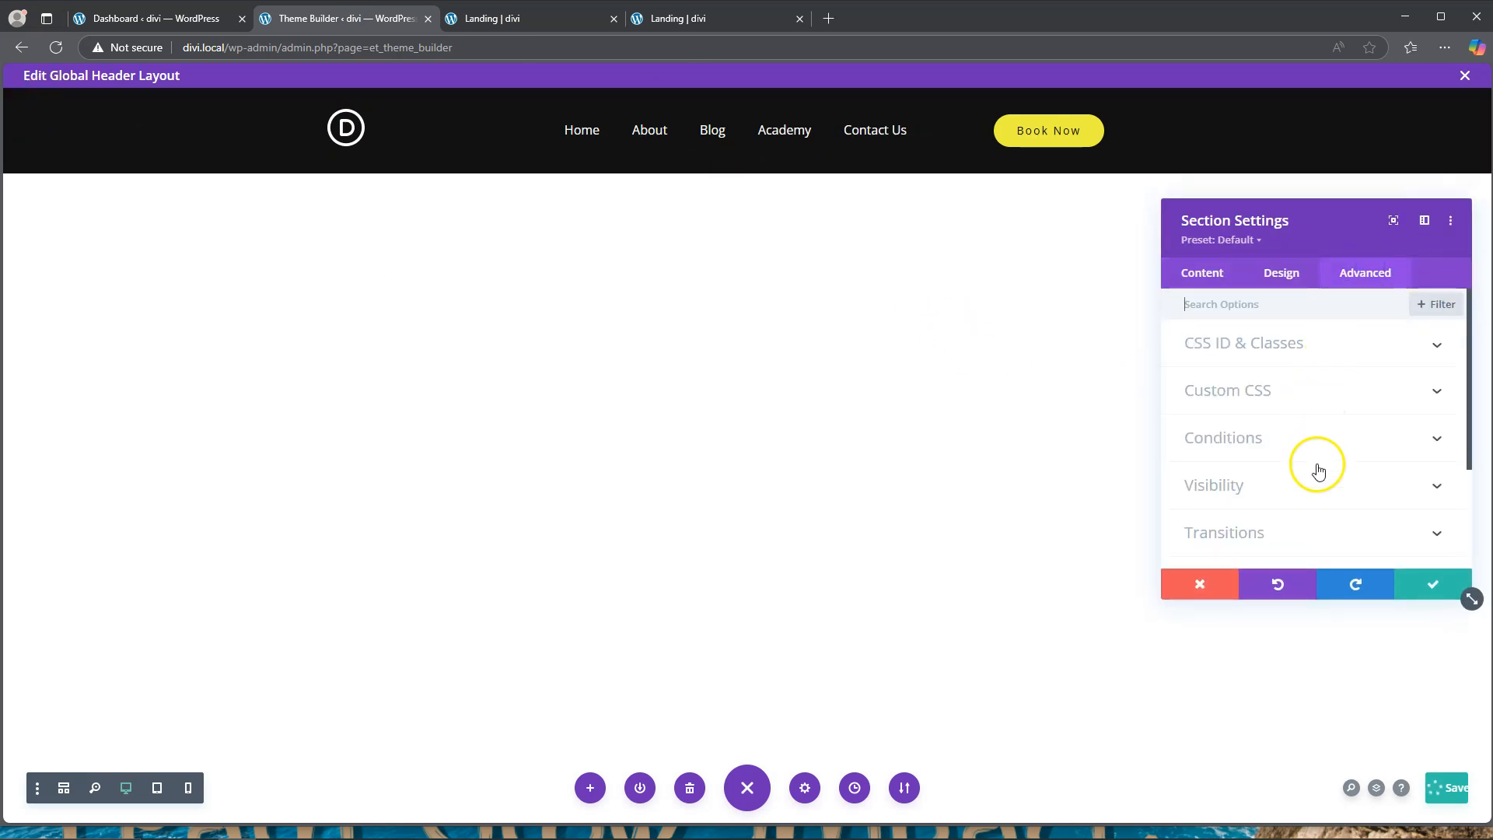
pyautogui.scroll(-3, 1314, 459)
pyautogui.click(1267, 430)
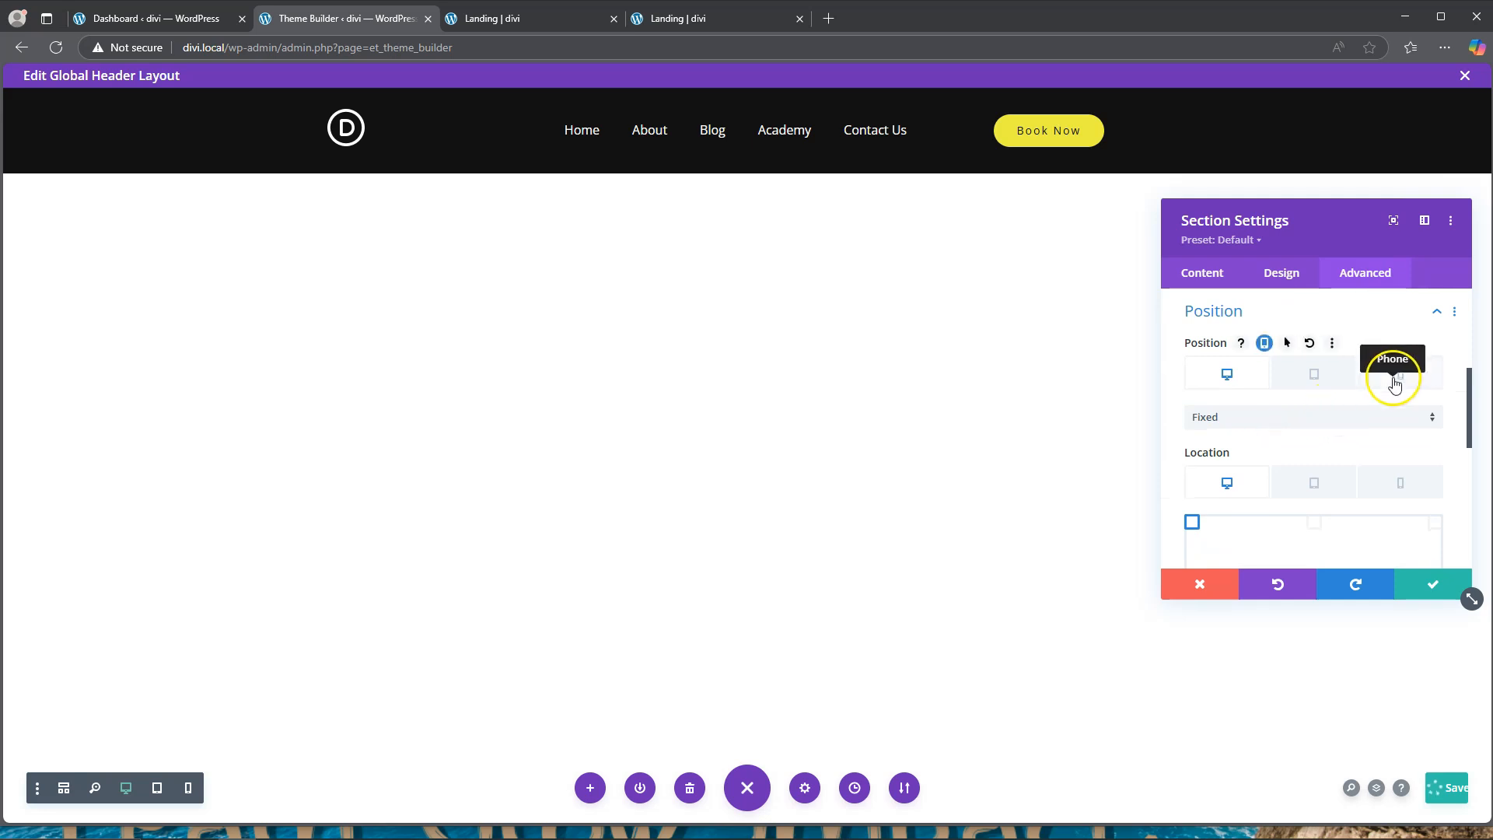
pyautogui.click(1400, 374)
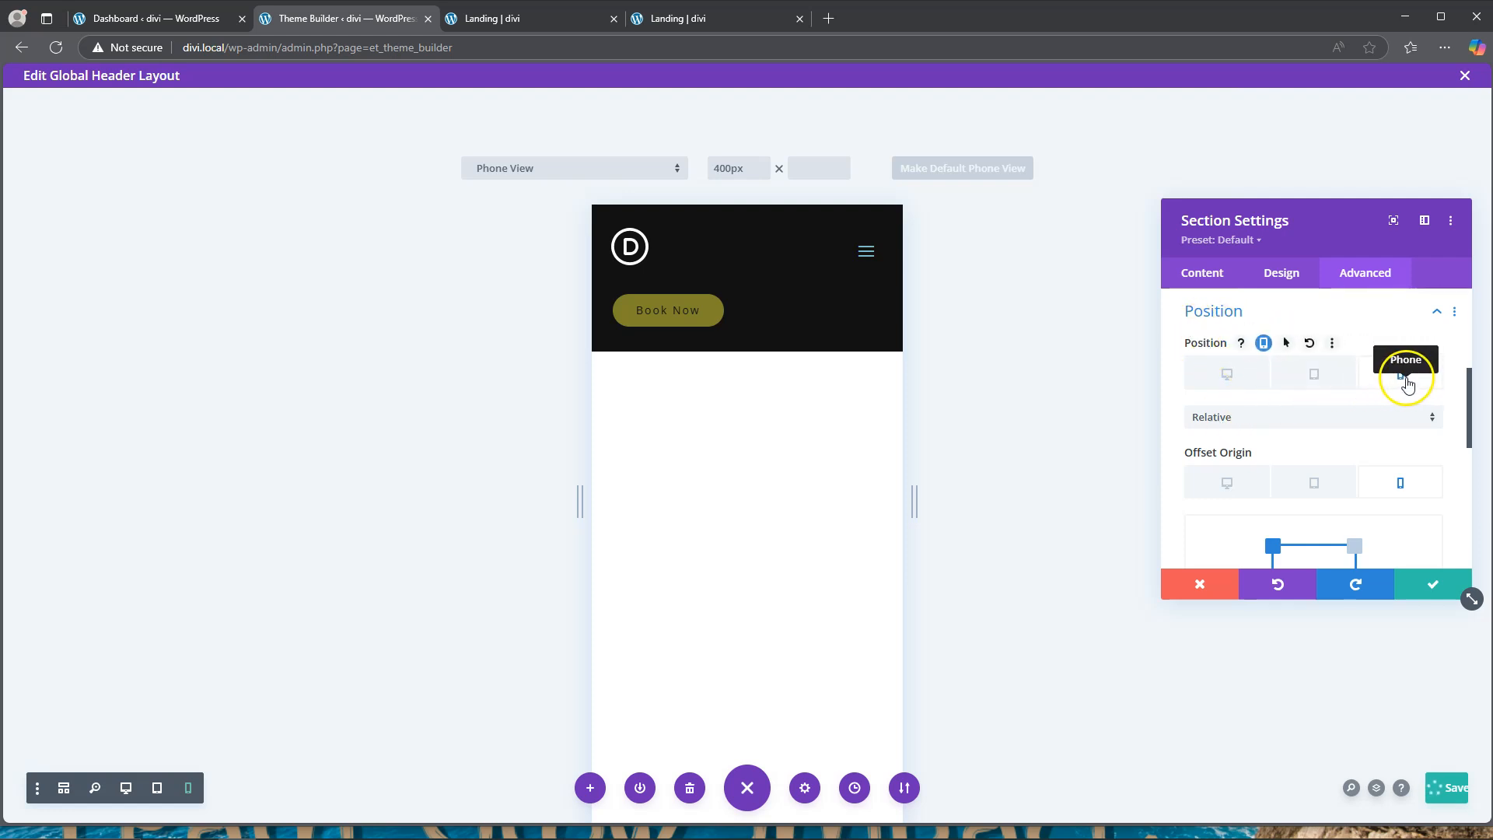
pyautogui.click(1224, 420)
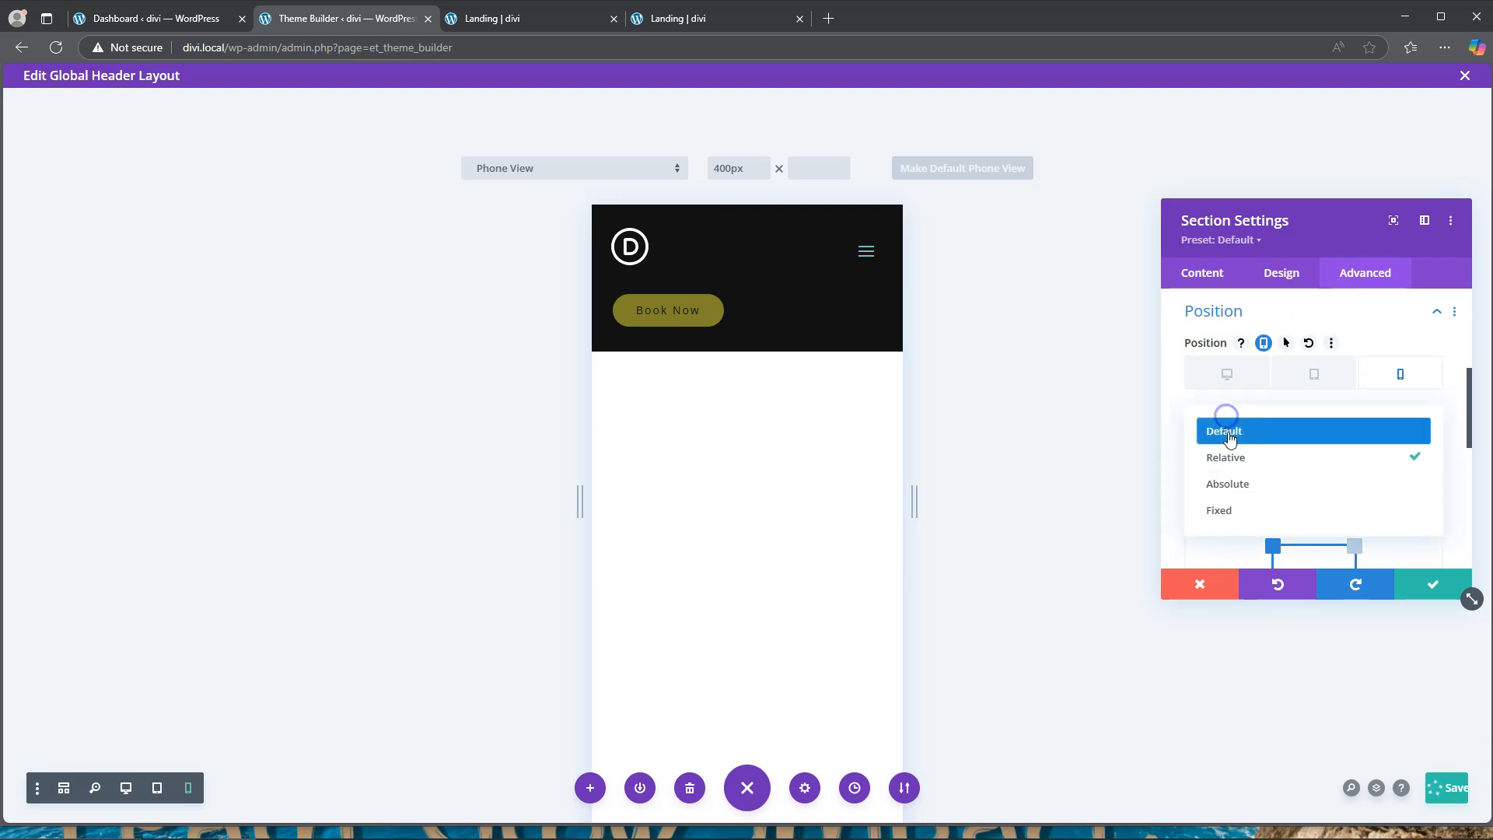
pyautogui.click(1235, 513)
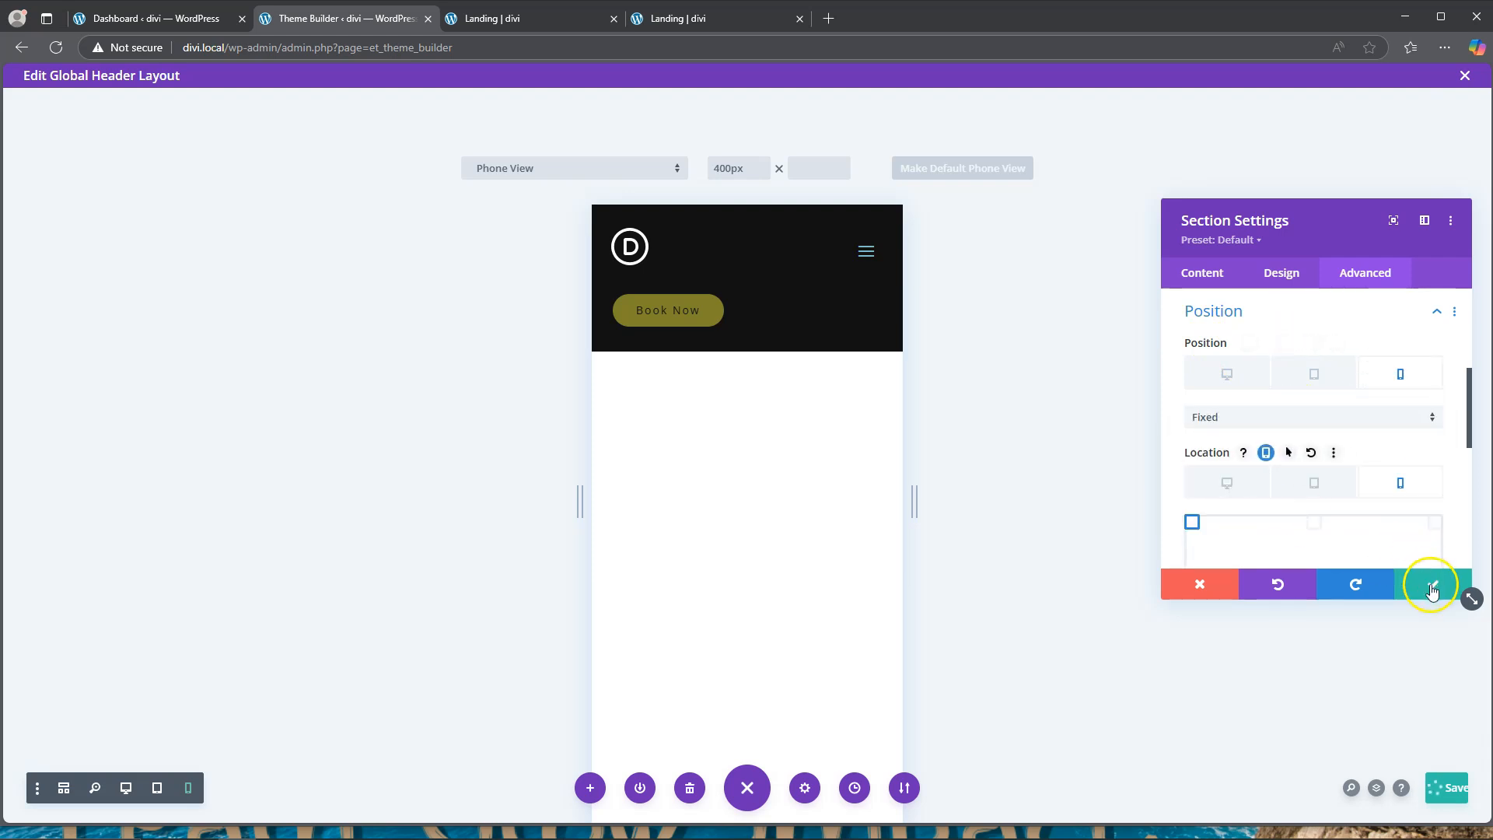
pyautogui.click(1433, 584)
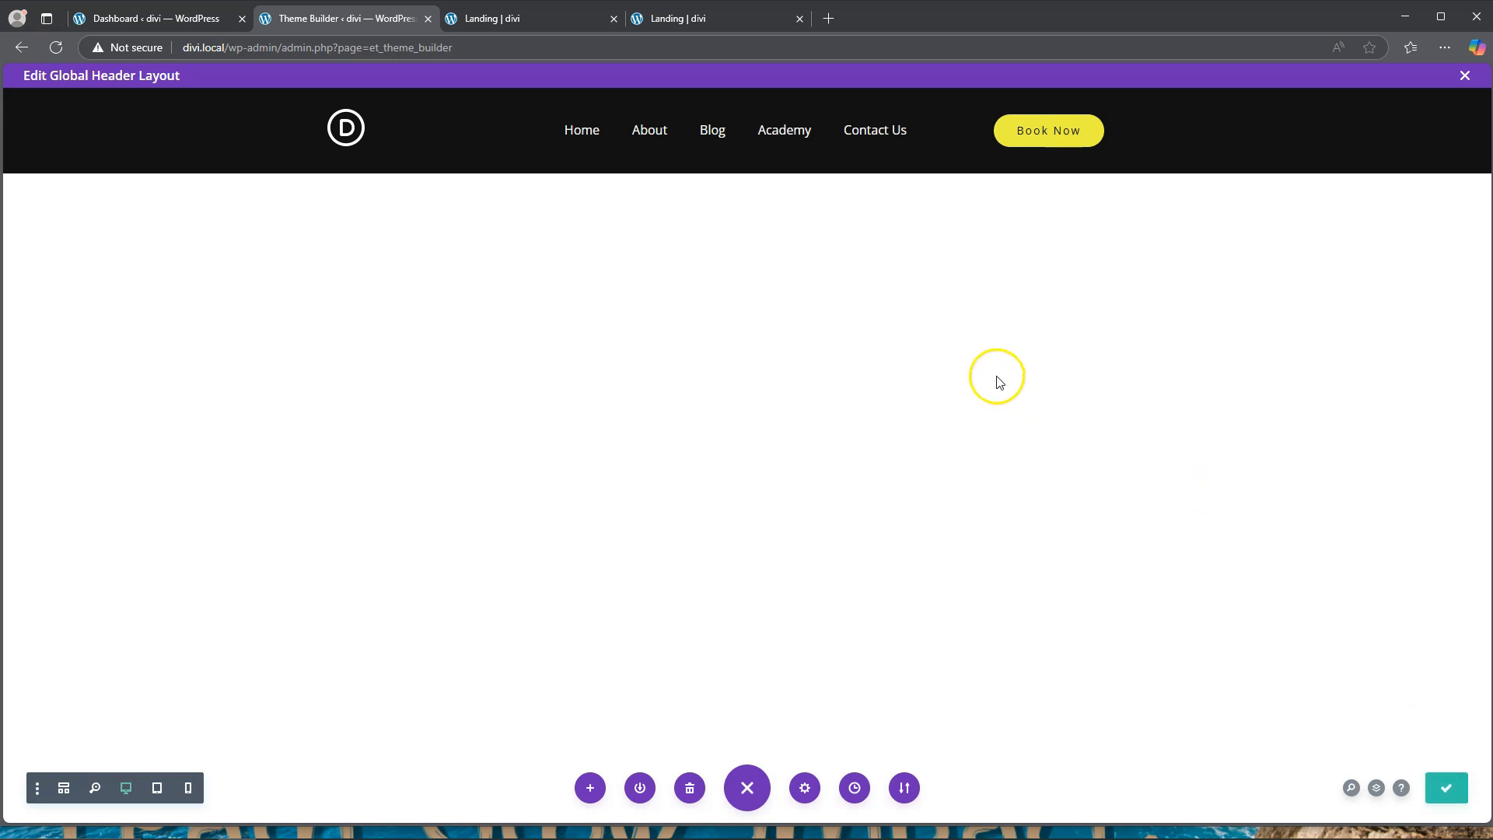
# Step: Check the Landing page in the mobile device view, then close the developer tools and reopen the page in the Visual Builder
pyautogui.click(512, 16)
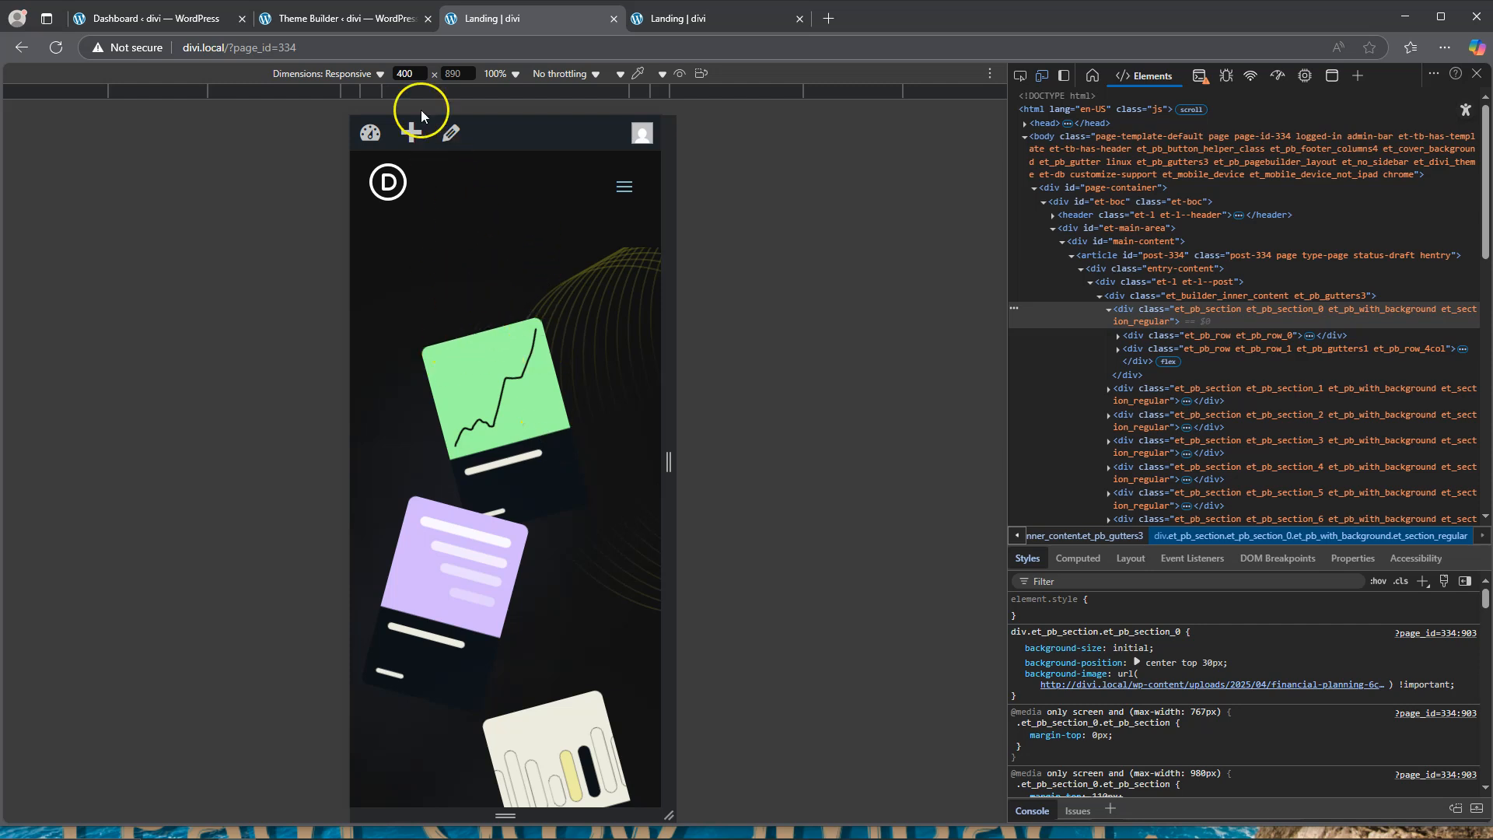
pyautogui.click(1477, 74)
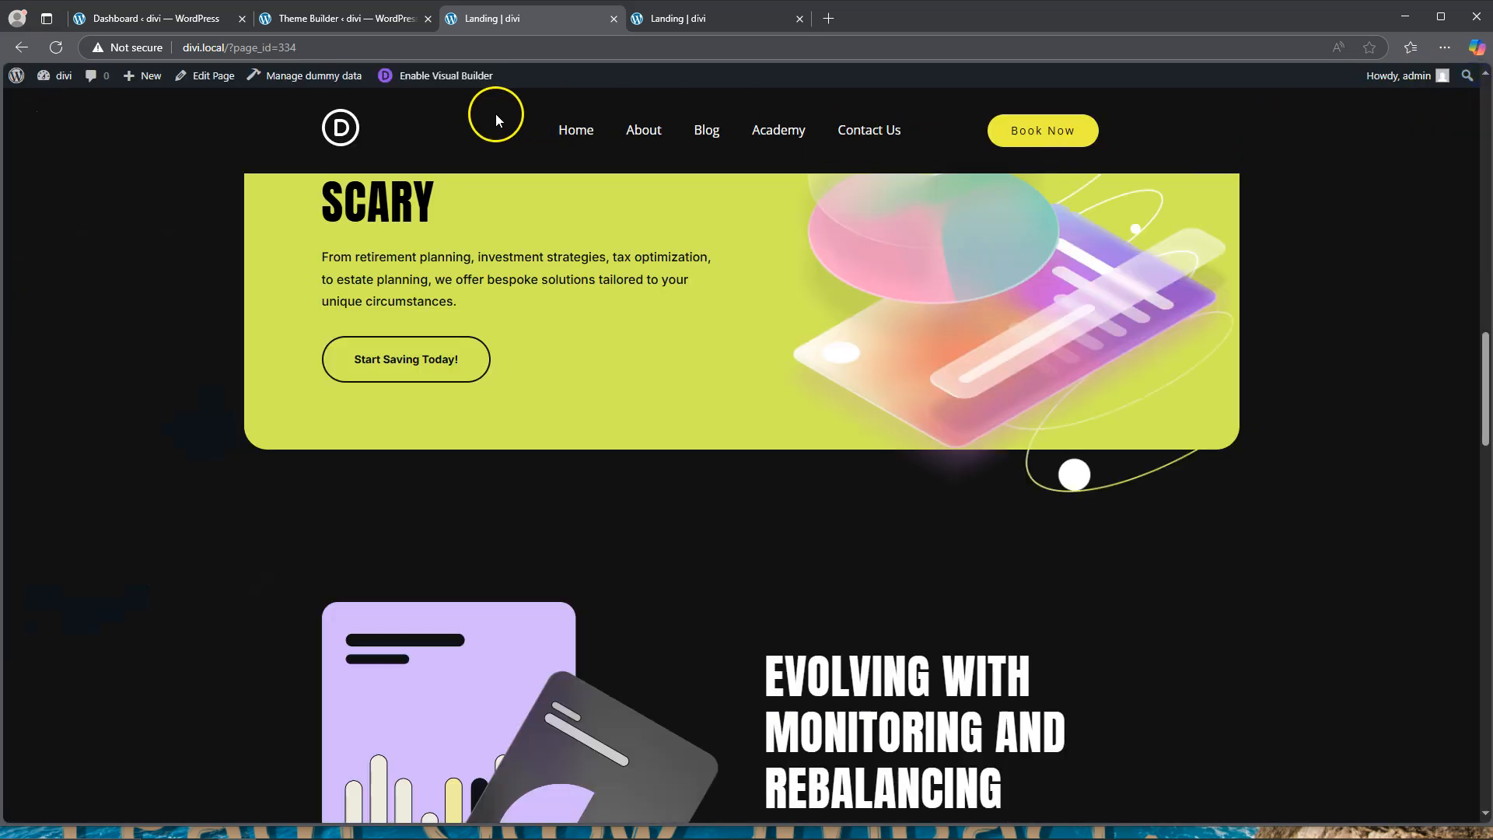
pyautogui.click(436, 75)
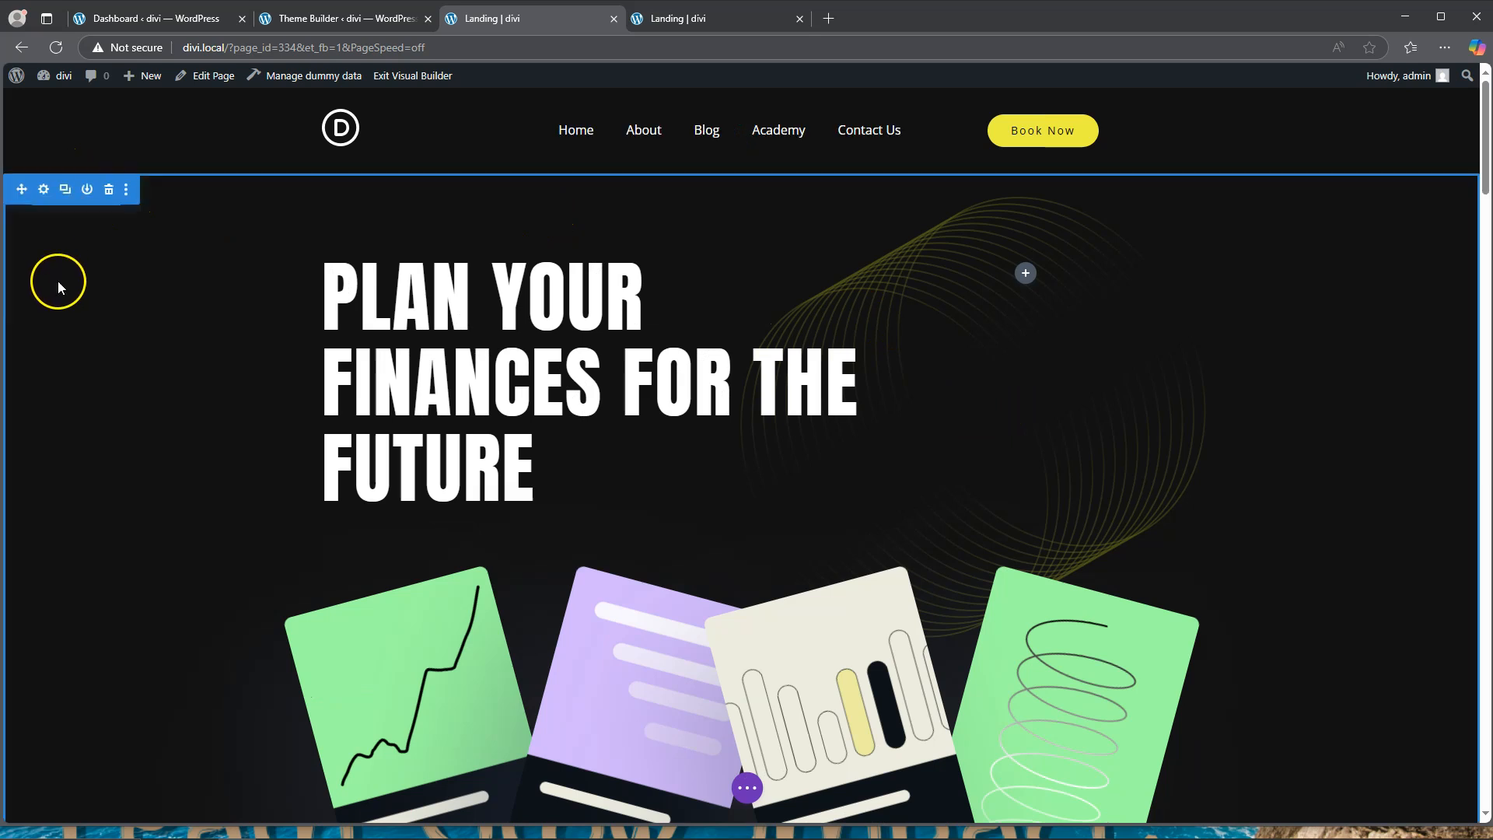
# Step: Set the hero section's phone top margin to 110px, apply the section settings and save the page draft
pyautogui.click(44, 187)
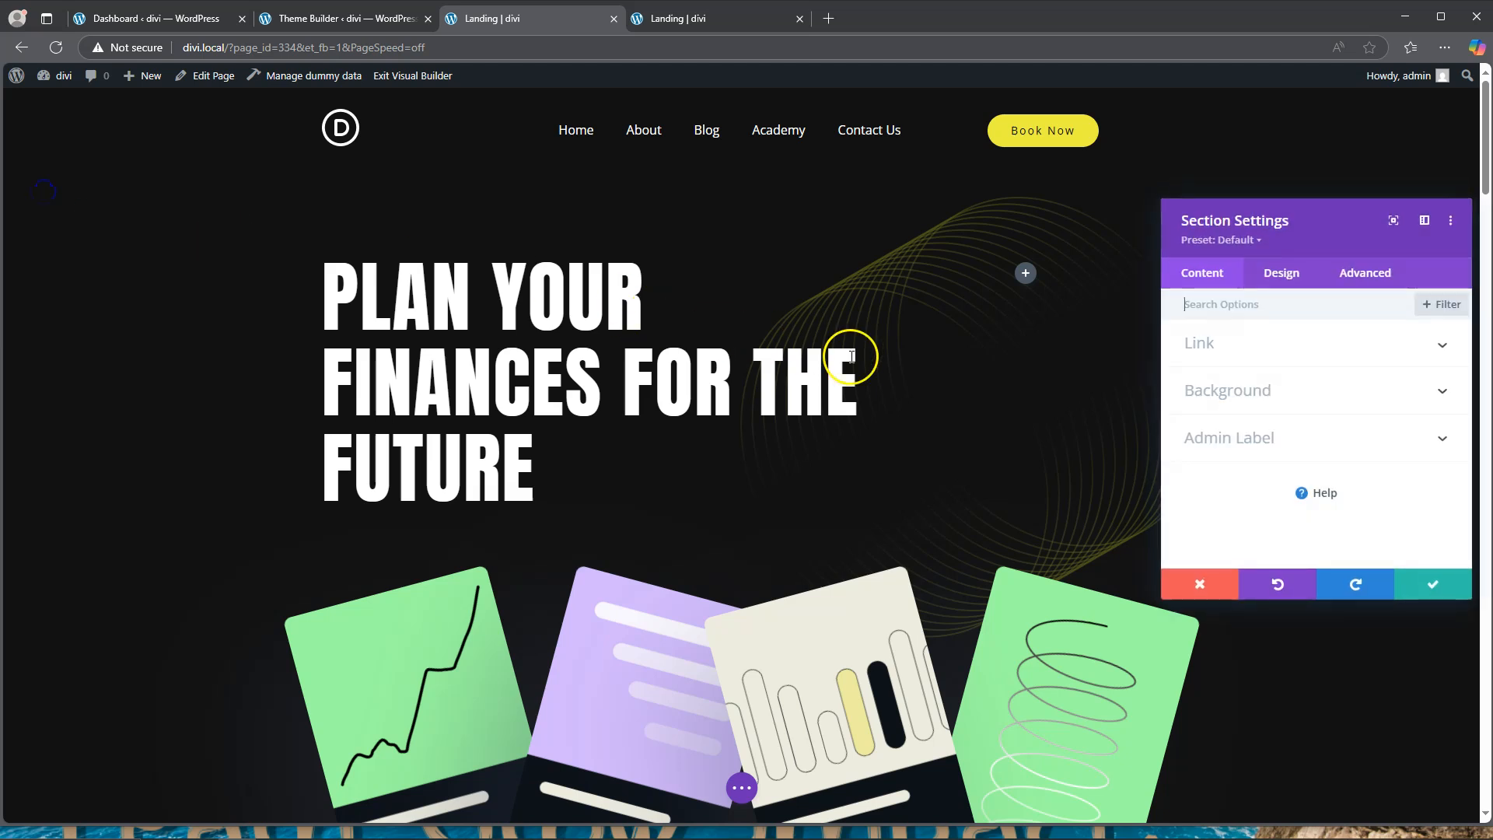
pyautogui.click(1281, 273)
pyautogui.click(1276, 393)
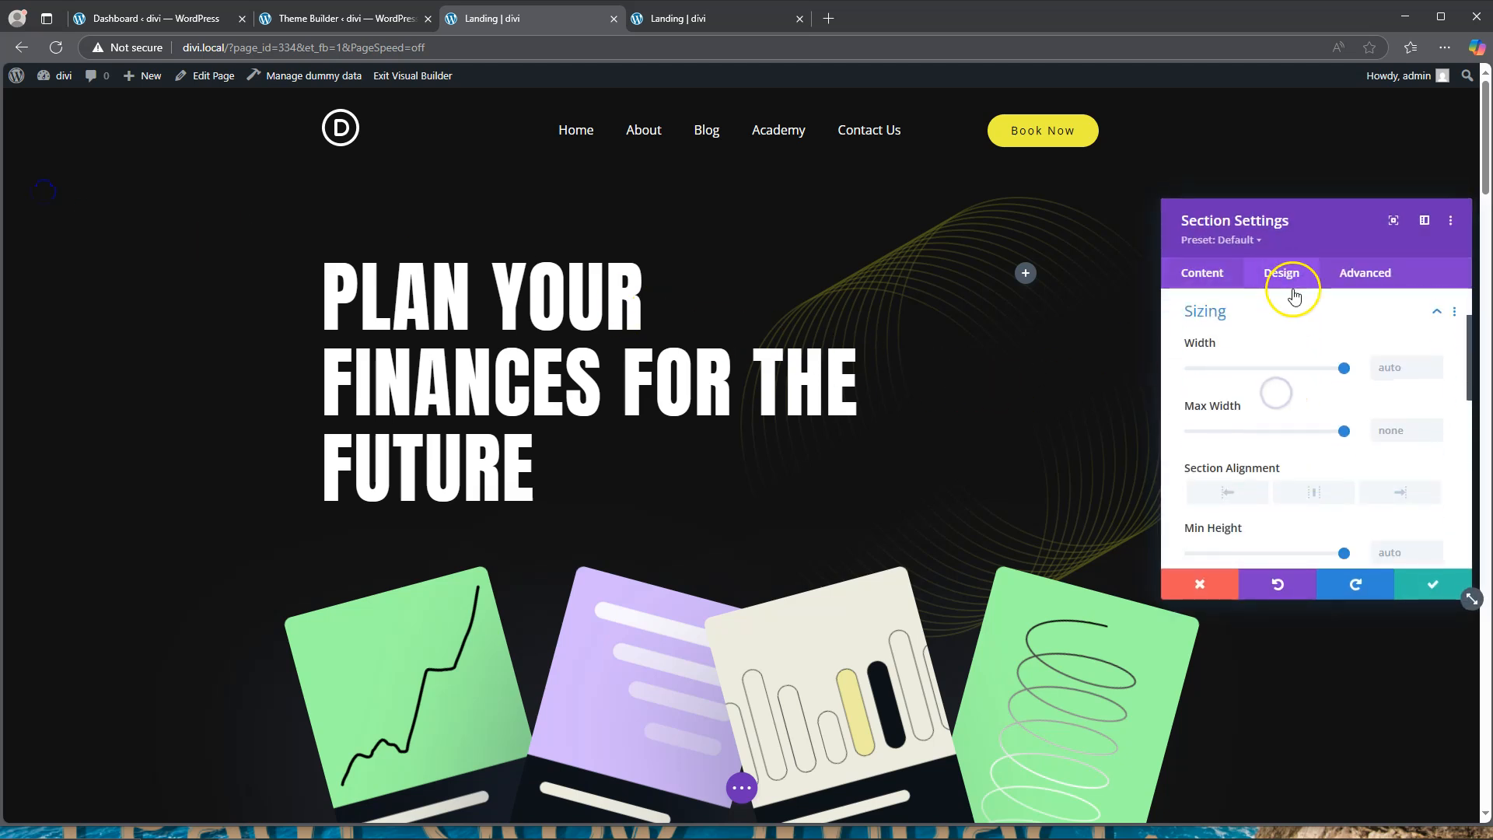
pyautogui.click(1274, 303)
pyautogui.click(1261, 399)
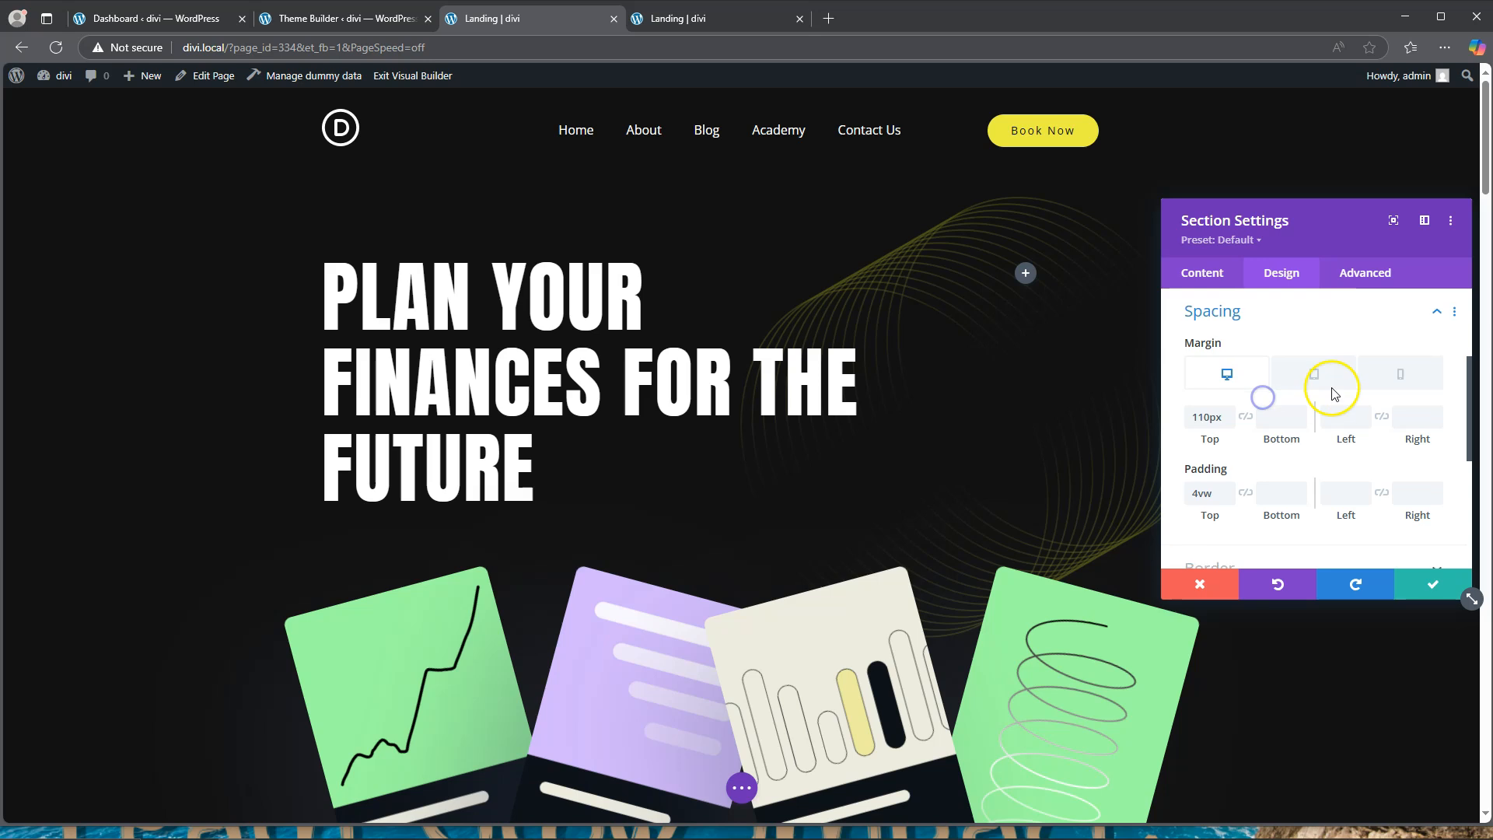
pyautogui.click(1400, 370)
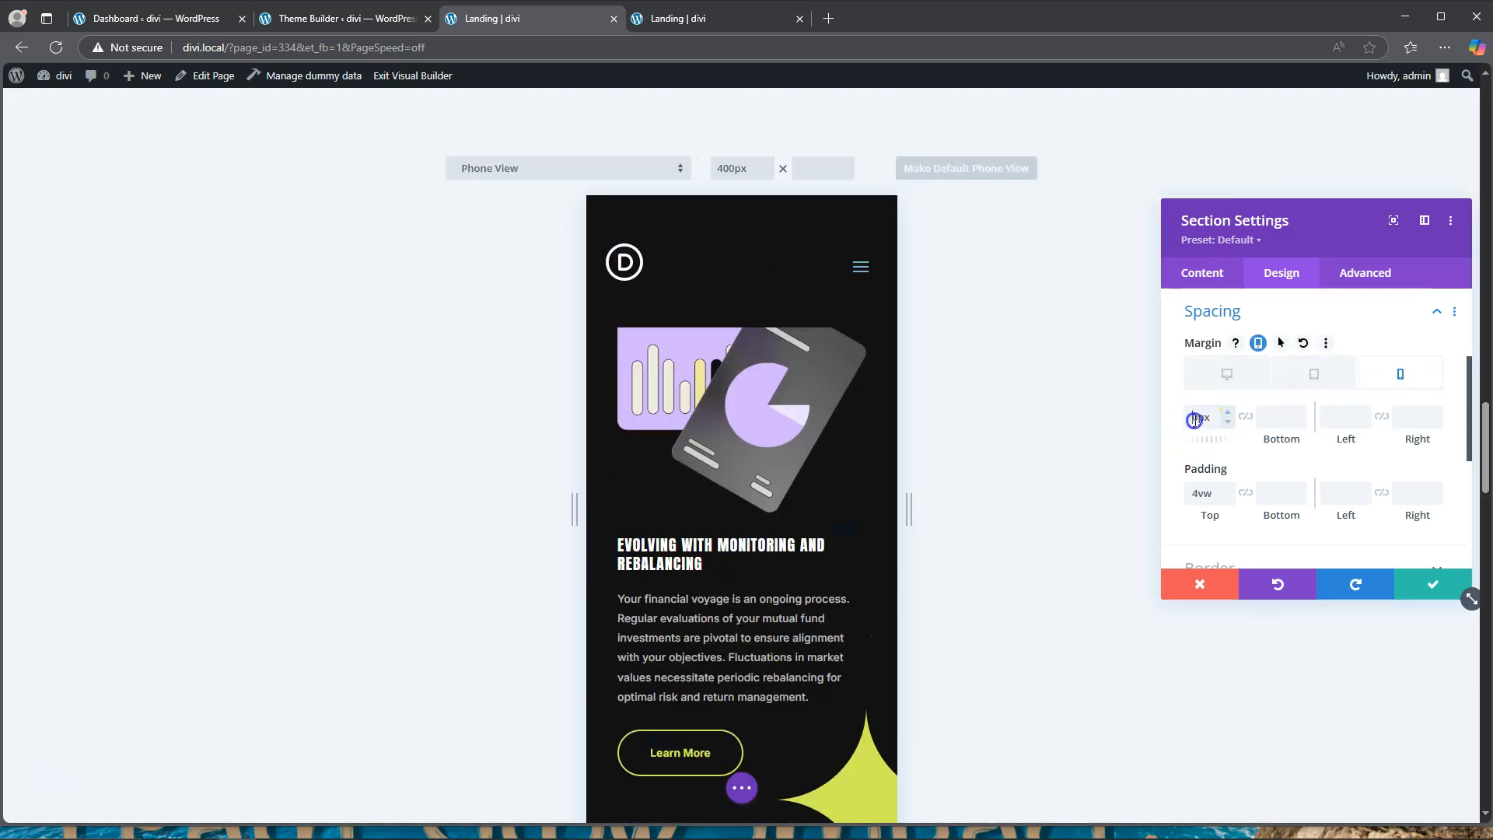
pyautogui.click(1435, 587)
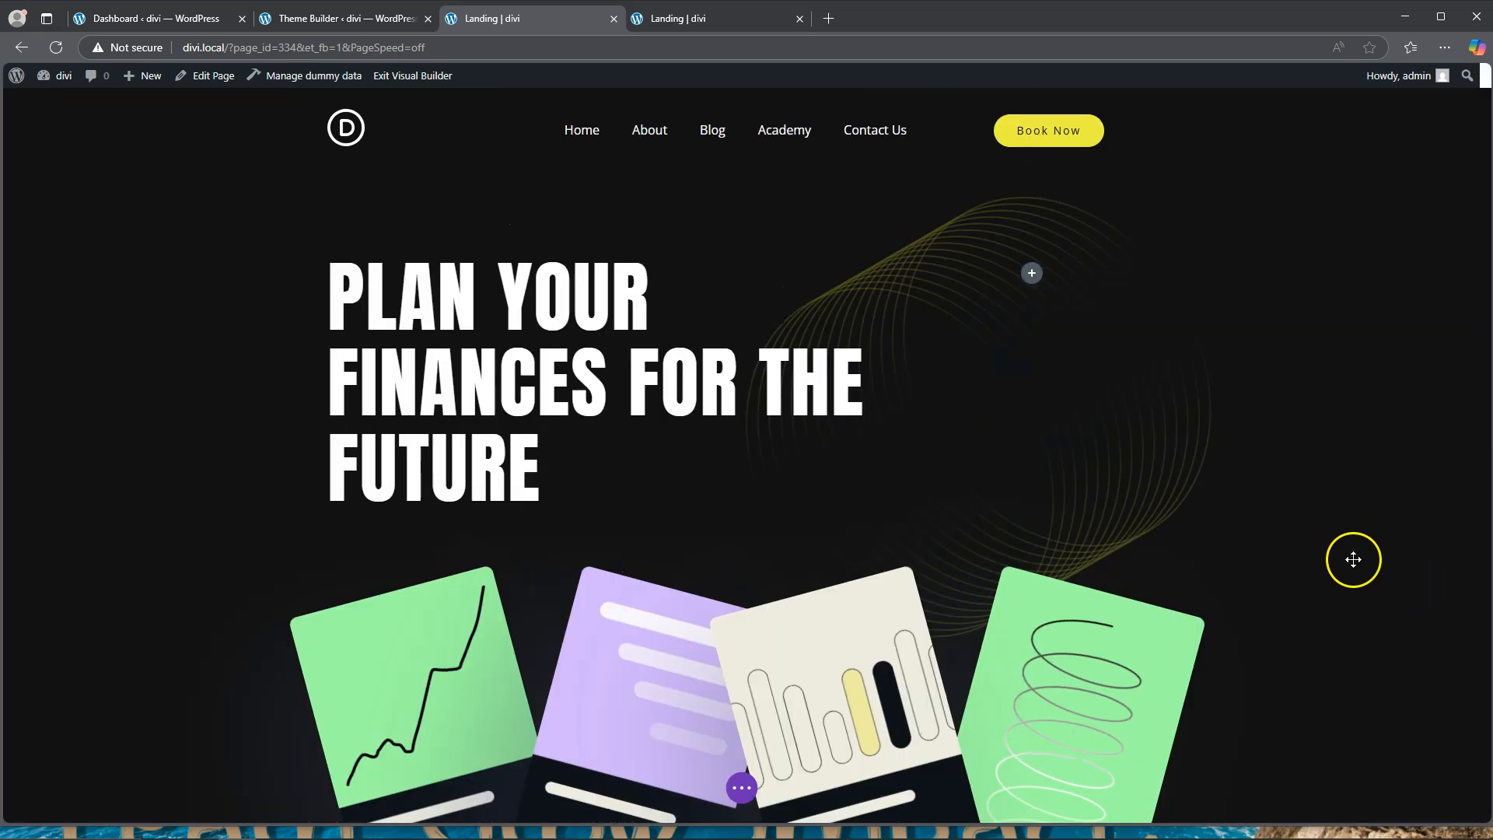
pyautogui.click(741, 787)
pyautogui.click(1368, 789)
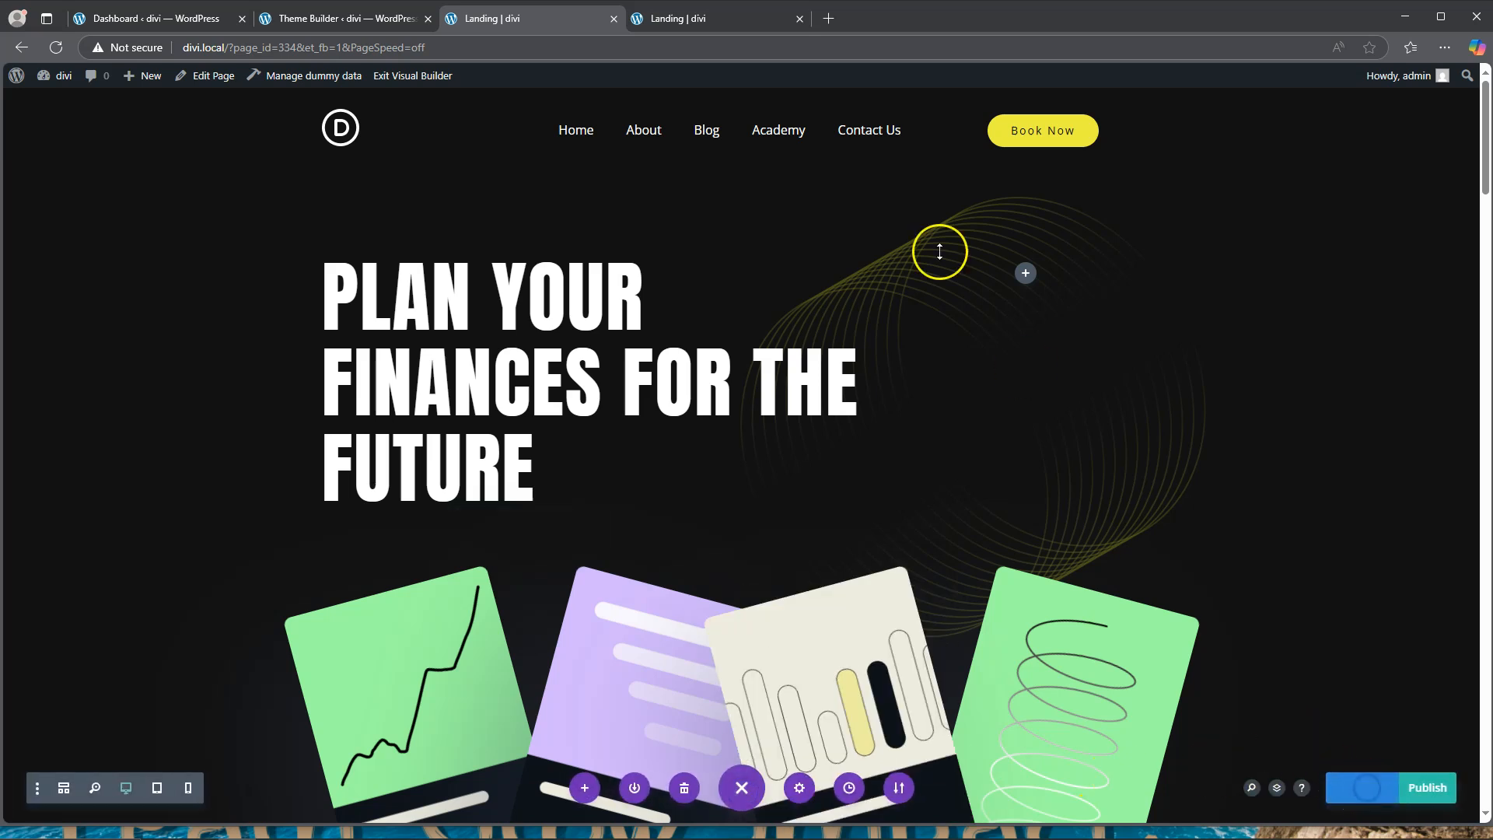
# Step: Inspect the Landing page preview in the browser's mobile device view and scroll it to check the fixed header and hero spacing
pyautogui.click(710, 20)
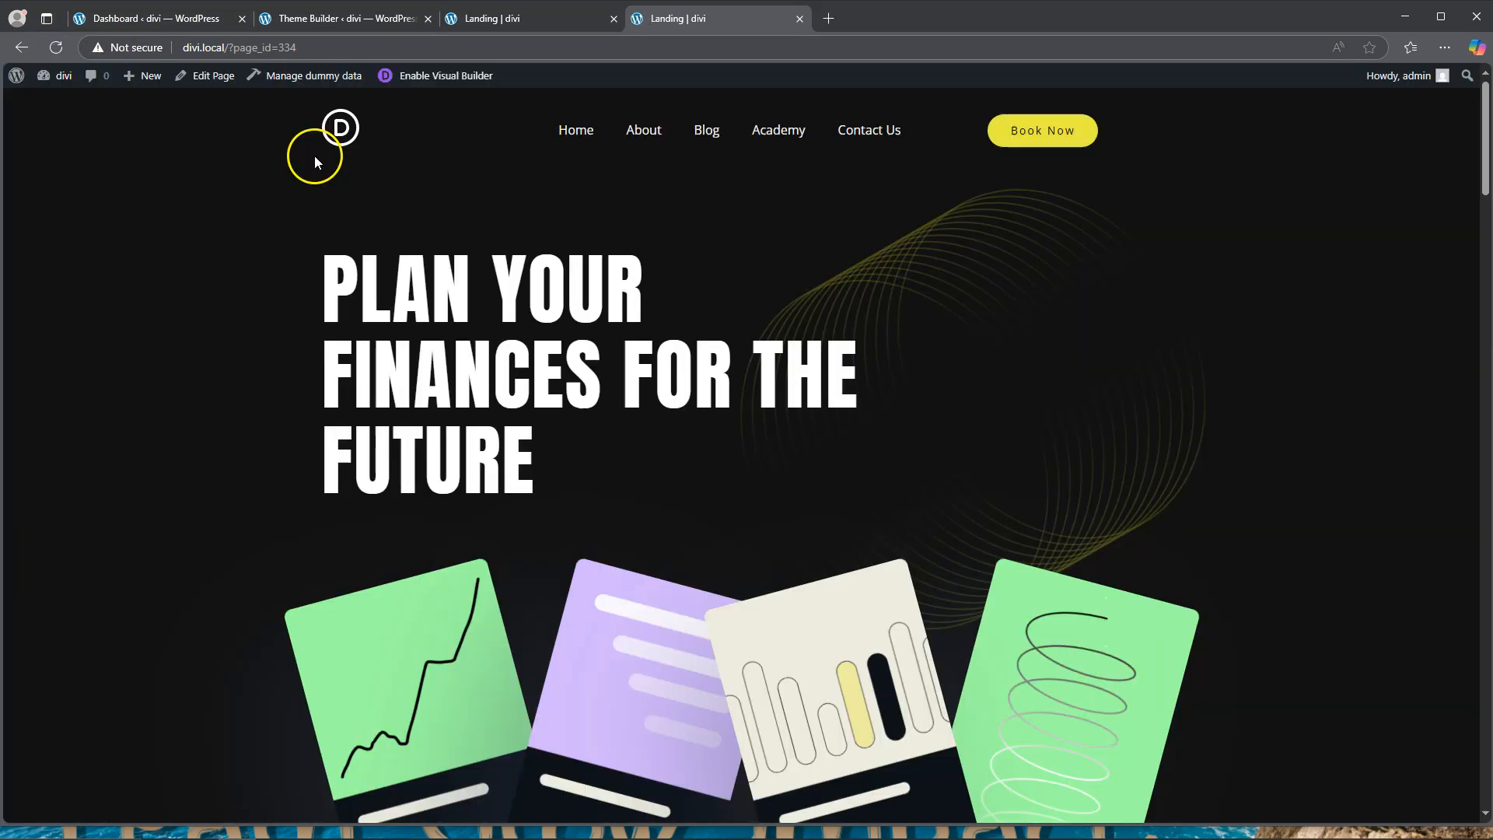
pyautogui.rightClick(158, 293)
pyautogui.click(208, 620)
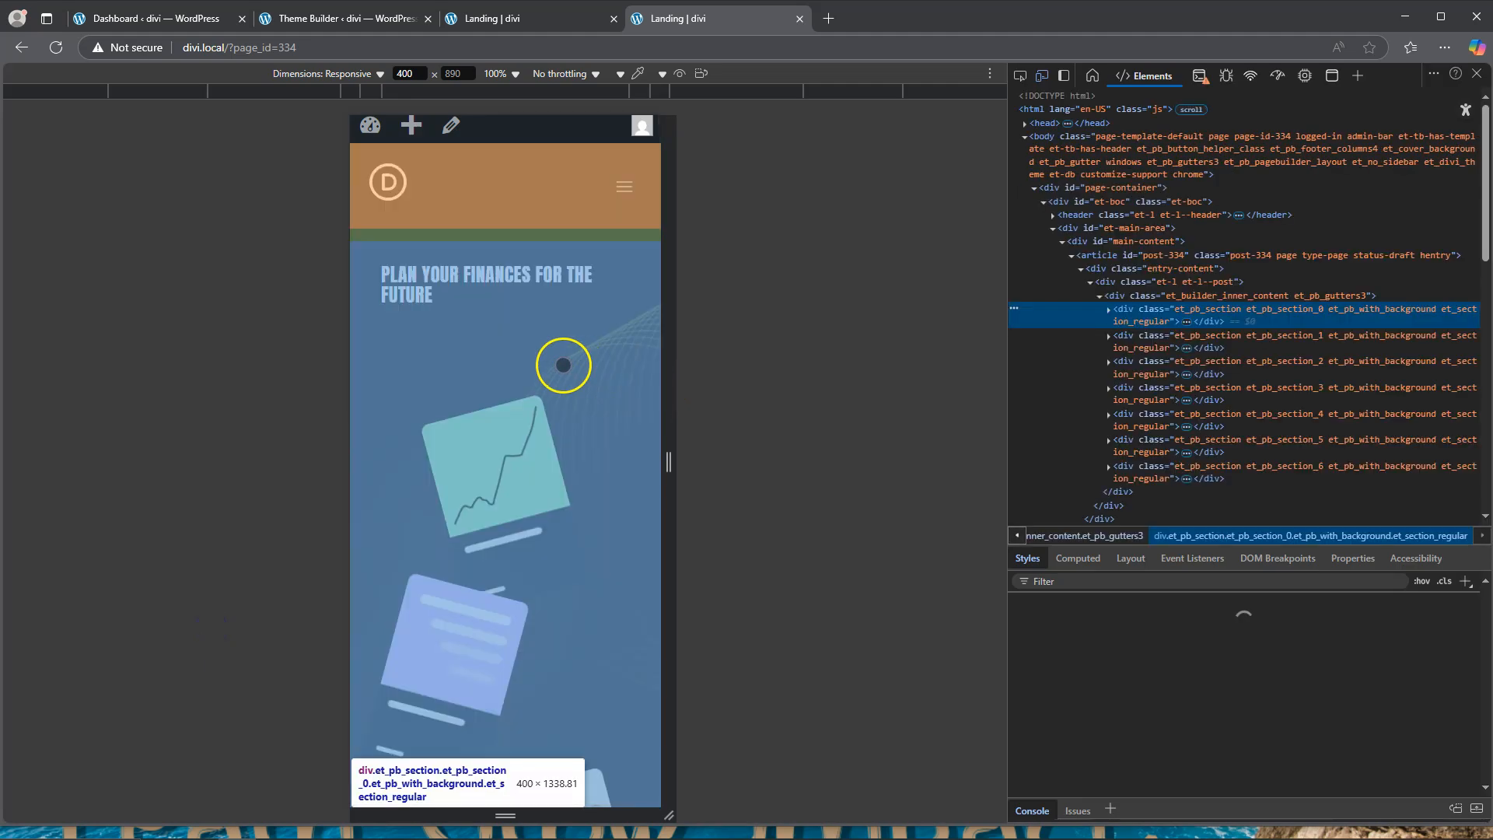
pyautogui.scroll(-5, 646, 354)
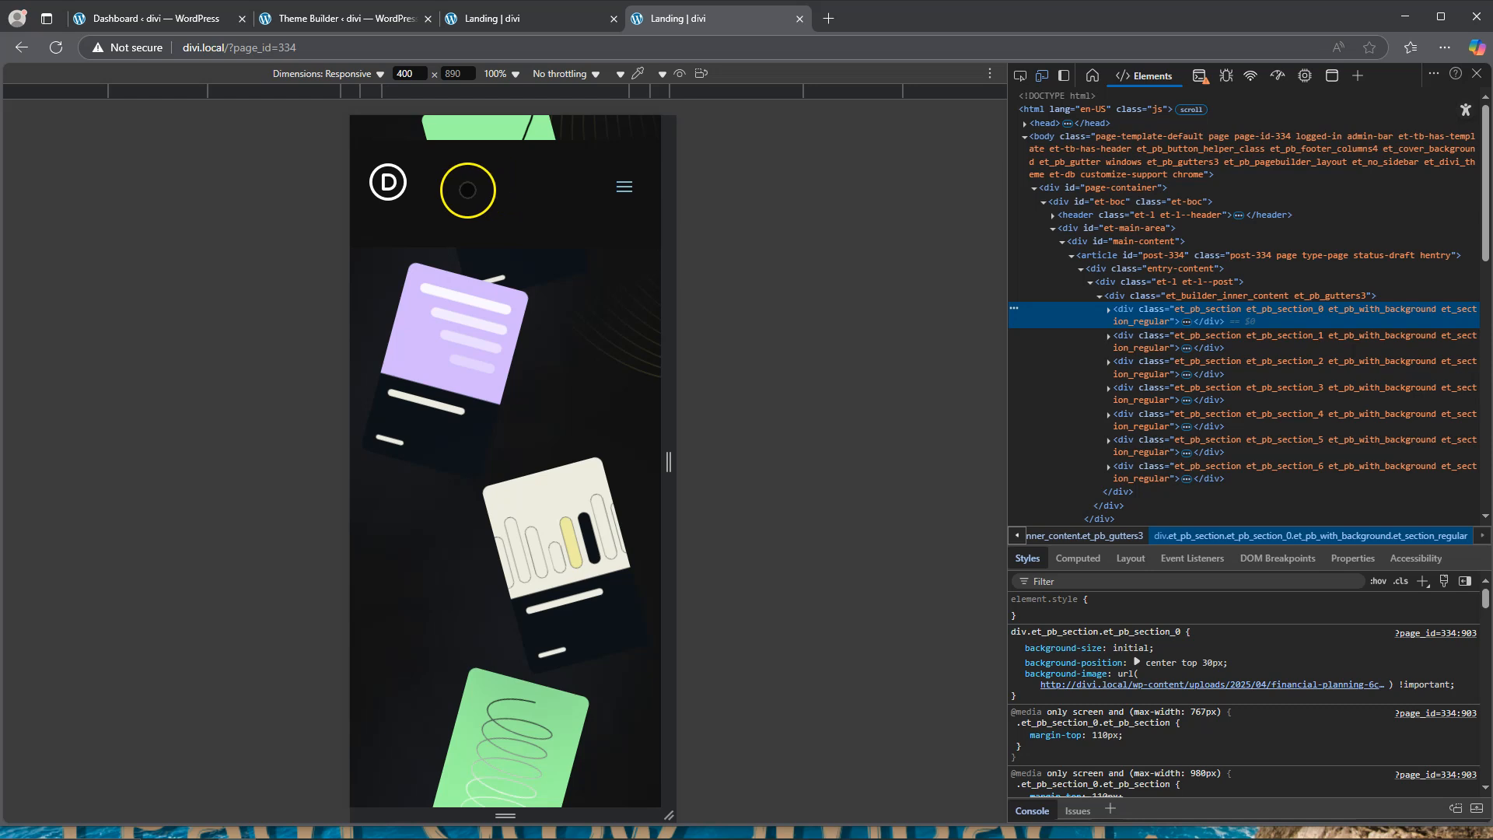
pyautogui.scroll(-2, 534, 423)
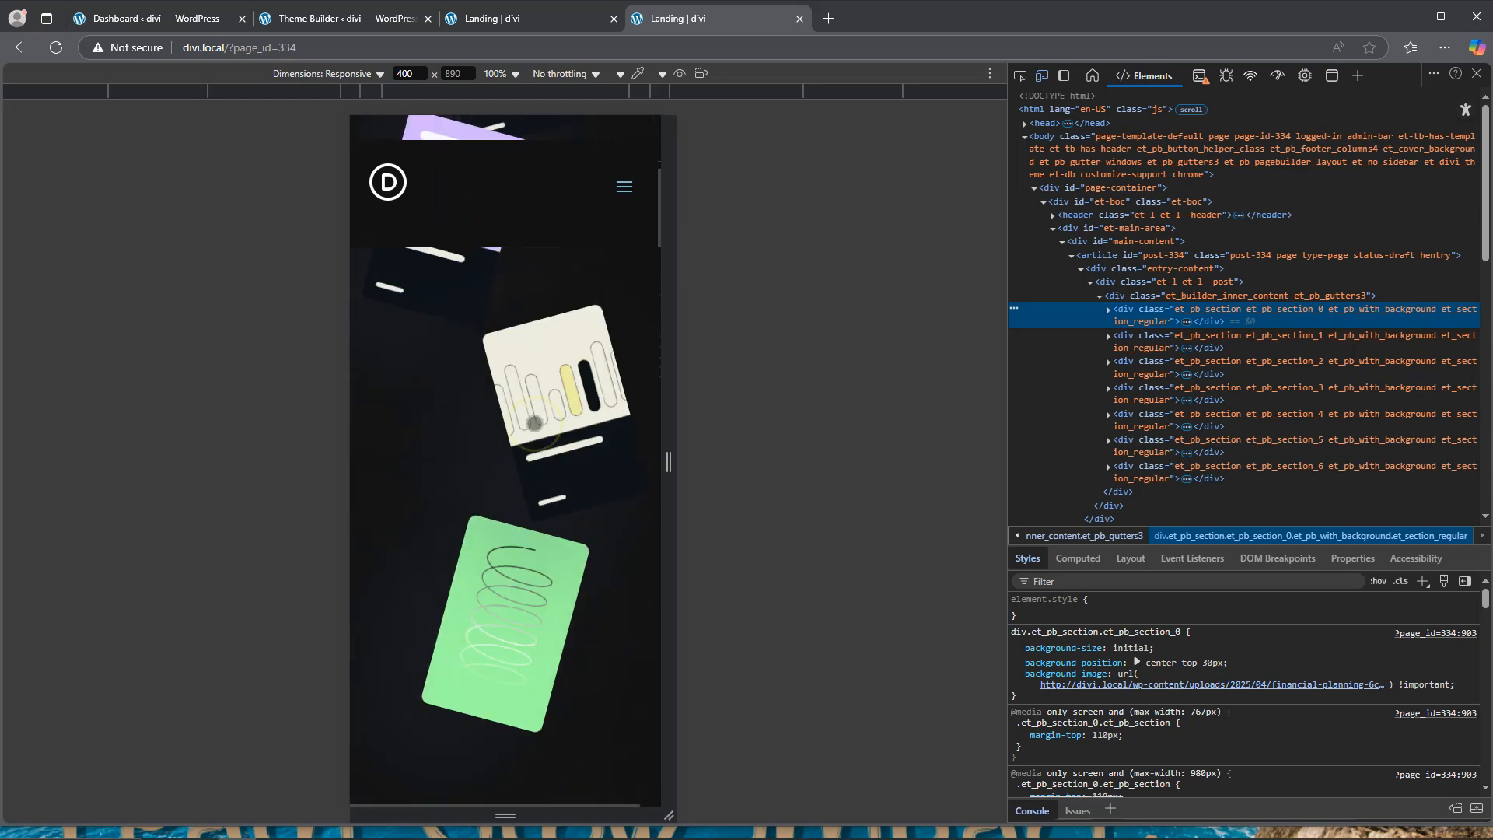
pyautogui.scroll(-1, 533, 423)
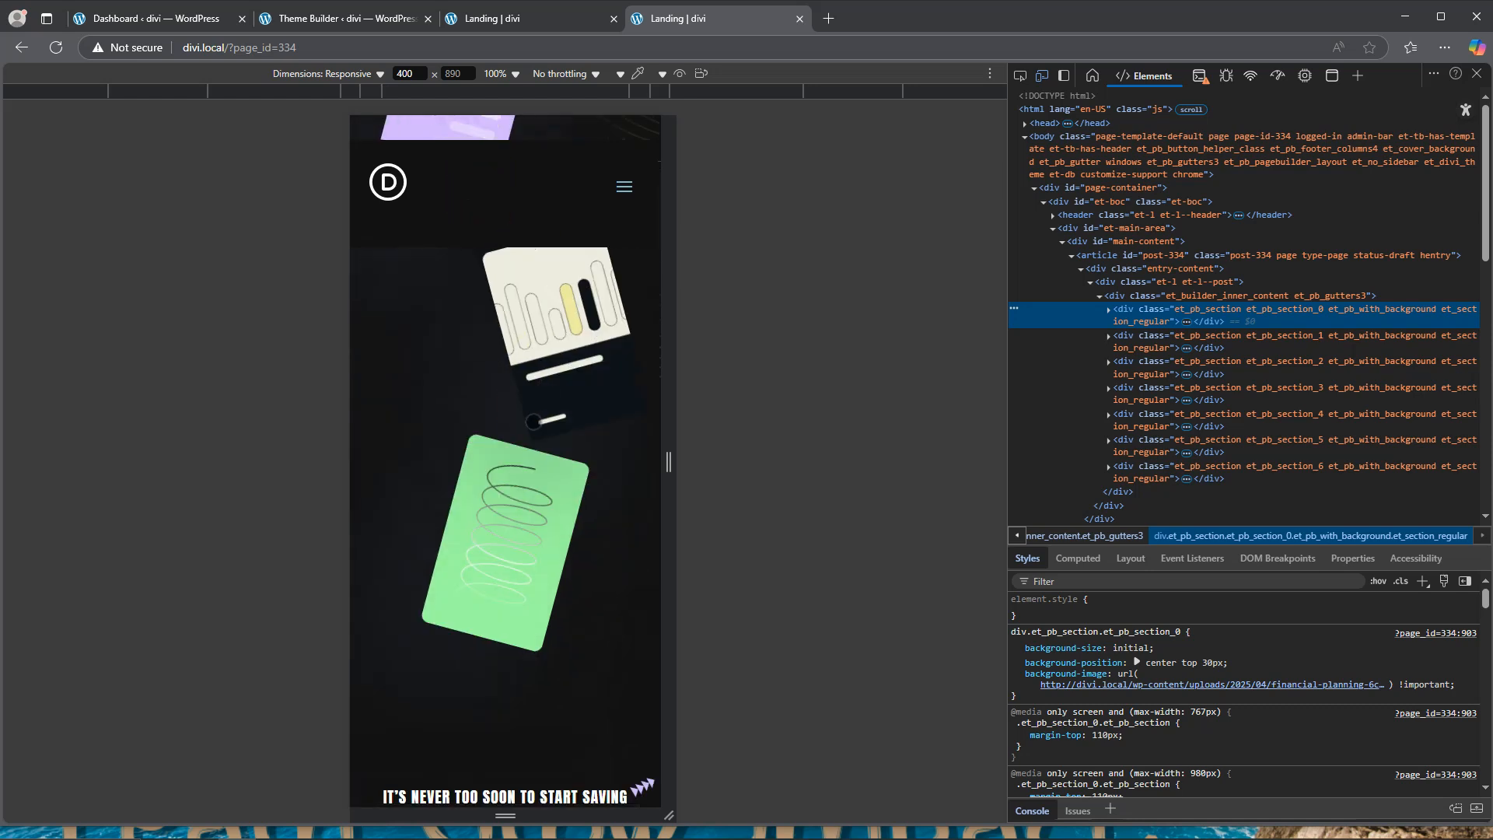